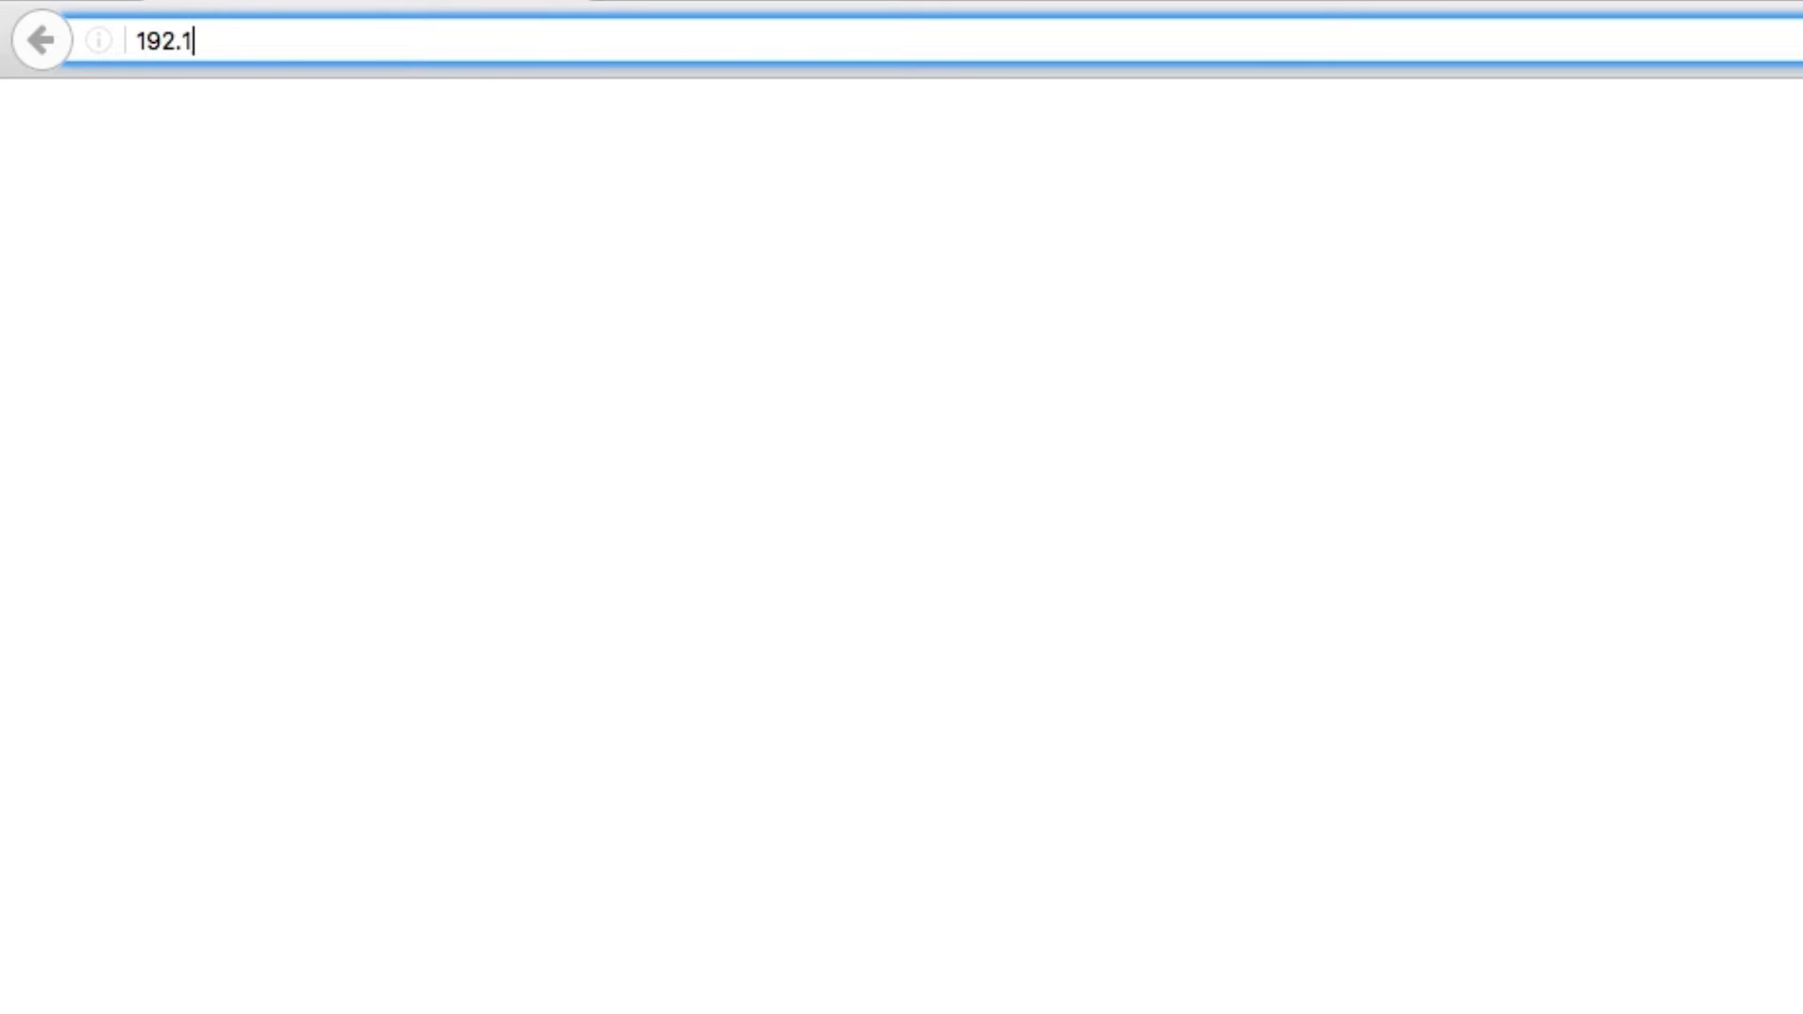
Step: Load 192.168.2.164 in Firefox and log in to flexyPage Web with the Setup account
{"action": "type", "text": "68.2.164"}
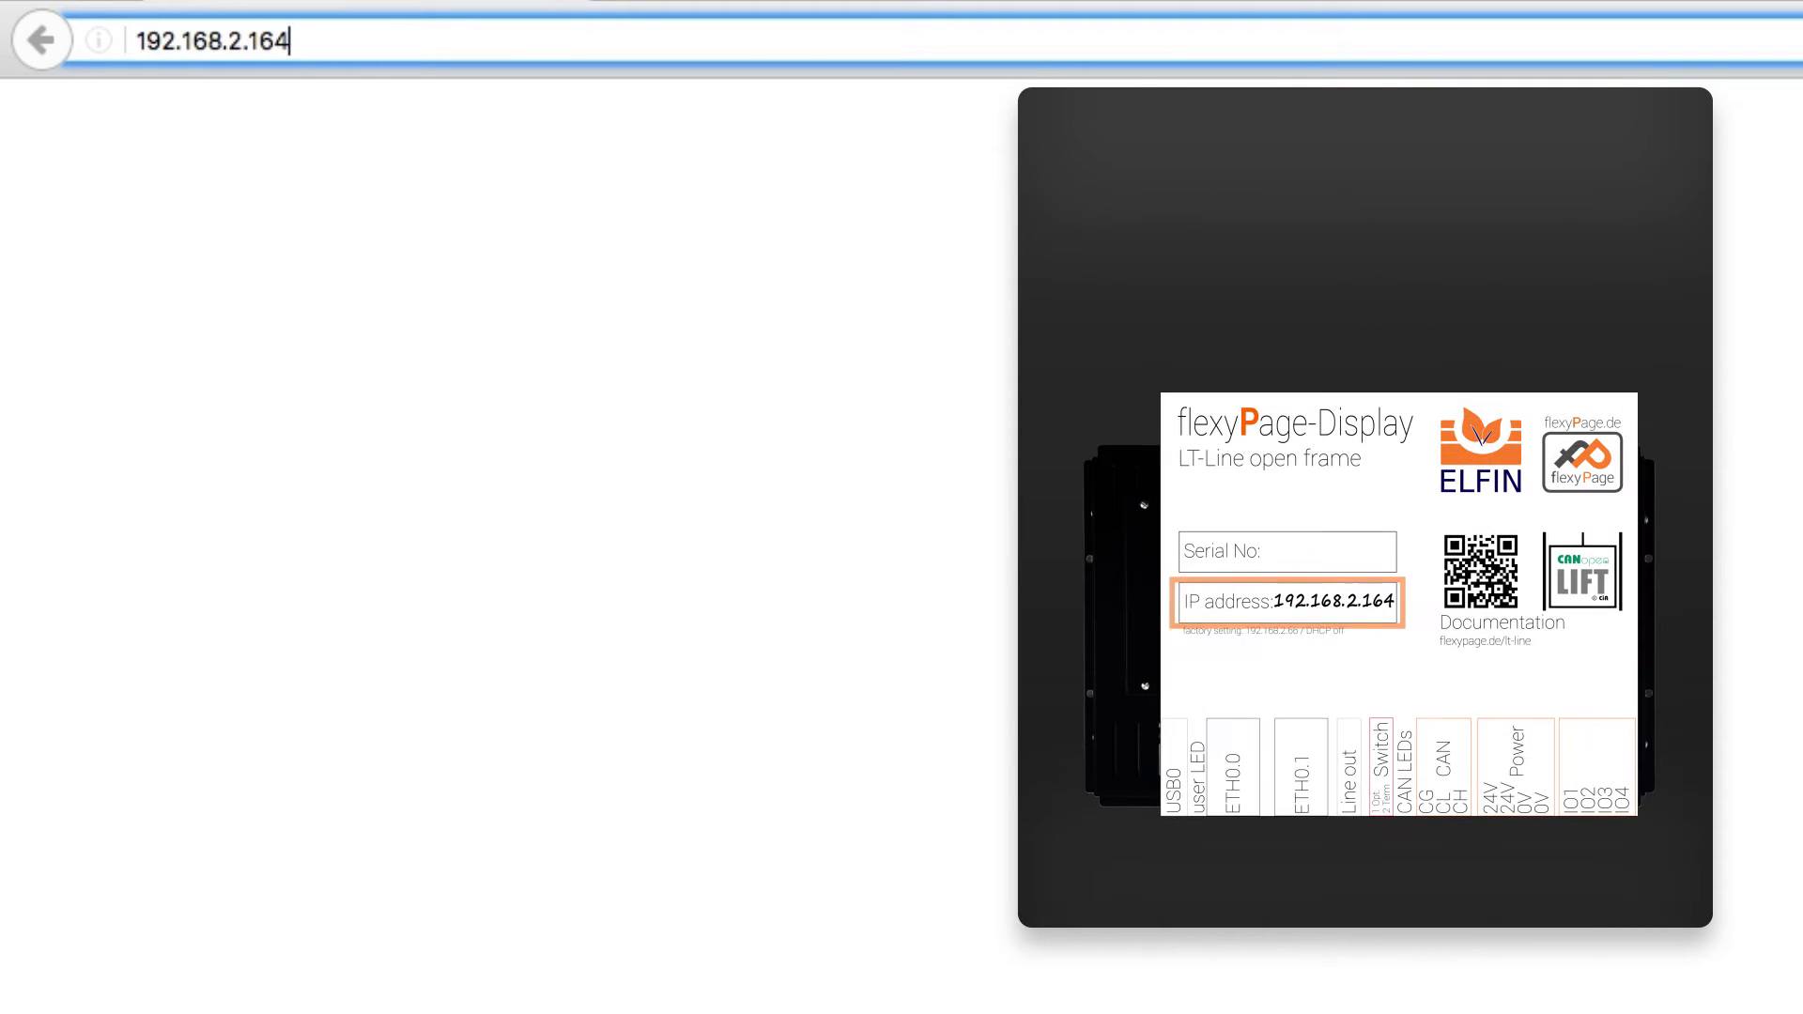
{"action": "key", "text": "Return"}
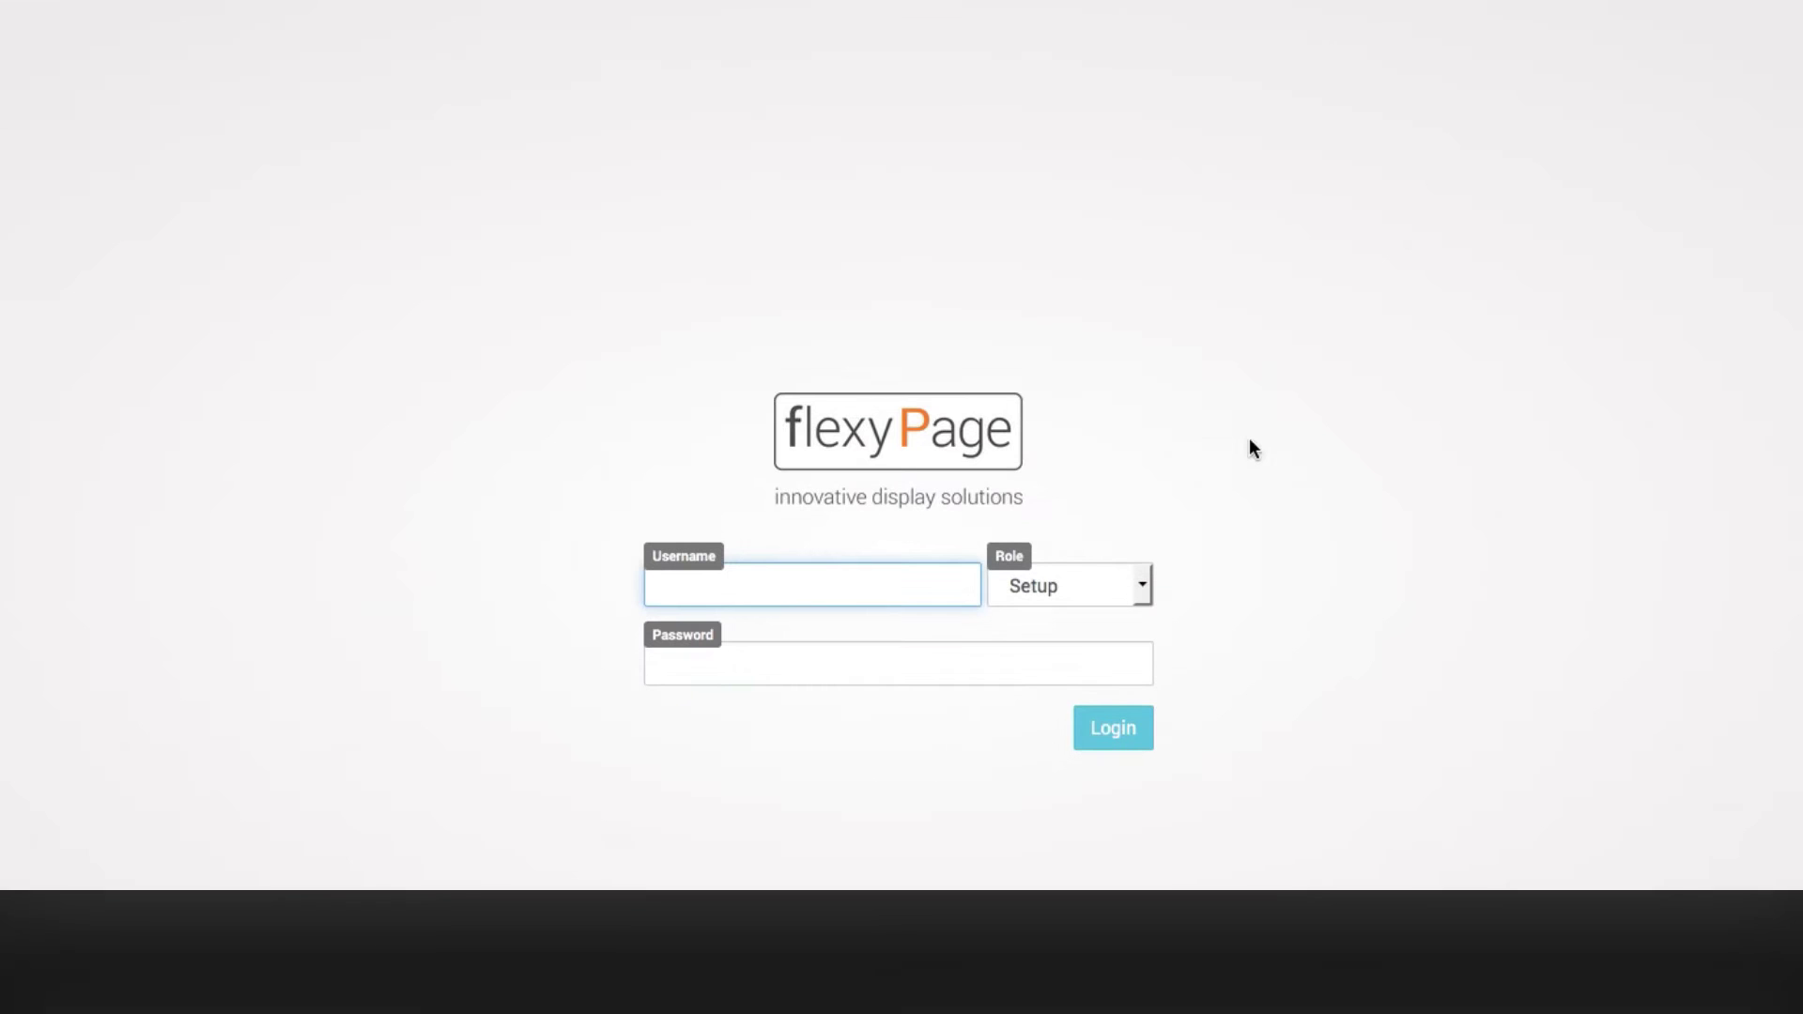
{"action": "type", "text": "Set"}
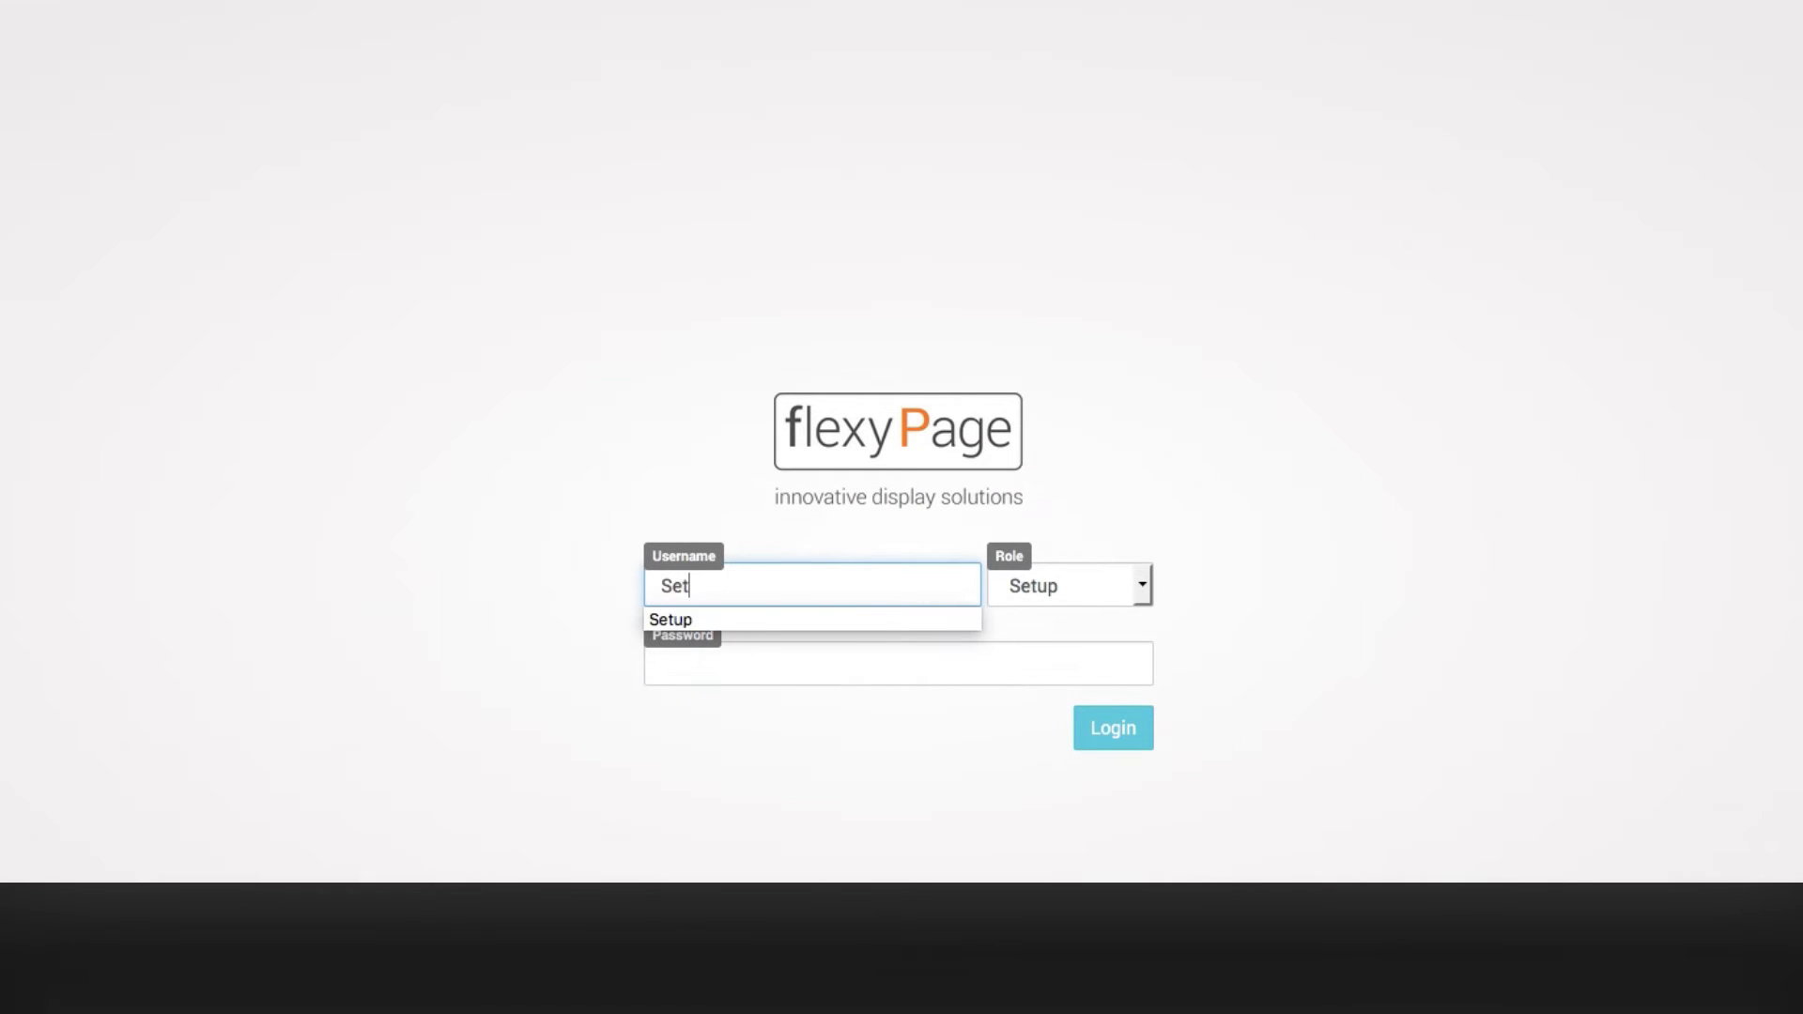
{"action": "type", "text": "up"}
{"action": "key", "text": "Down"}
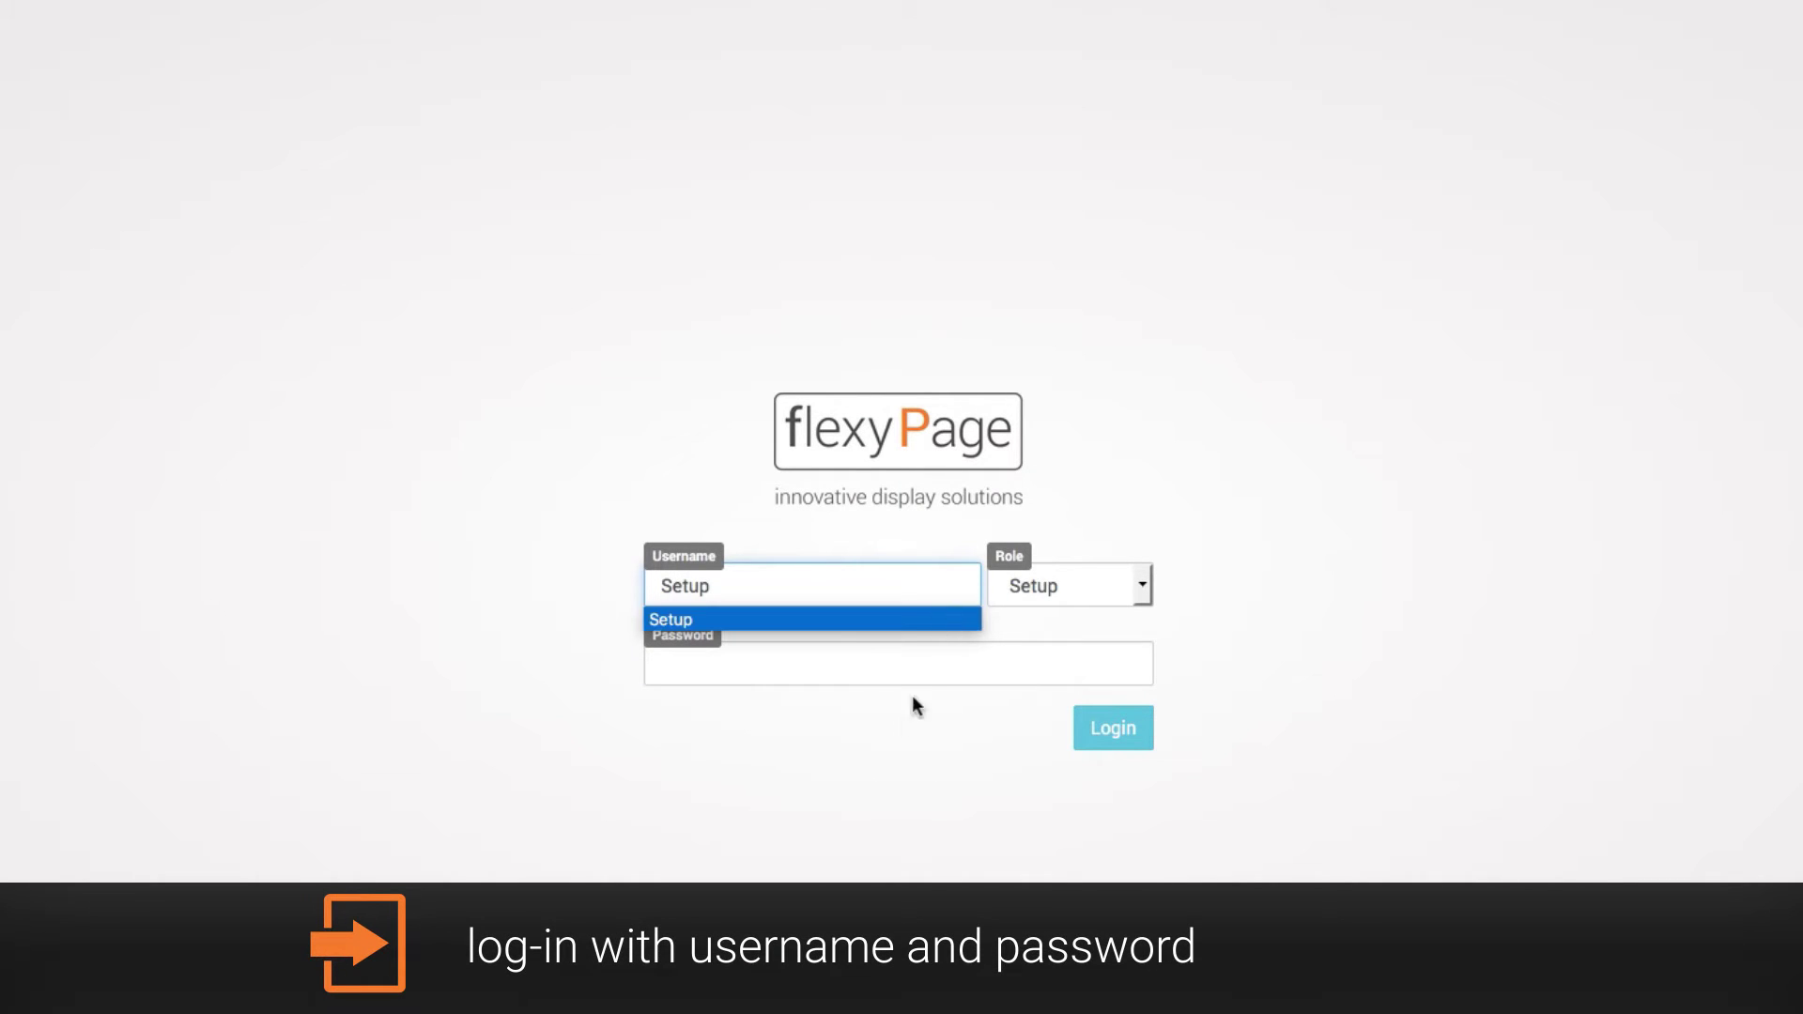
{"action": "left_click", "coordinate": [911, 657]}
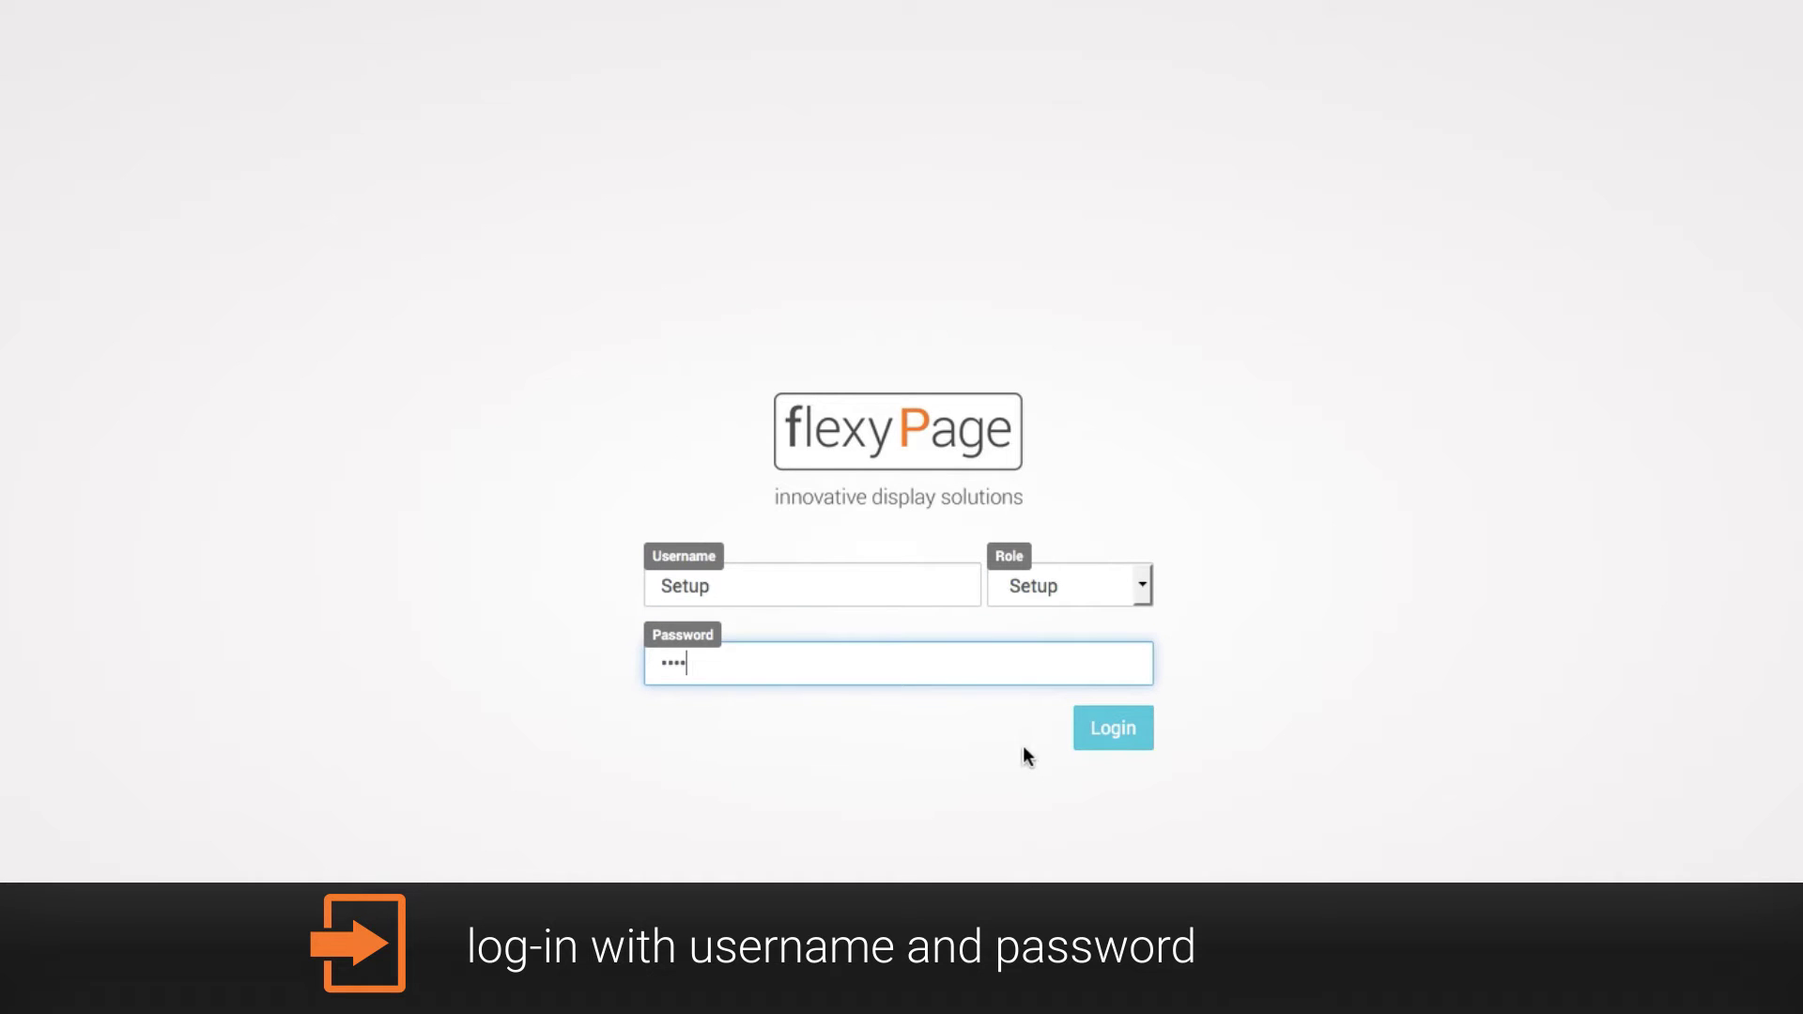
{"action": "left_click", "coordinate": [1113, 728]}
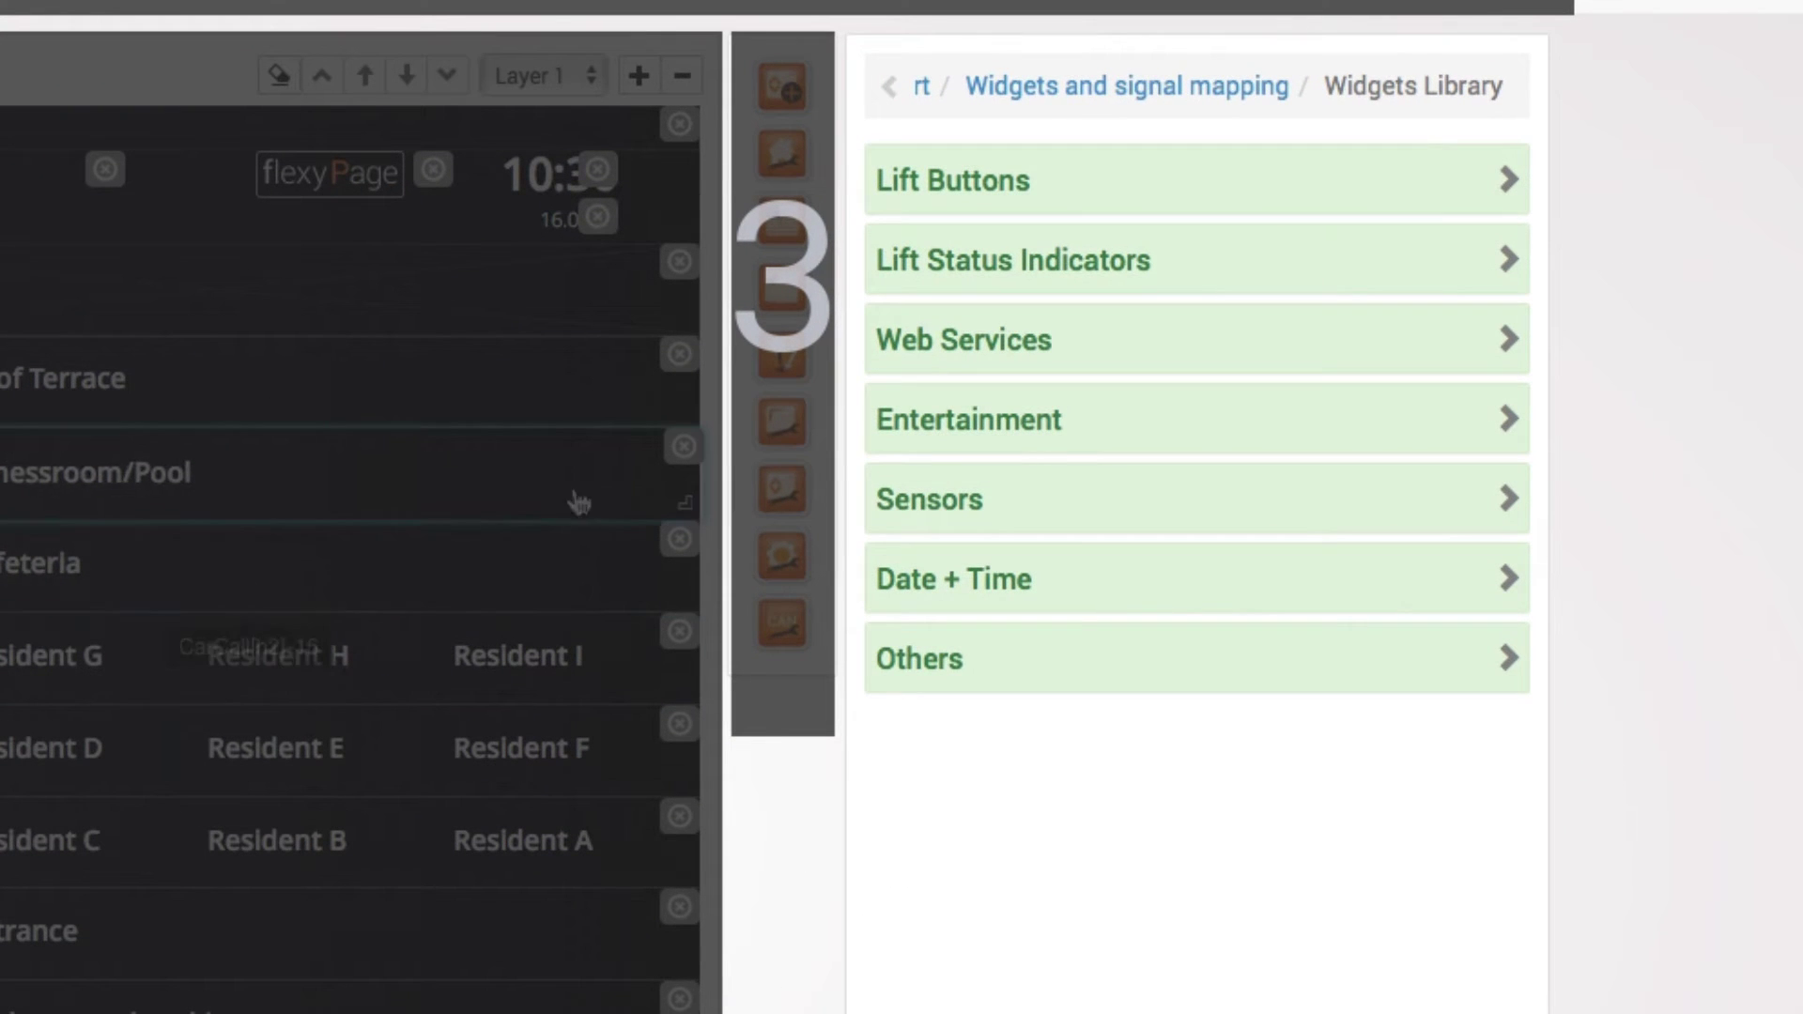
Step: Set the Roof Terrace button's residents font colour to orange (#fffa7200)
{"action": "left_click", "coordinate": [535, 391]}
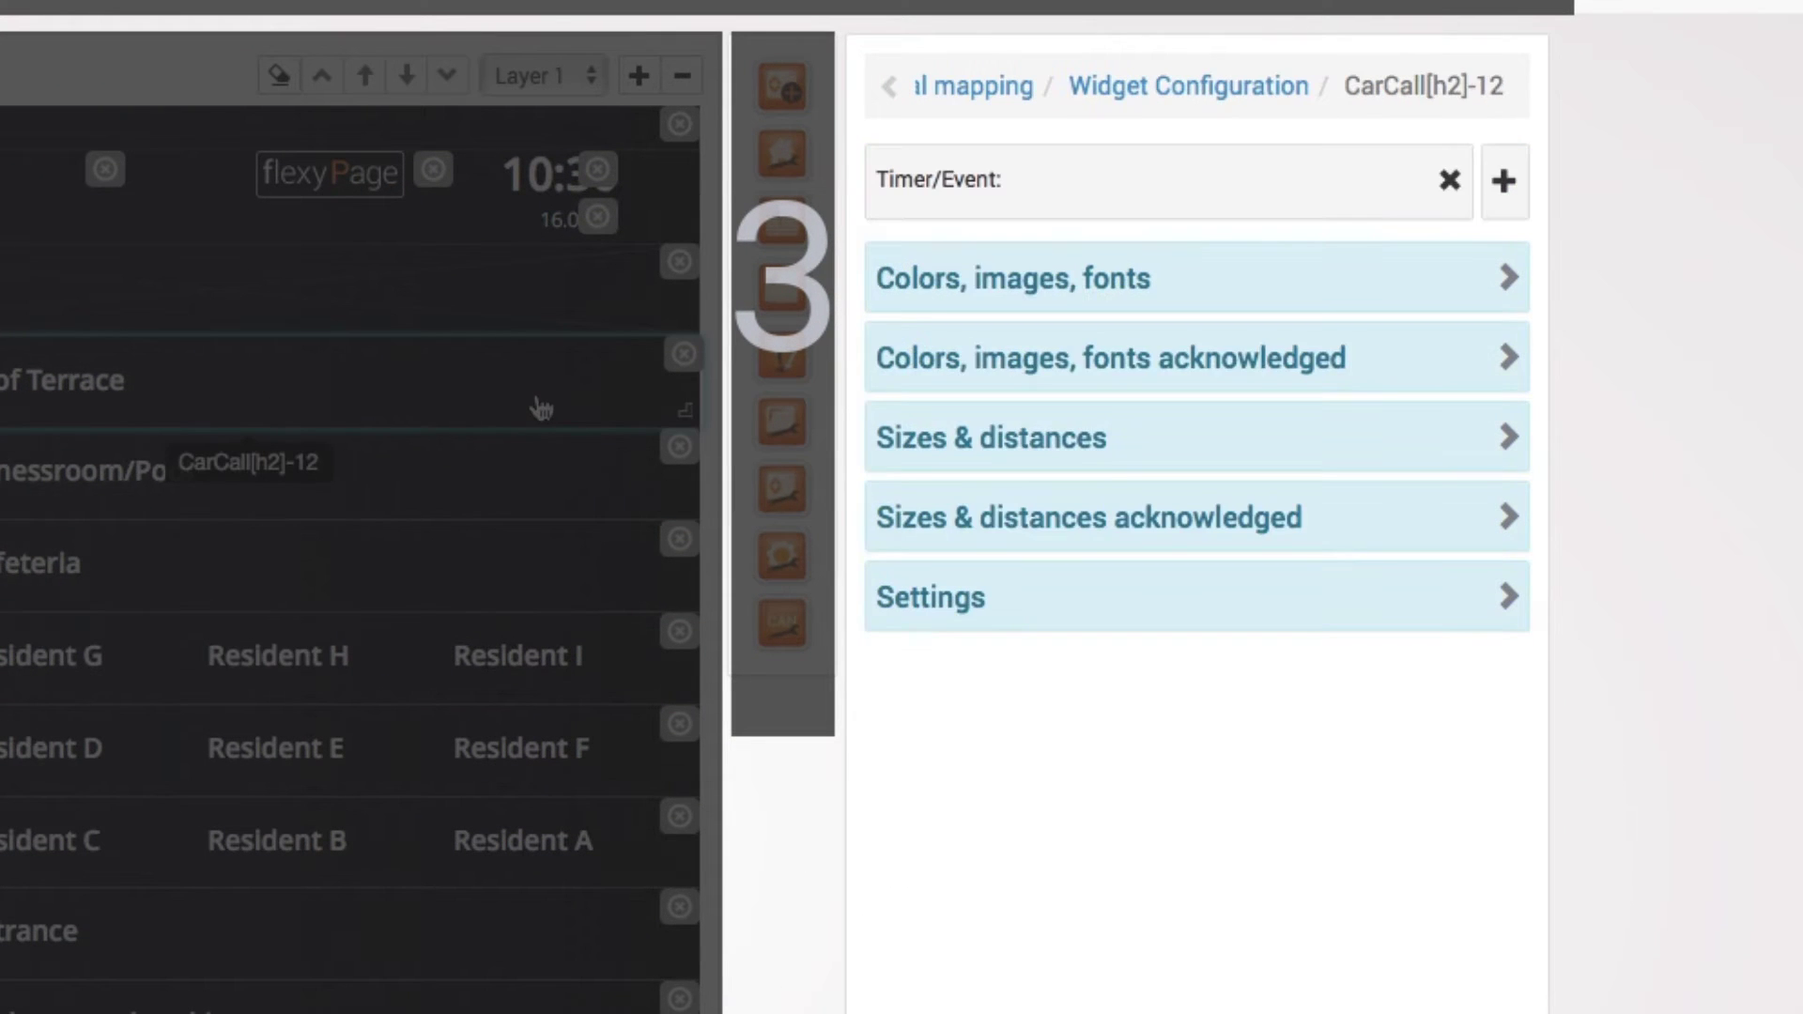
{"action": "left_click", "coordinate": [925, 281]}
{"action": "scroll", "coordinate": [939, 422], "scroll_direction": "down", "scroll_amount": 5}
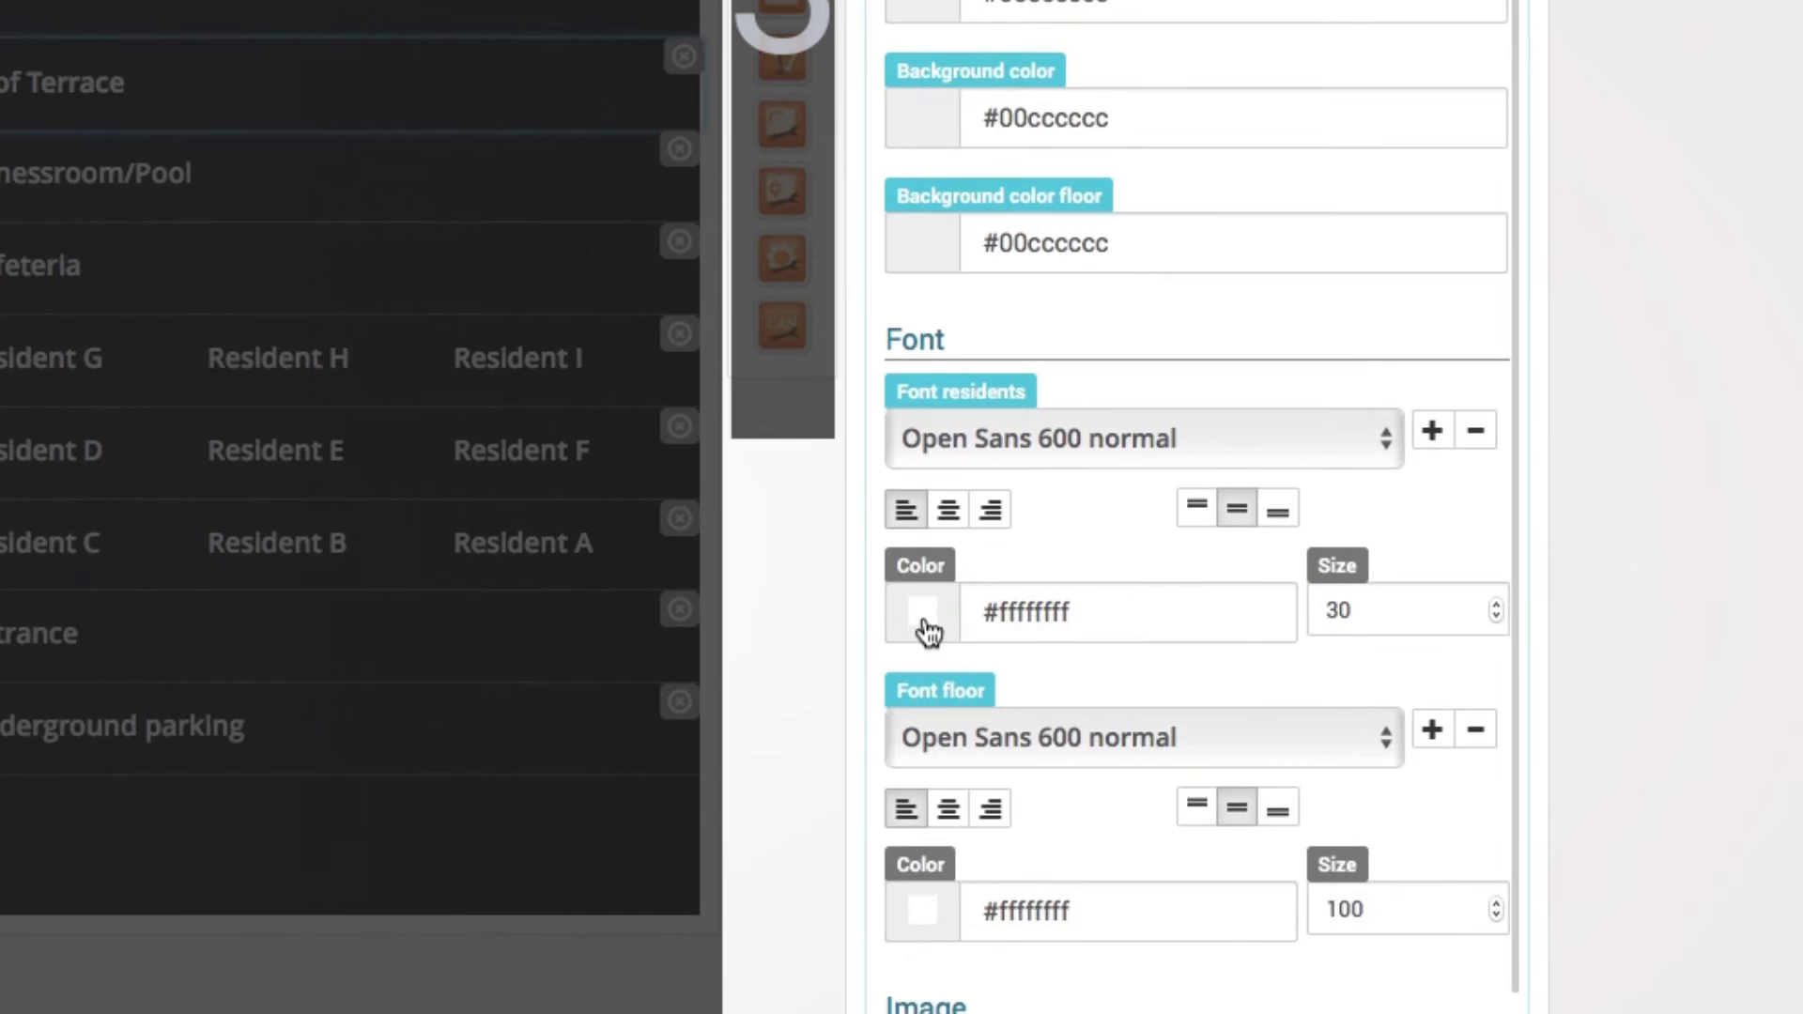
{"action": "left_click", "coordinate": [924, 622]}
{"action": "left_click_drag", "start_coordinate": [1334, 705], "coordinate": [1344, 644]}
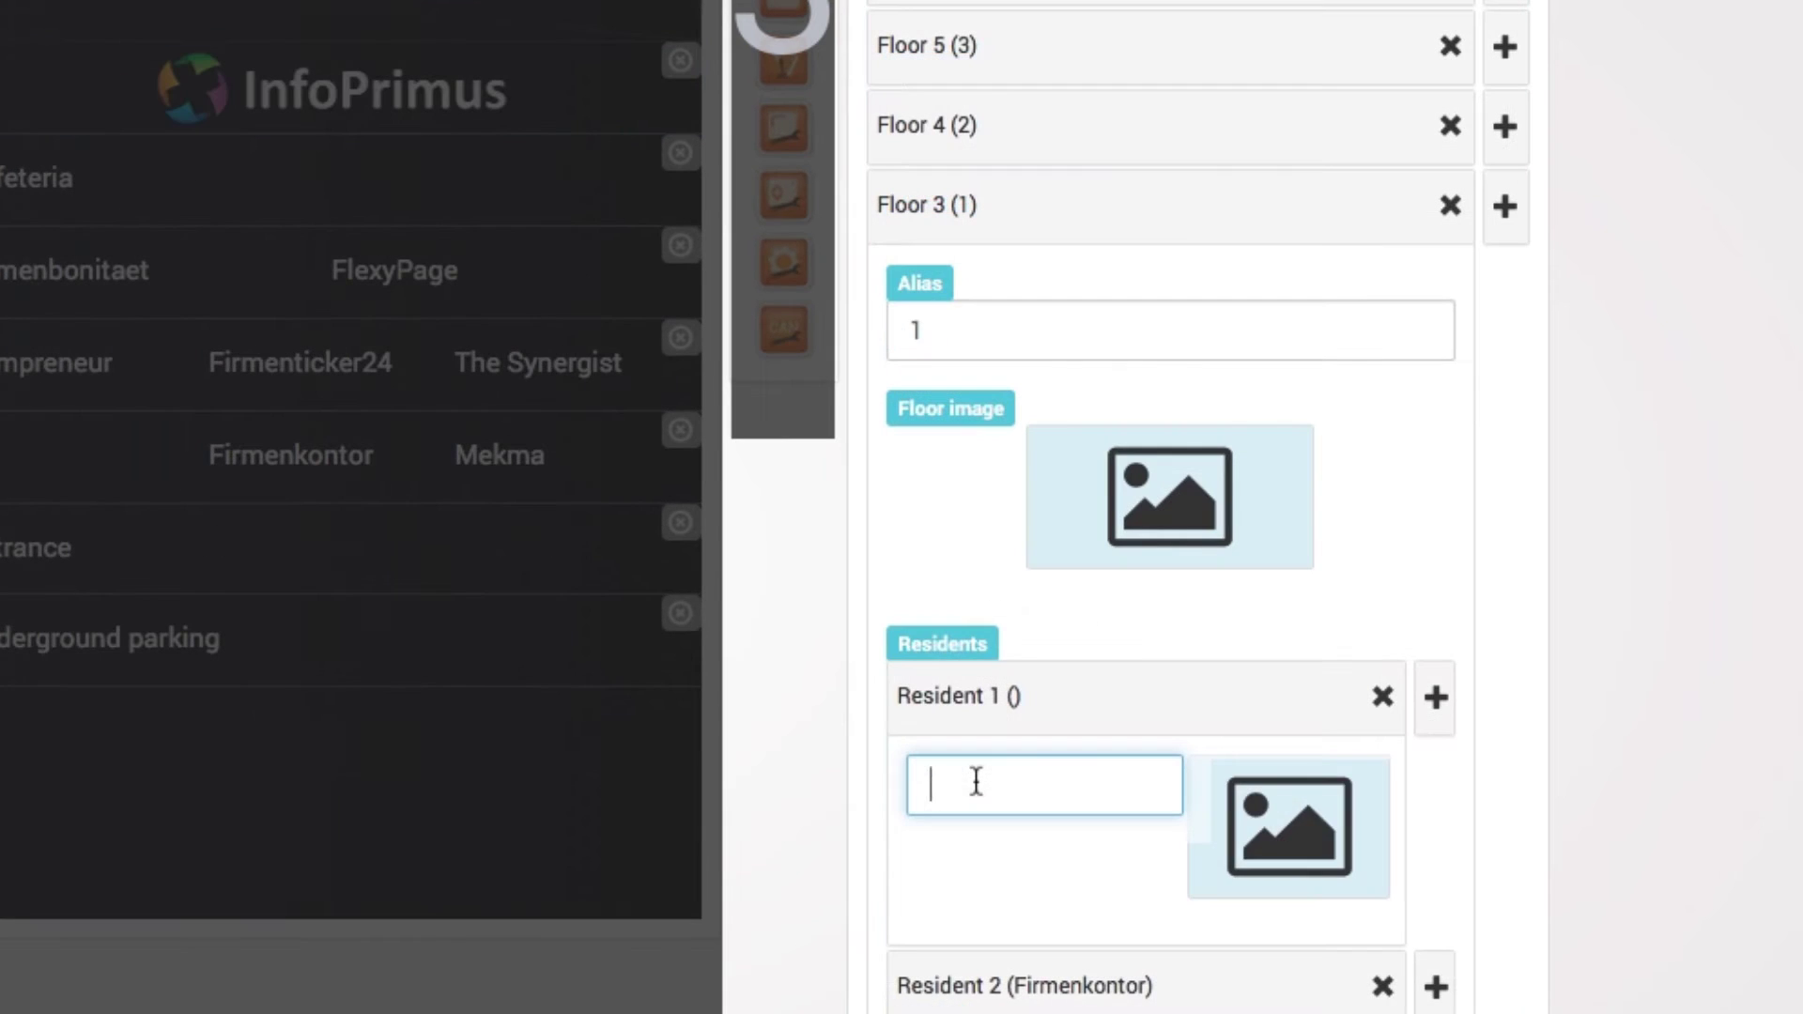
Step: Name Resident 1 'Wokaido' and save the project
{"action": "type", "text": "Wokaido"}
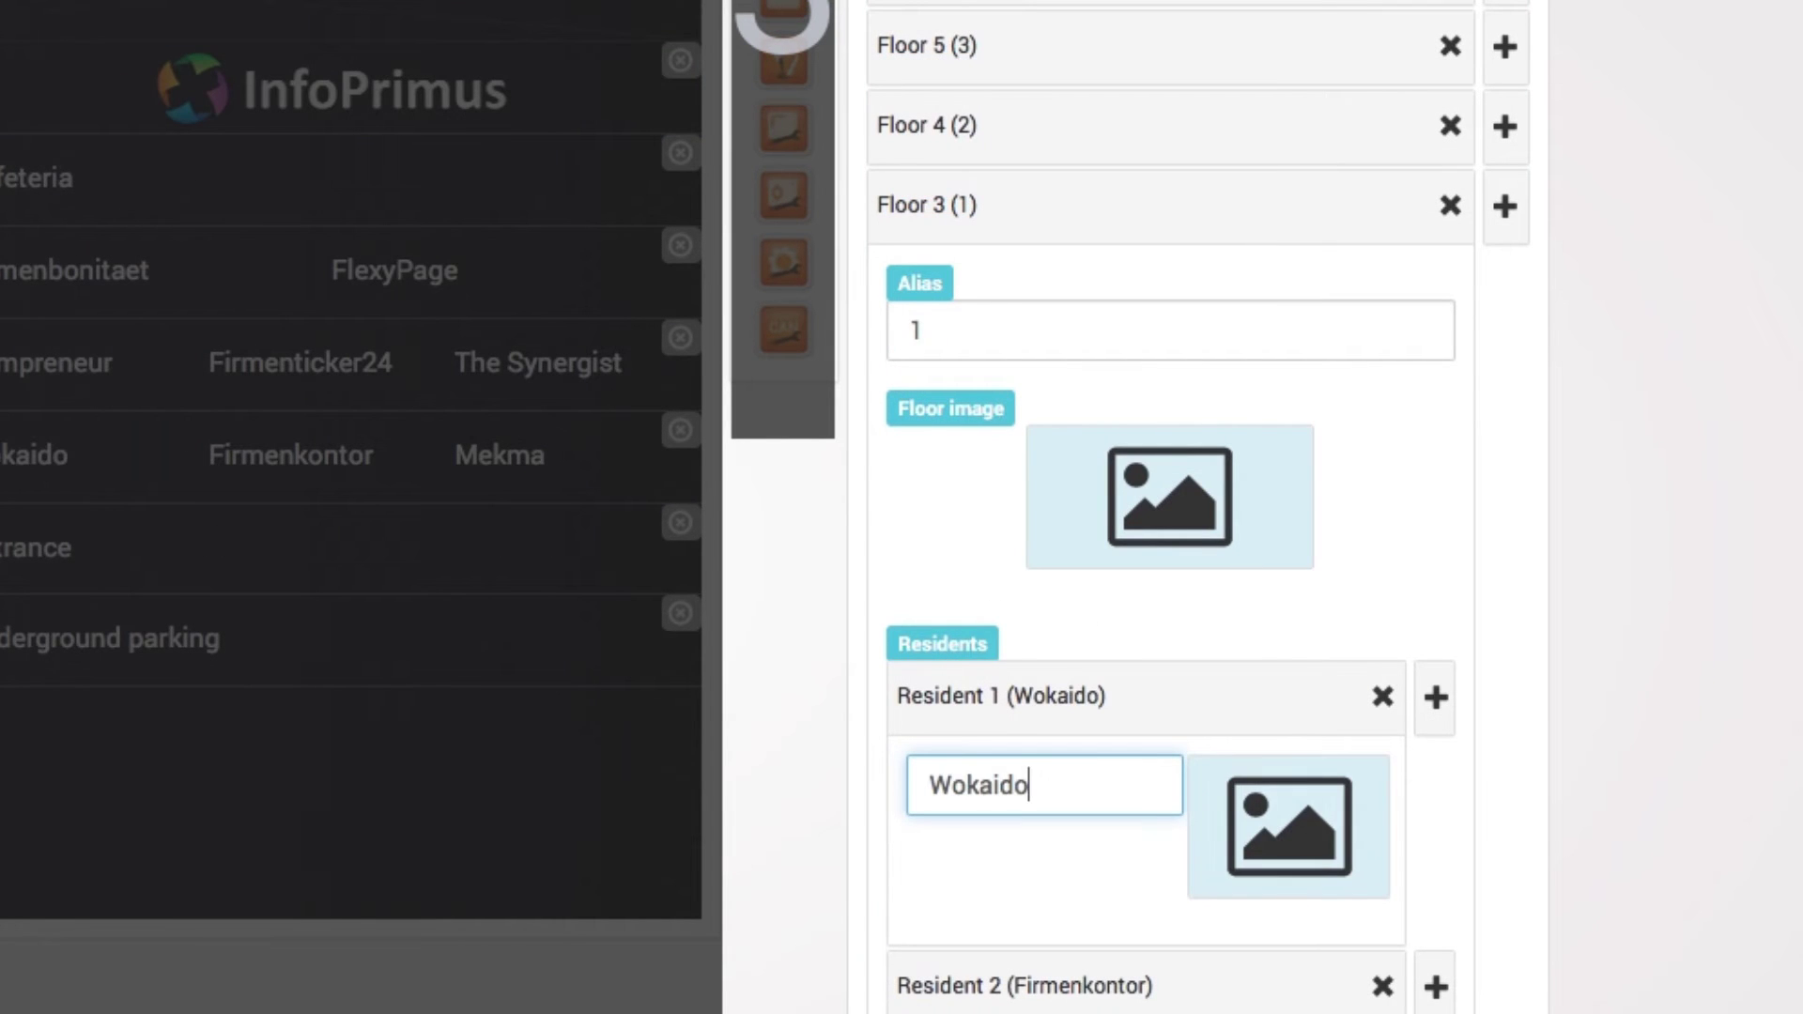
{"action": "scroll", "coordinate": [1058, 986], "scroll_direction": "down", "scroll_amount": 5}
{"action": "left_click", "coordinate": [1310, 967]}
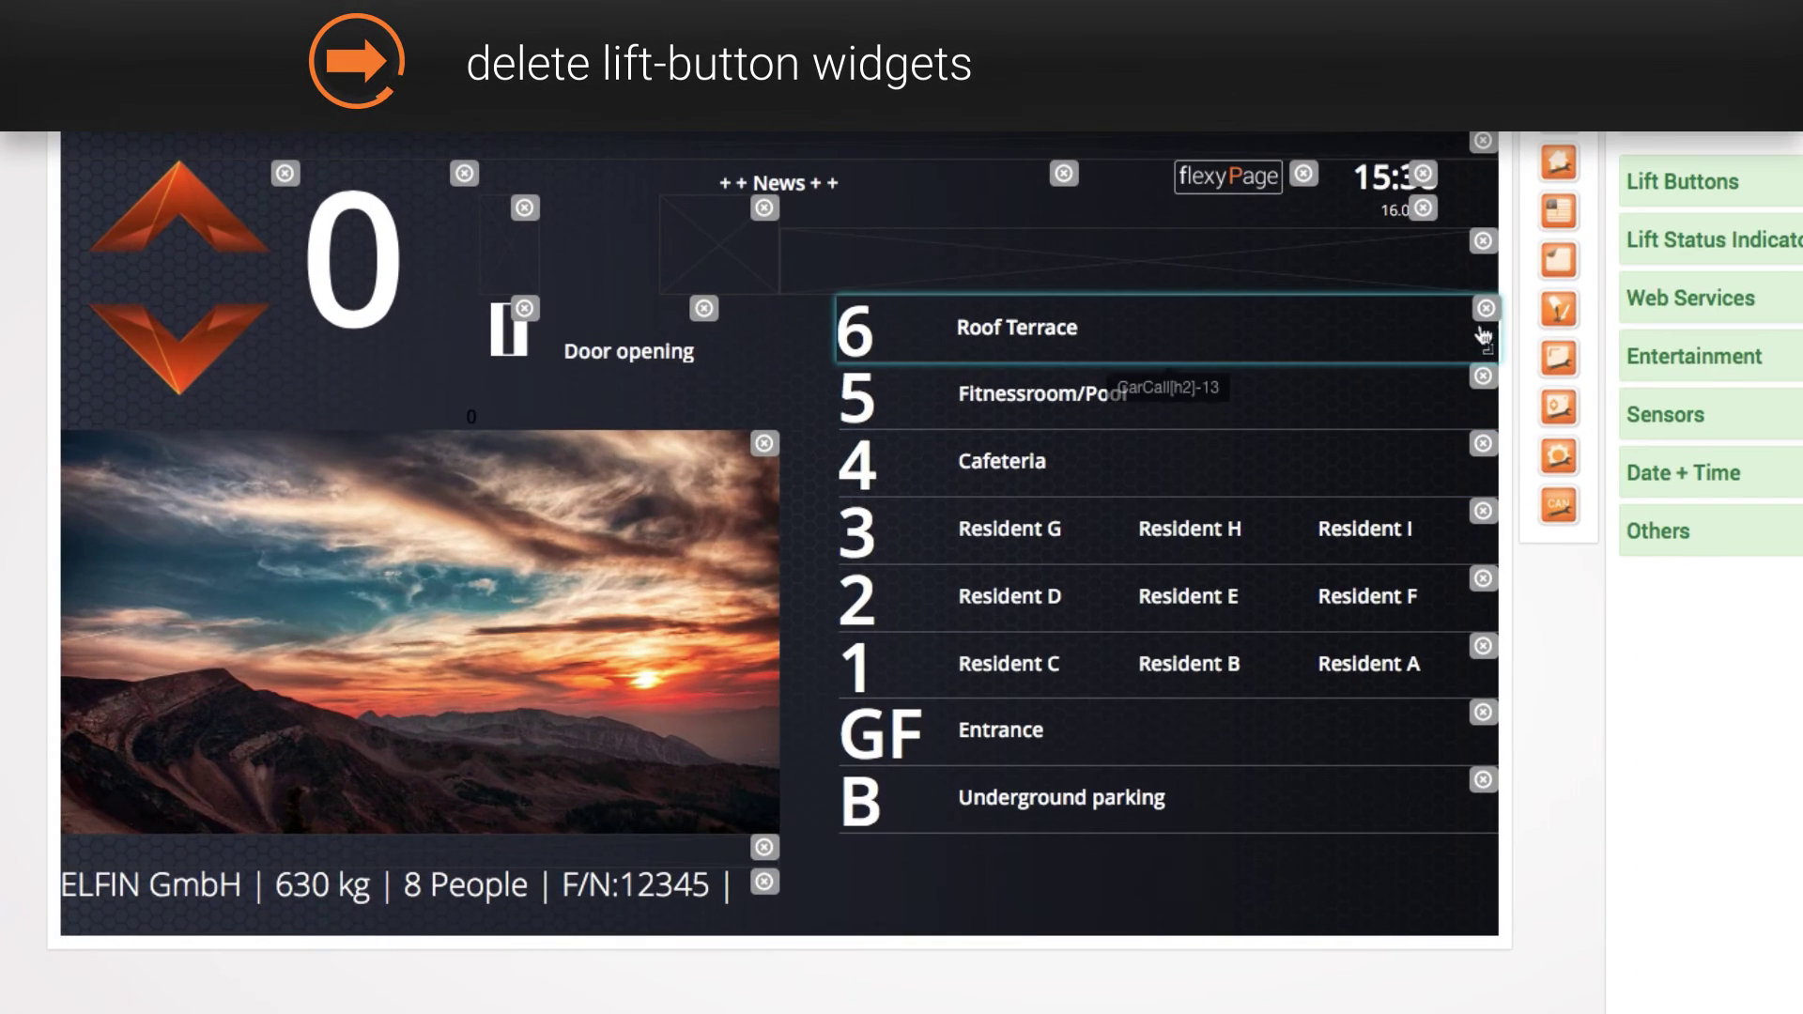
Step: Delete the 6 Roof Terrace and 5 Fitnessroom/Pool buttons, then paste a copy of the 4 Cafeteria button
{"action": "left_click", "coordinate": [1485, 310]}
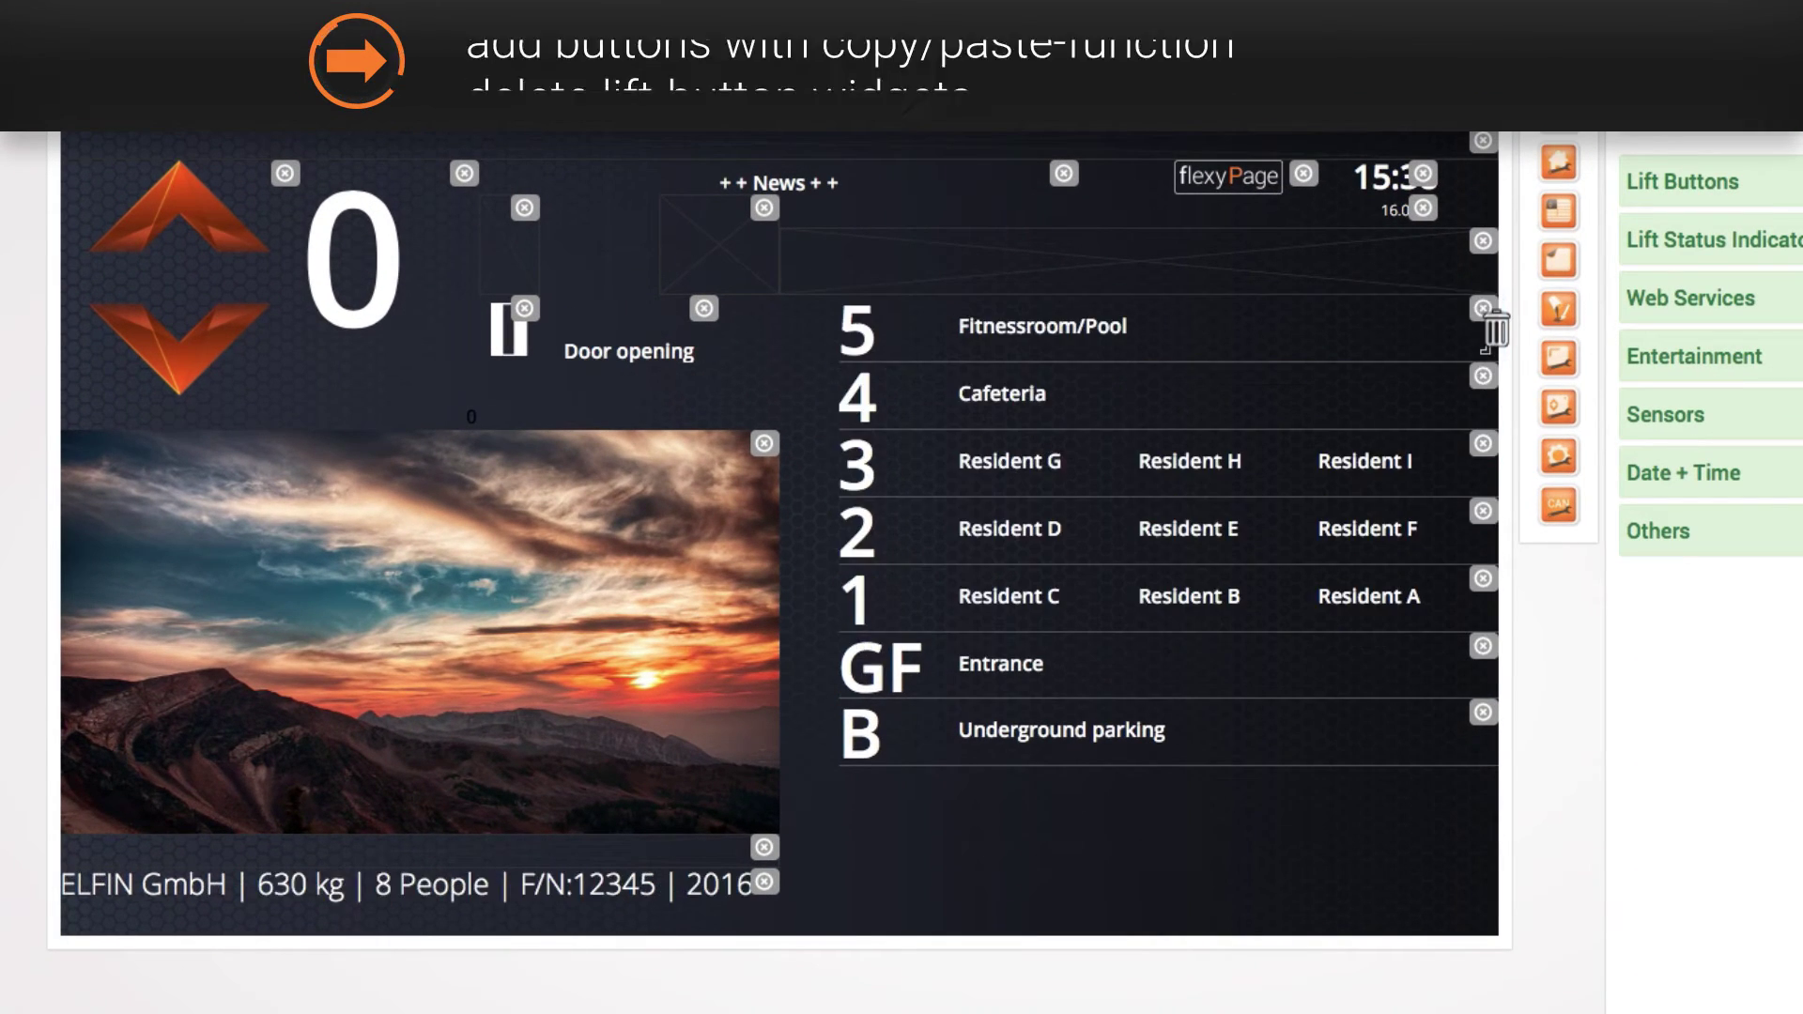
{"action": "left_click", "coordinate": [1483, 309]}
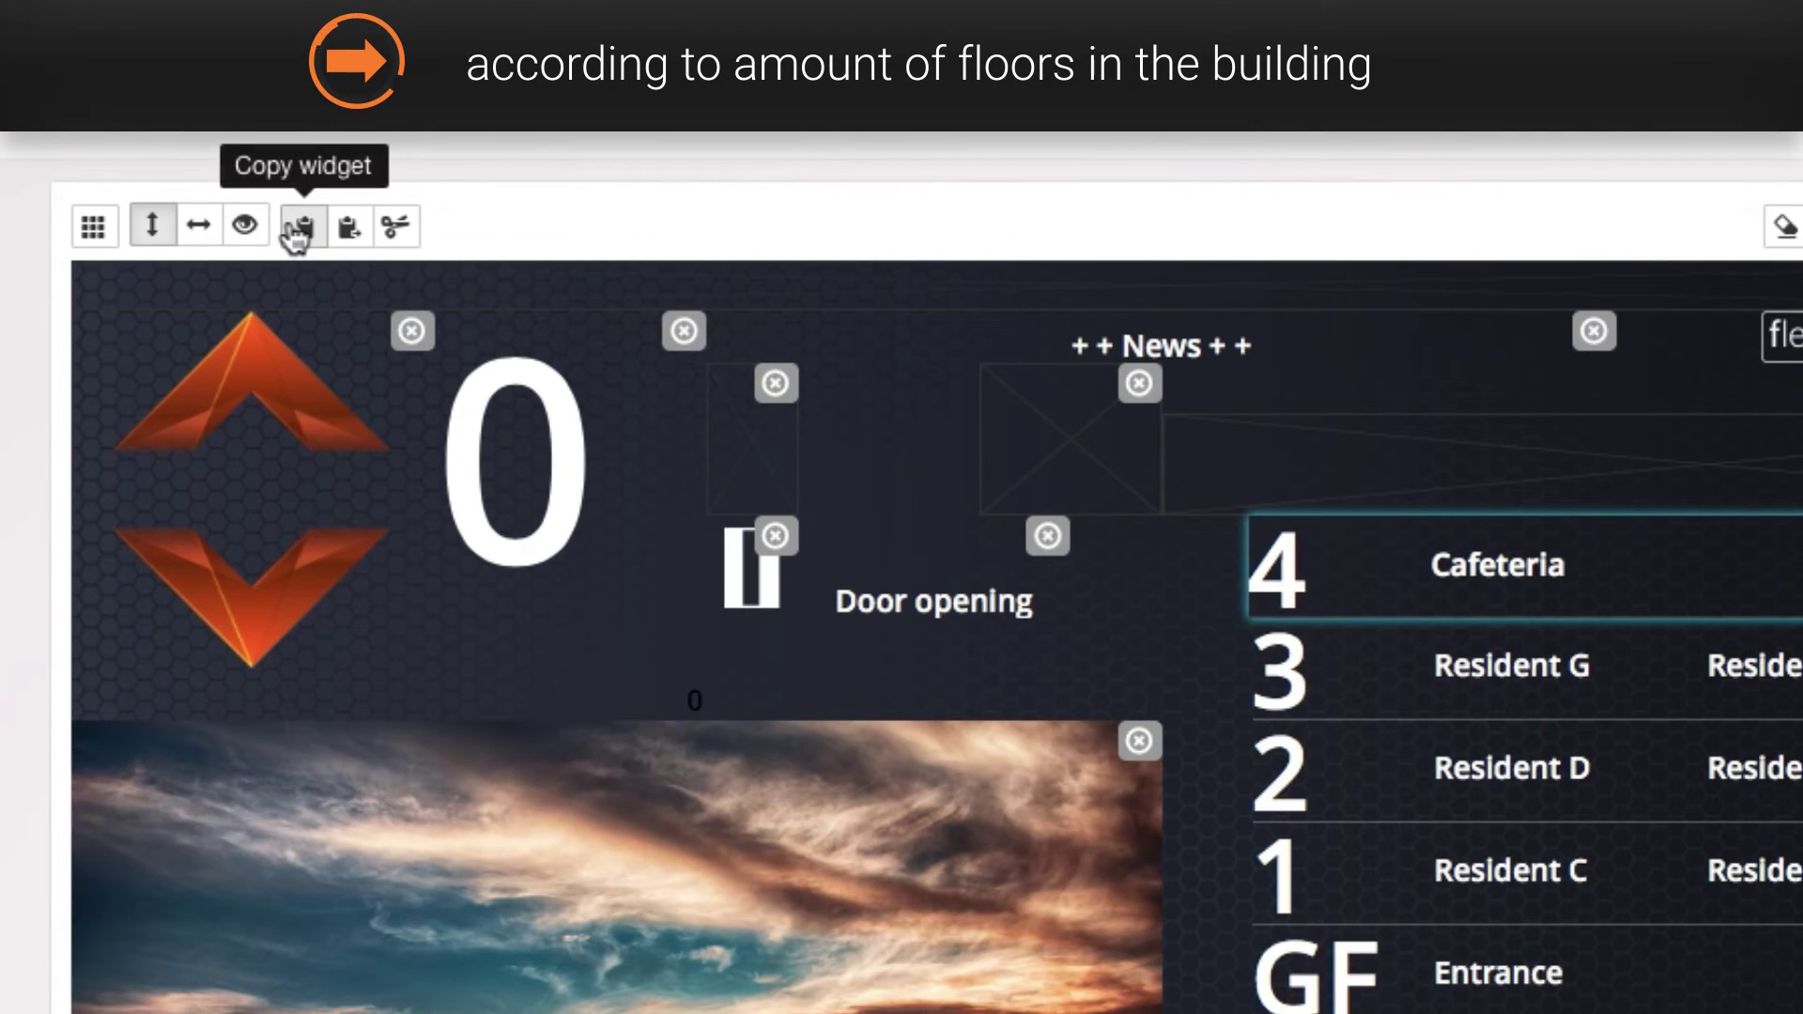
{"action": "left_click", "coordinate": [297, 232]}
{"action": "left_click", "coordinate": [350, 229]}
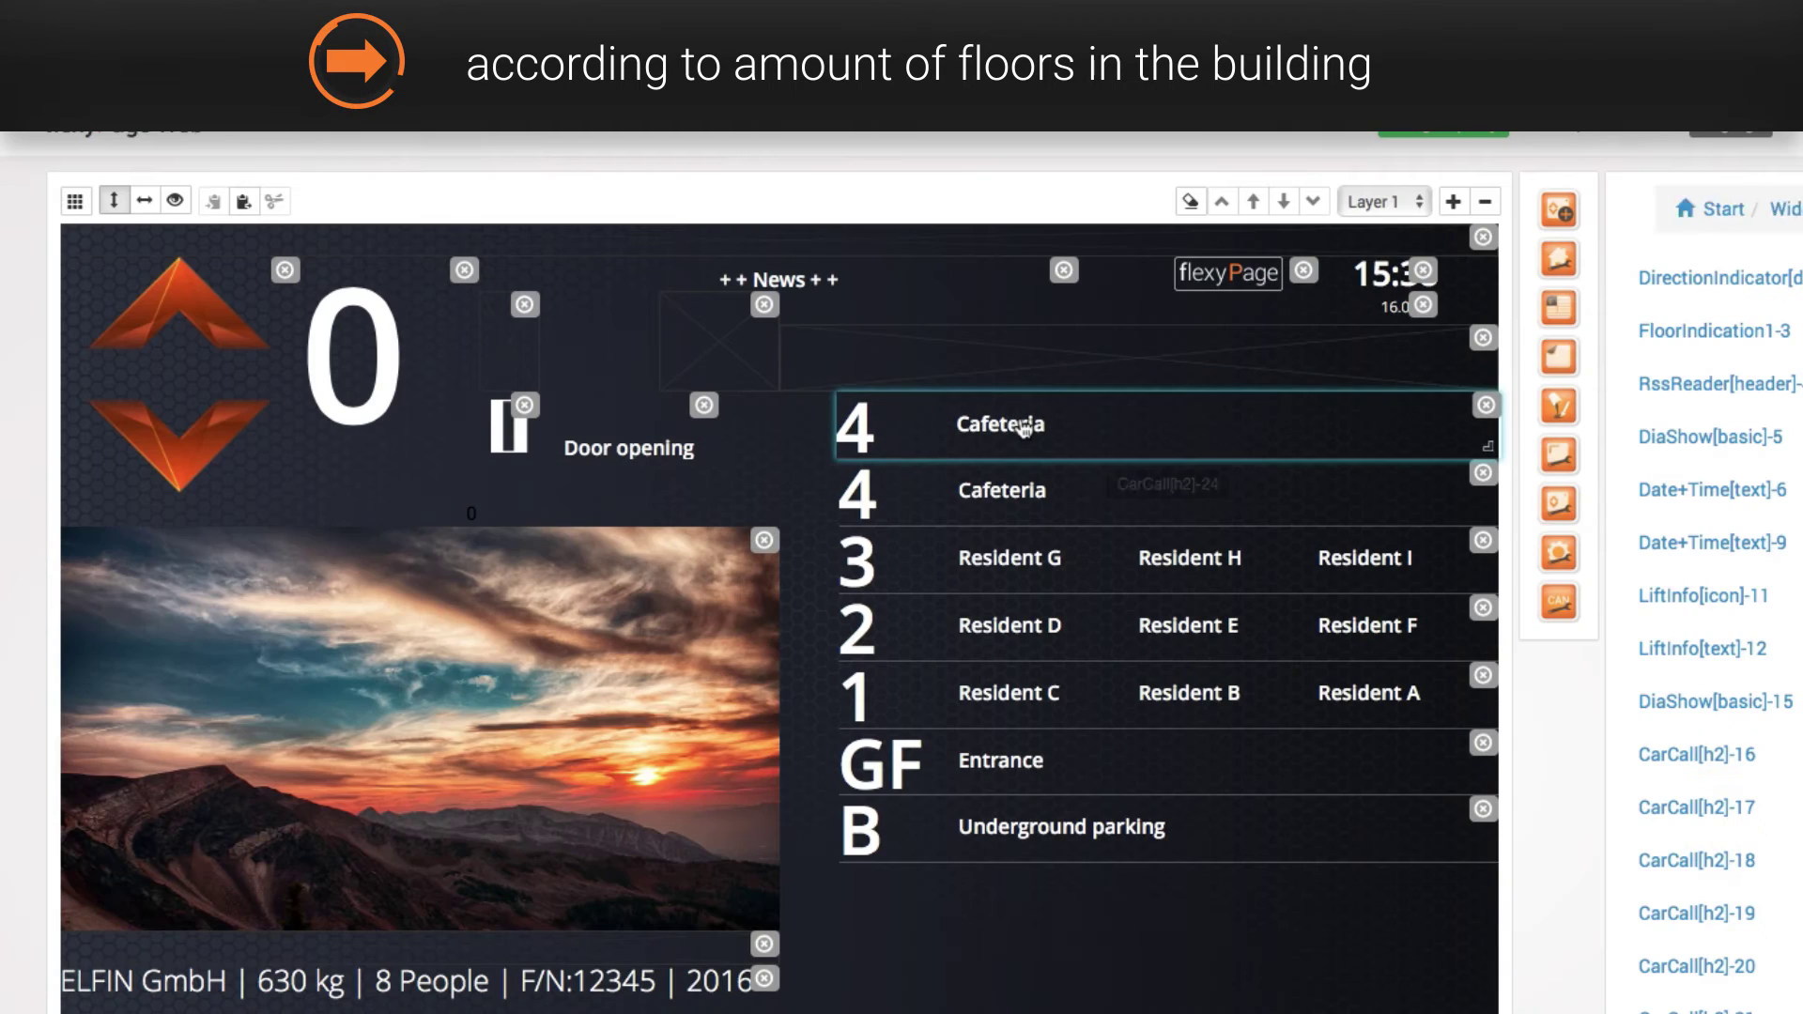
Step: Change the pasted Cafeteria button's Floor setting from 6 to 7
{"action": "left_click", "coordinate": [1023, 427]}
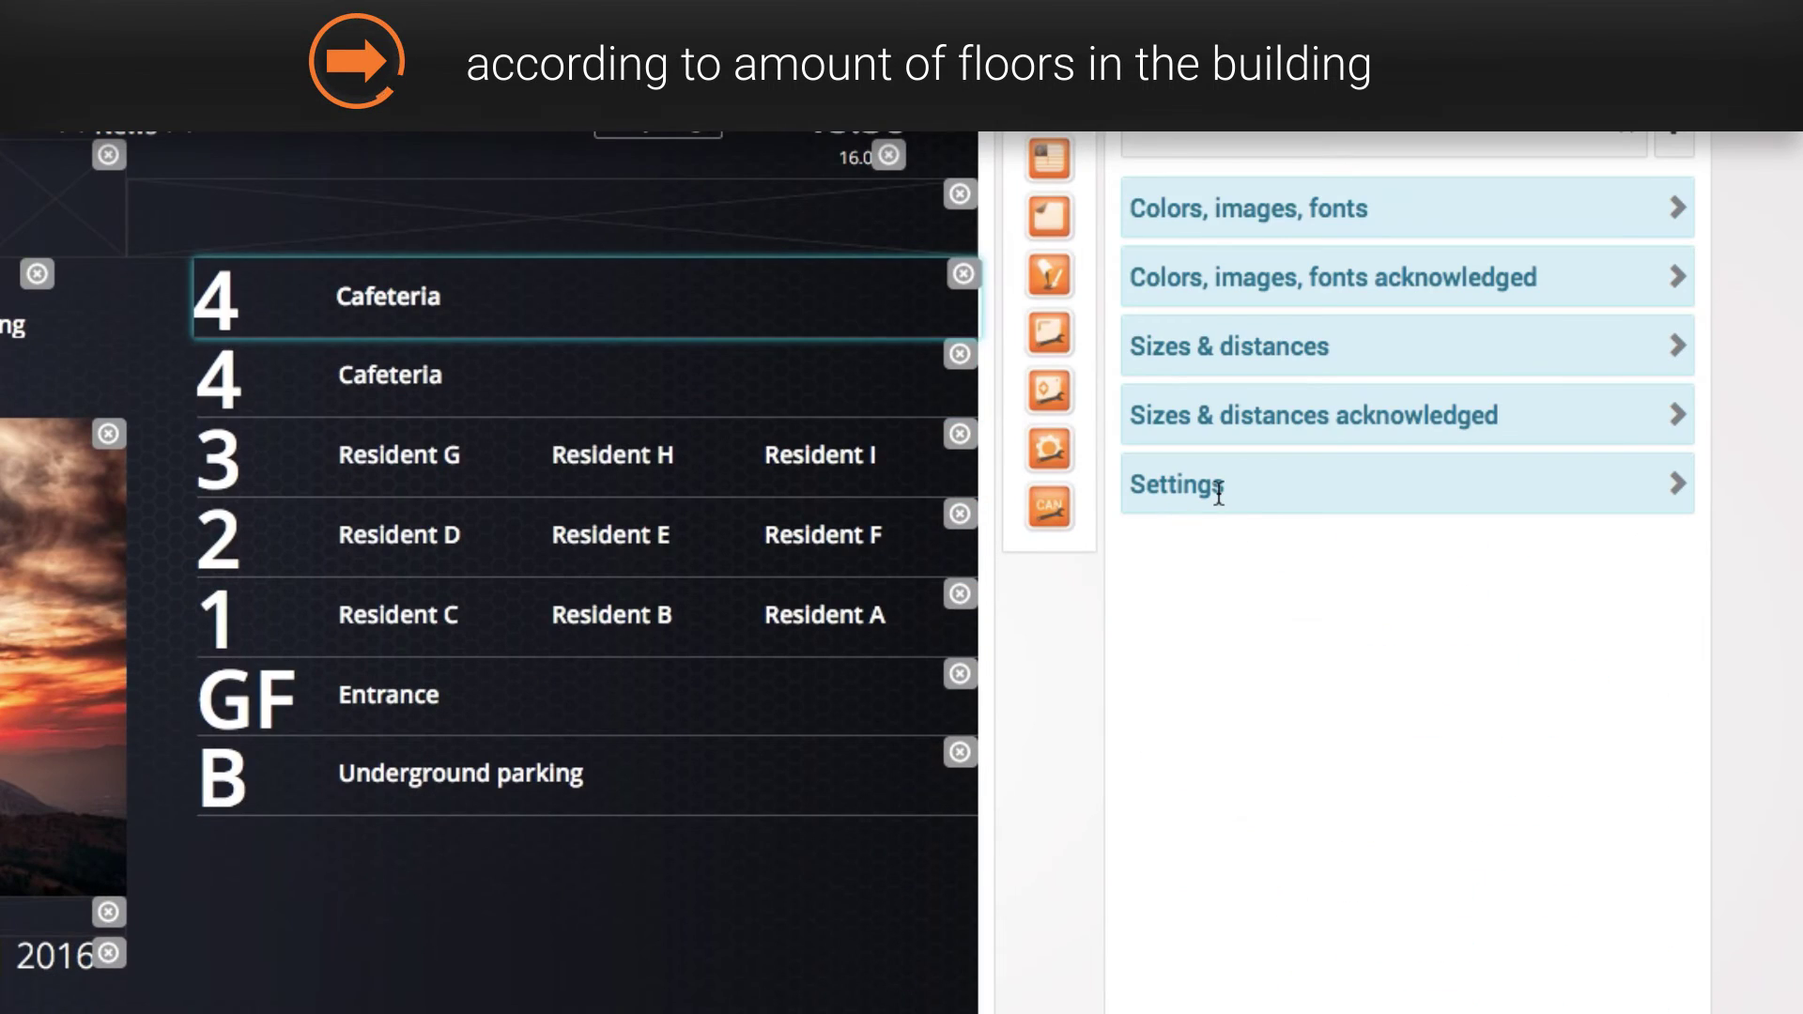
{"action": "left_click", "coordinate": [1218, 491]}
{"action": "double_click", "coordinate": [1117, 582]}
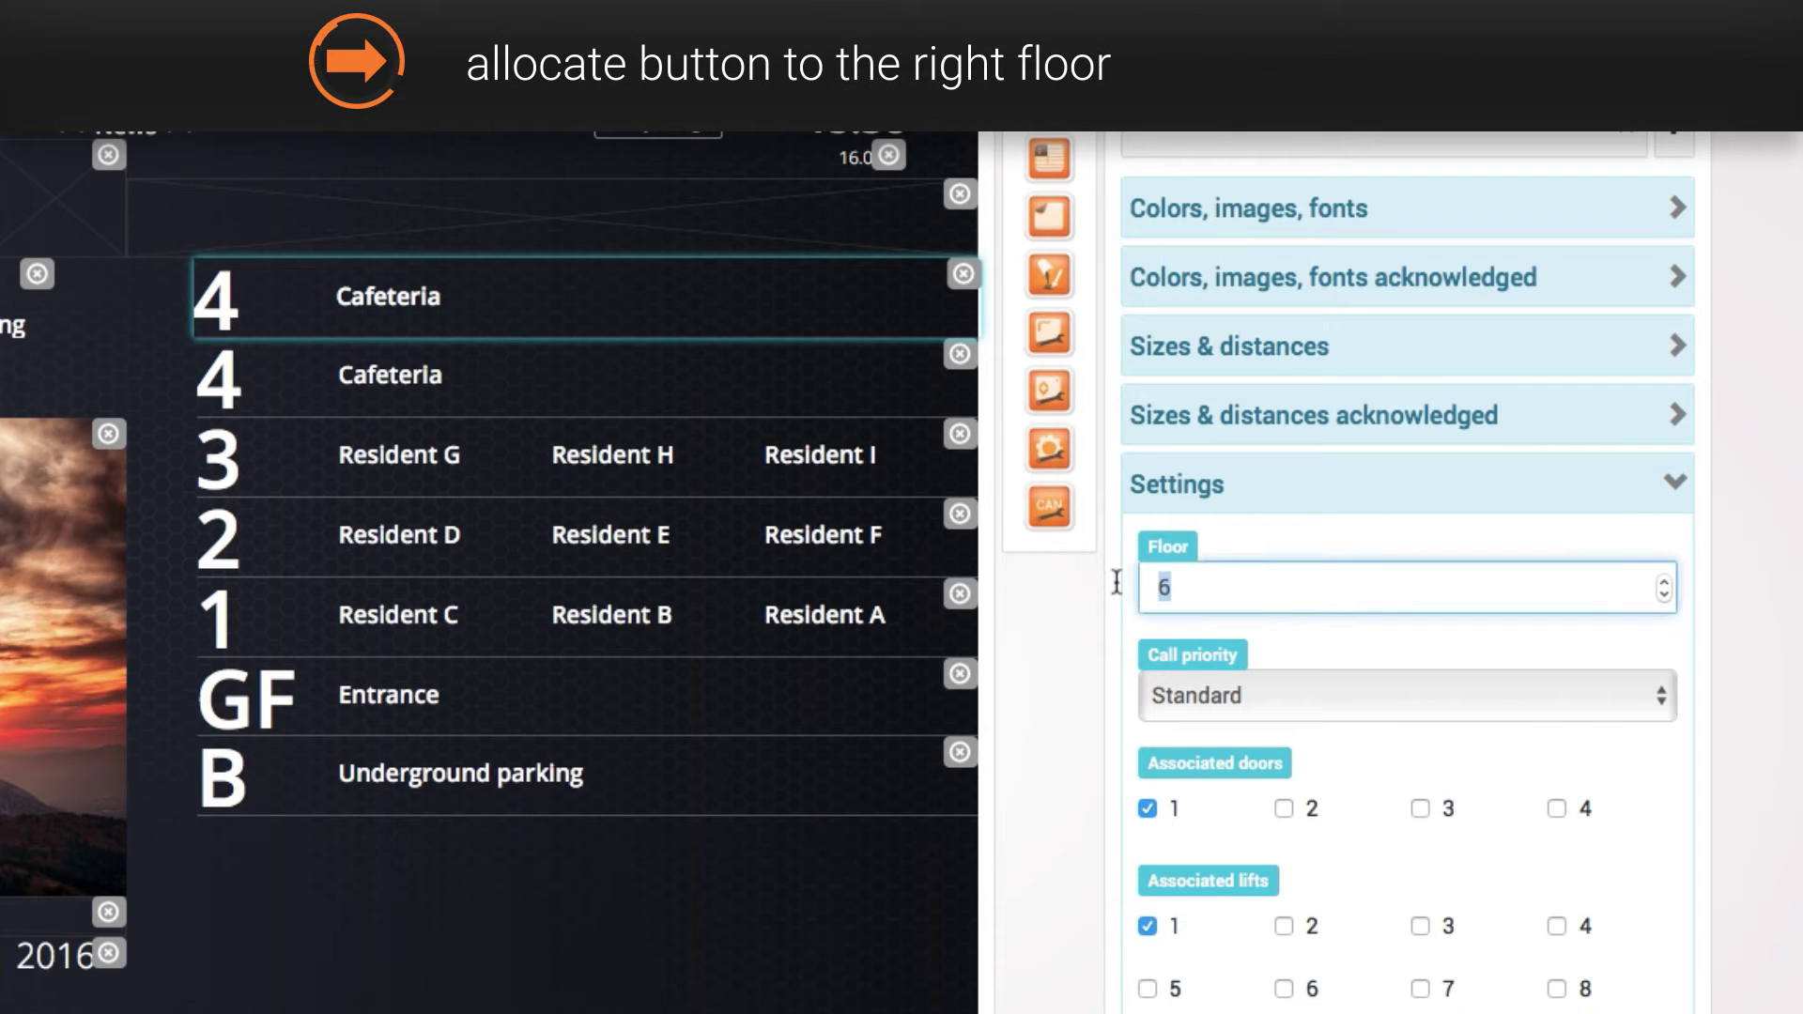
{"action": "type", "text": "7"}
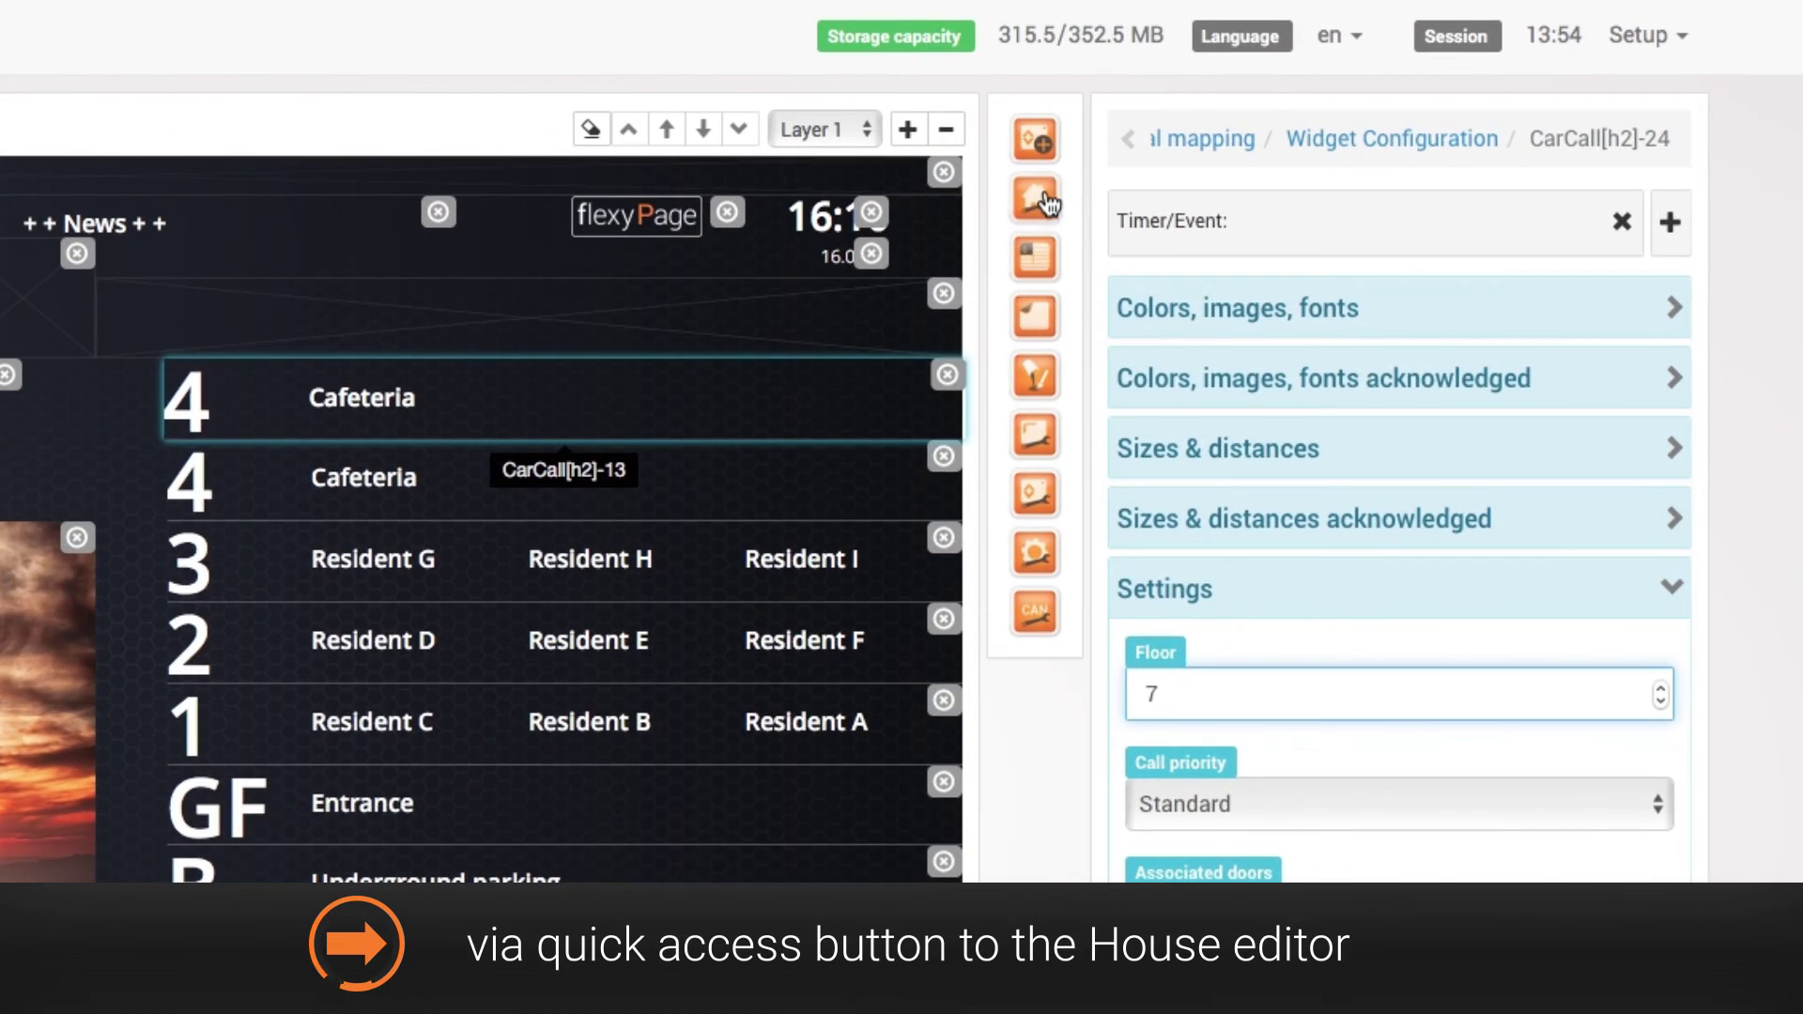
Step: Replace floor entries 8 (6) and 7 (5) with a new Floor 7 aliased 5
{"action": "left_click", "coordinate": [1045, 201]}
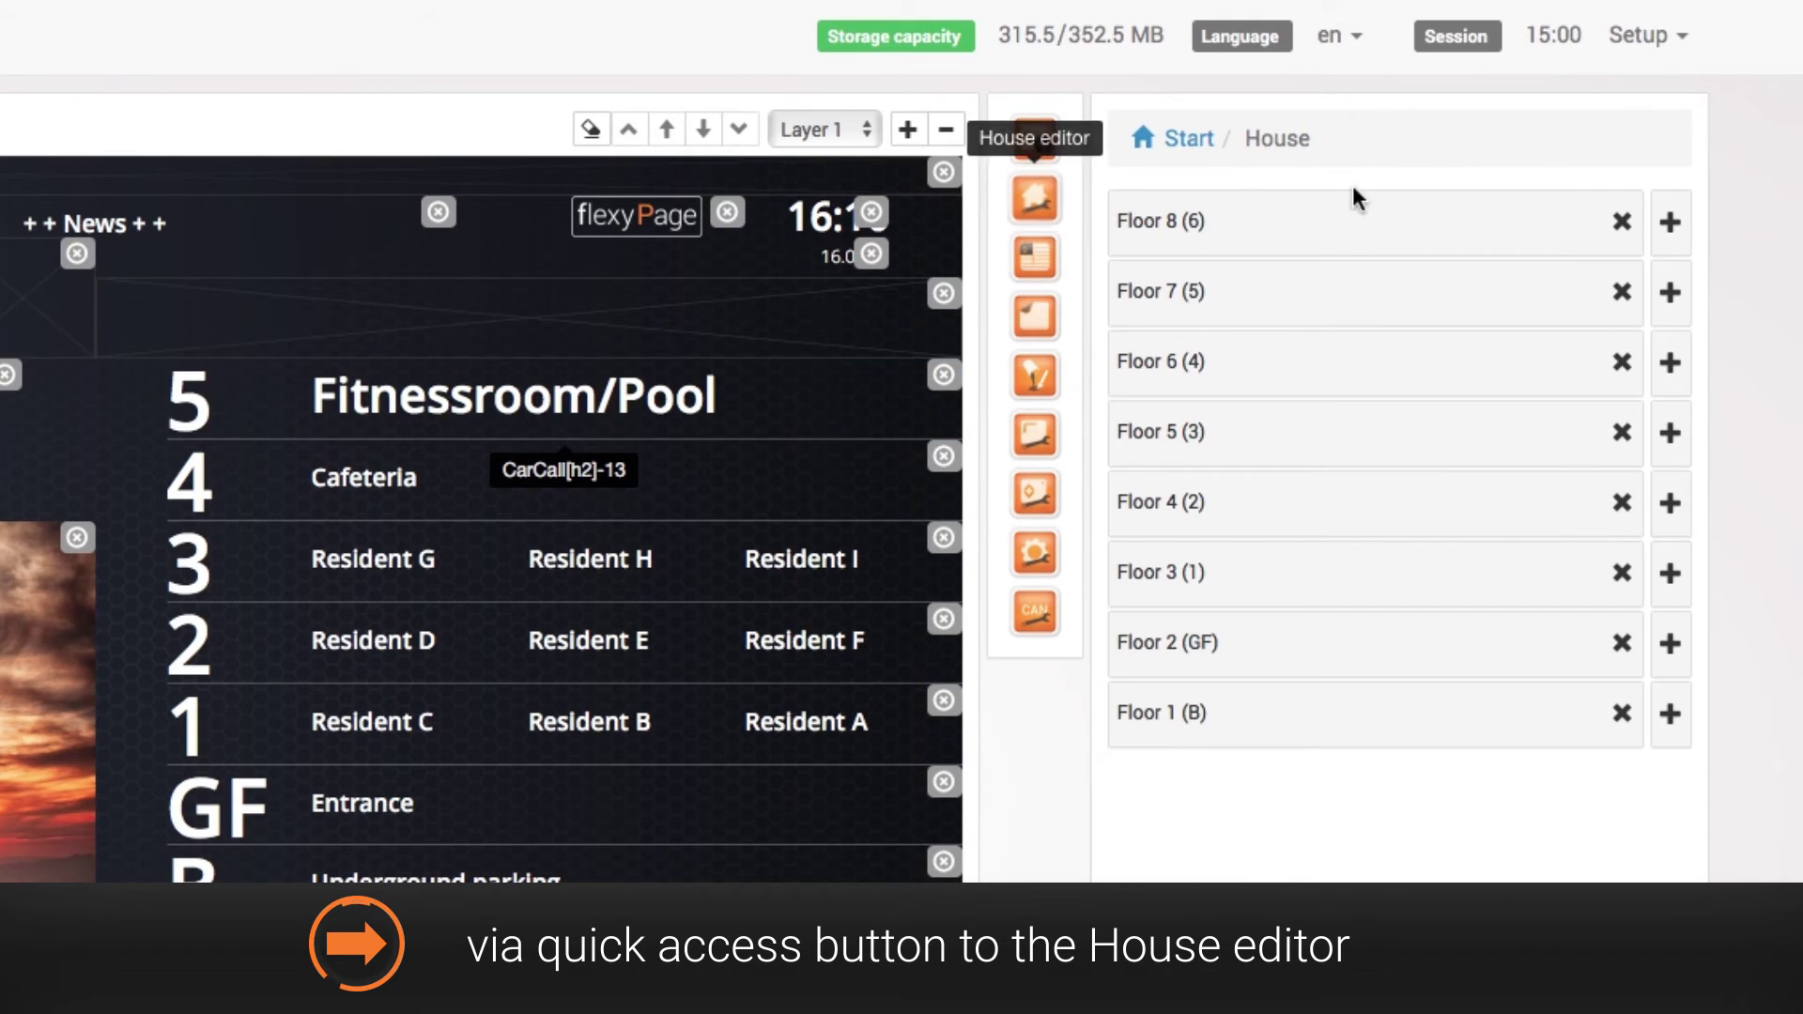
{"action": "left_click", "coordinate": [1622, 223]}
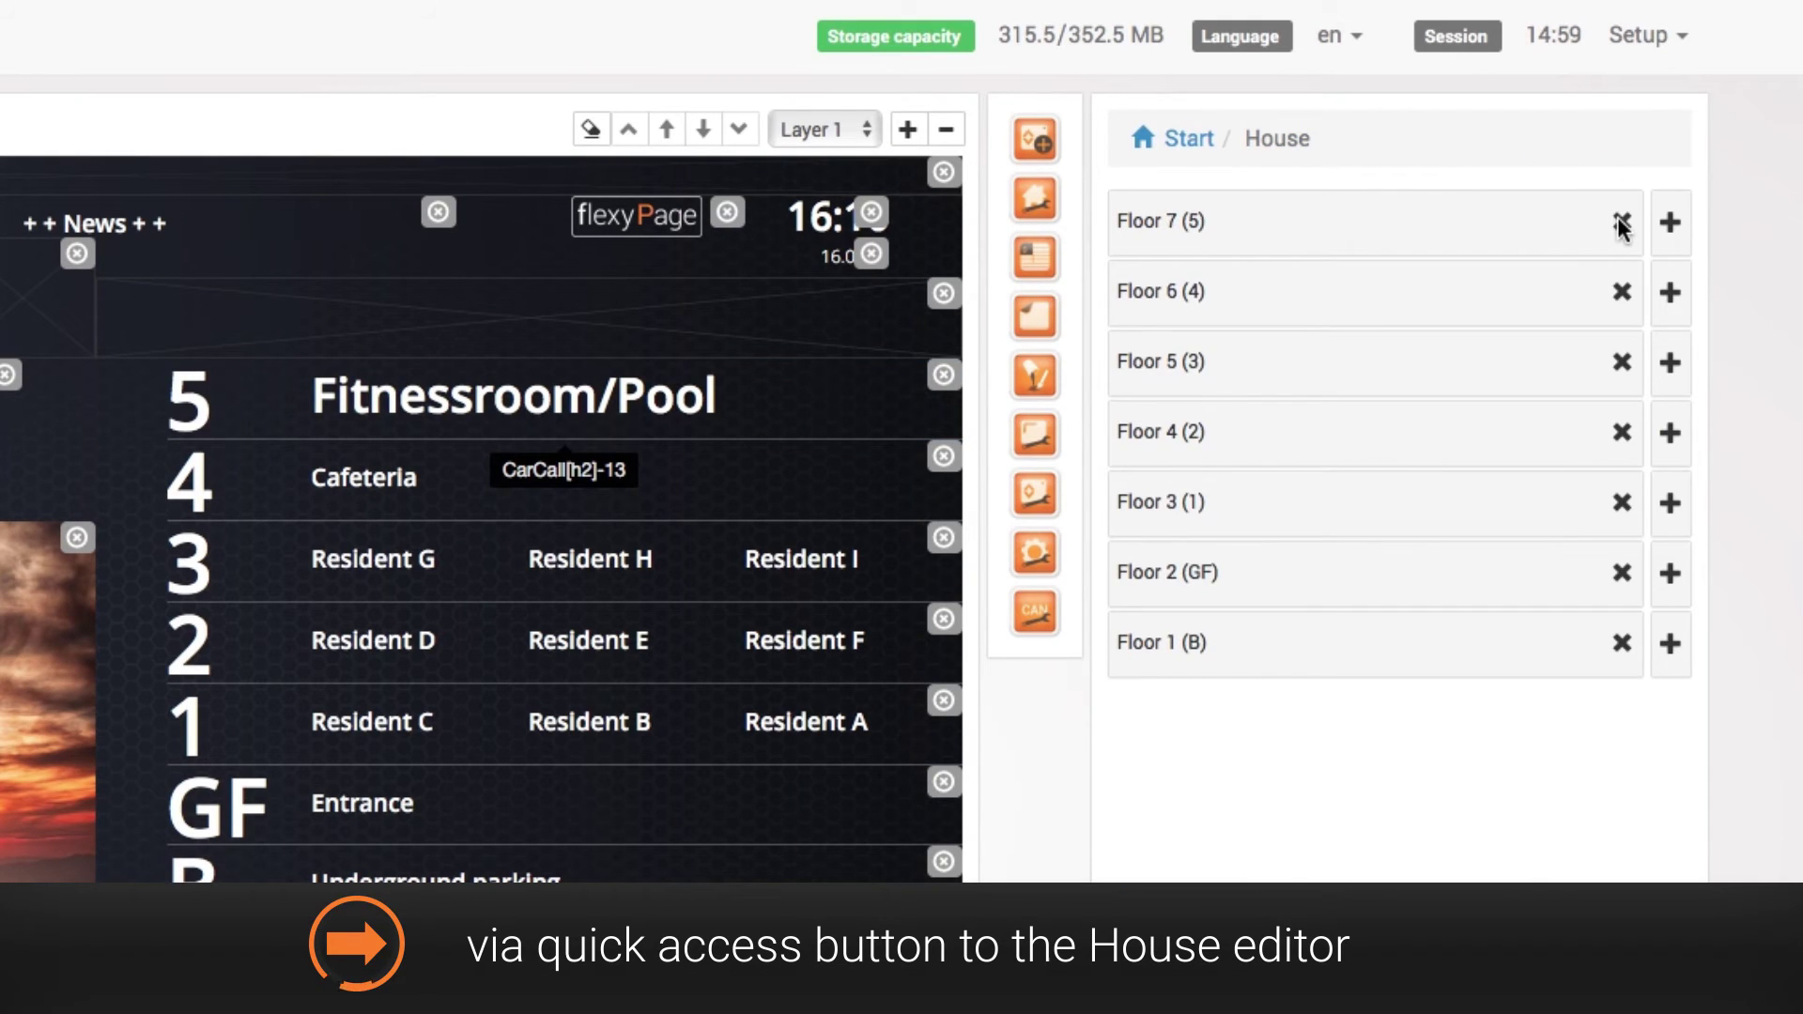
{"action": "left_click", "coordinate": [1622, 224]}
{"action": "left_click", "coordinate": [1670, 223]}
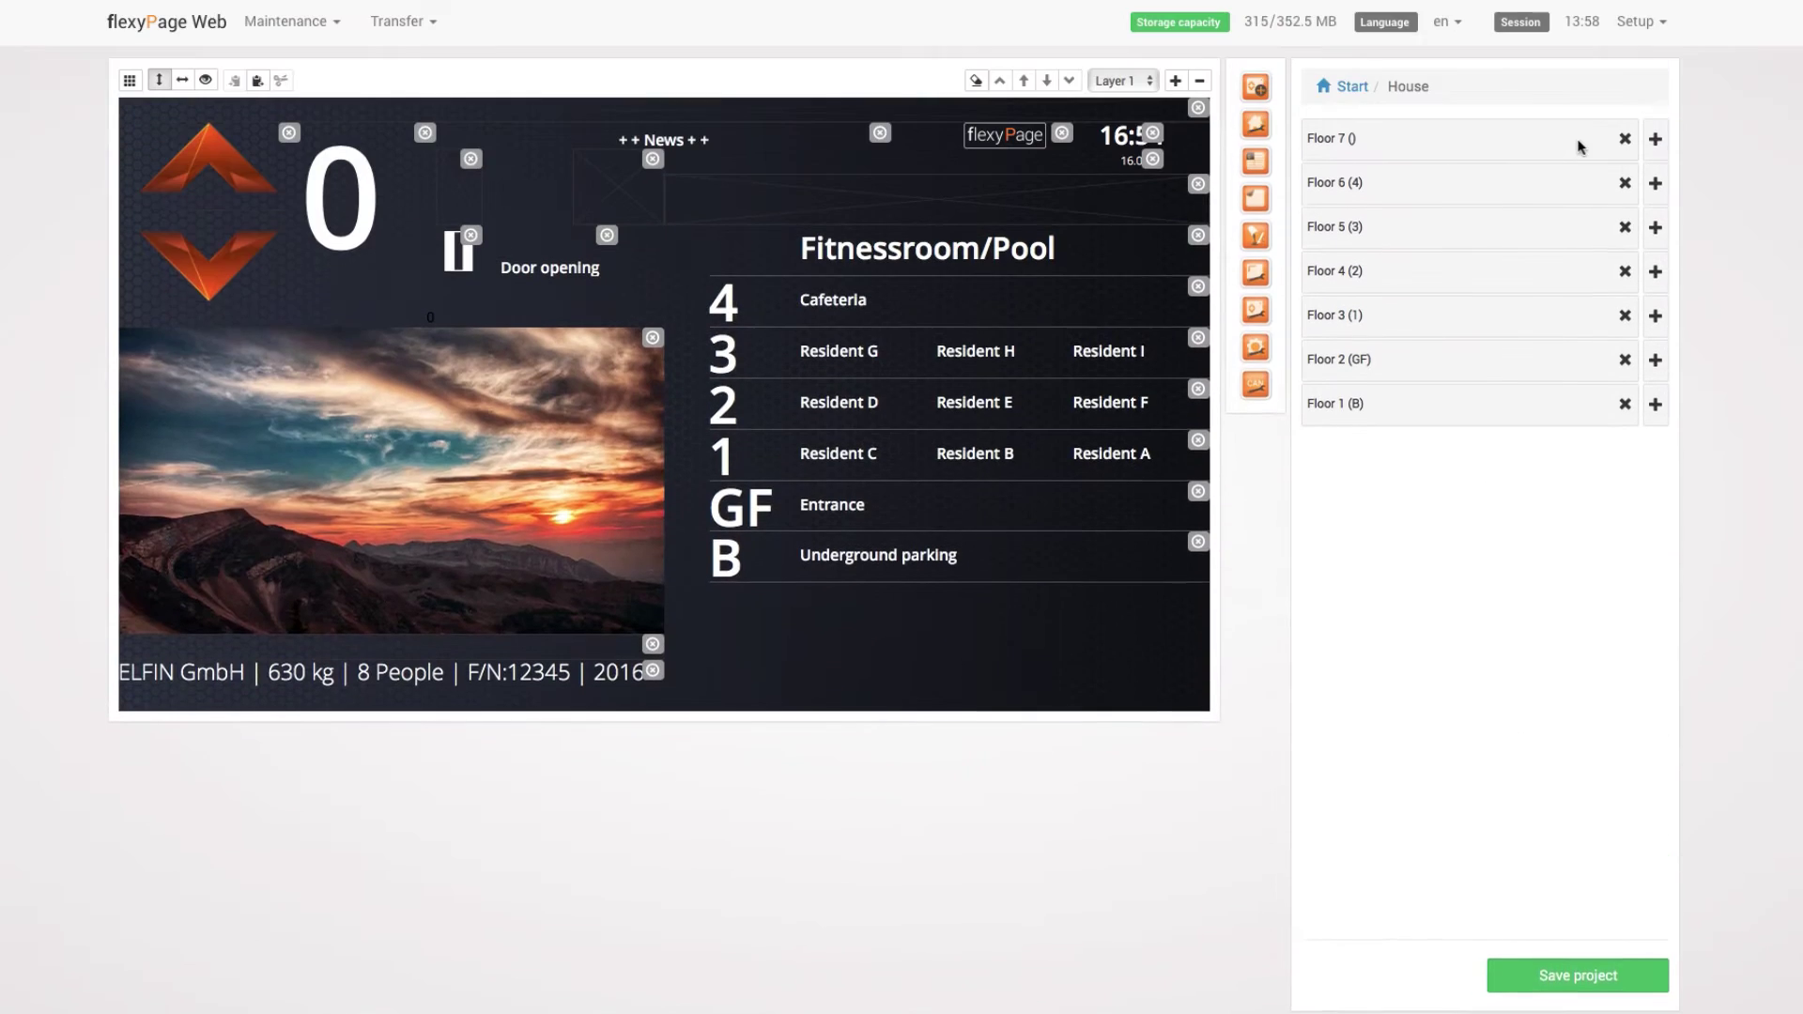
{"action": "left_click", "coordinate": [1578, 145]}
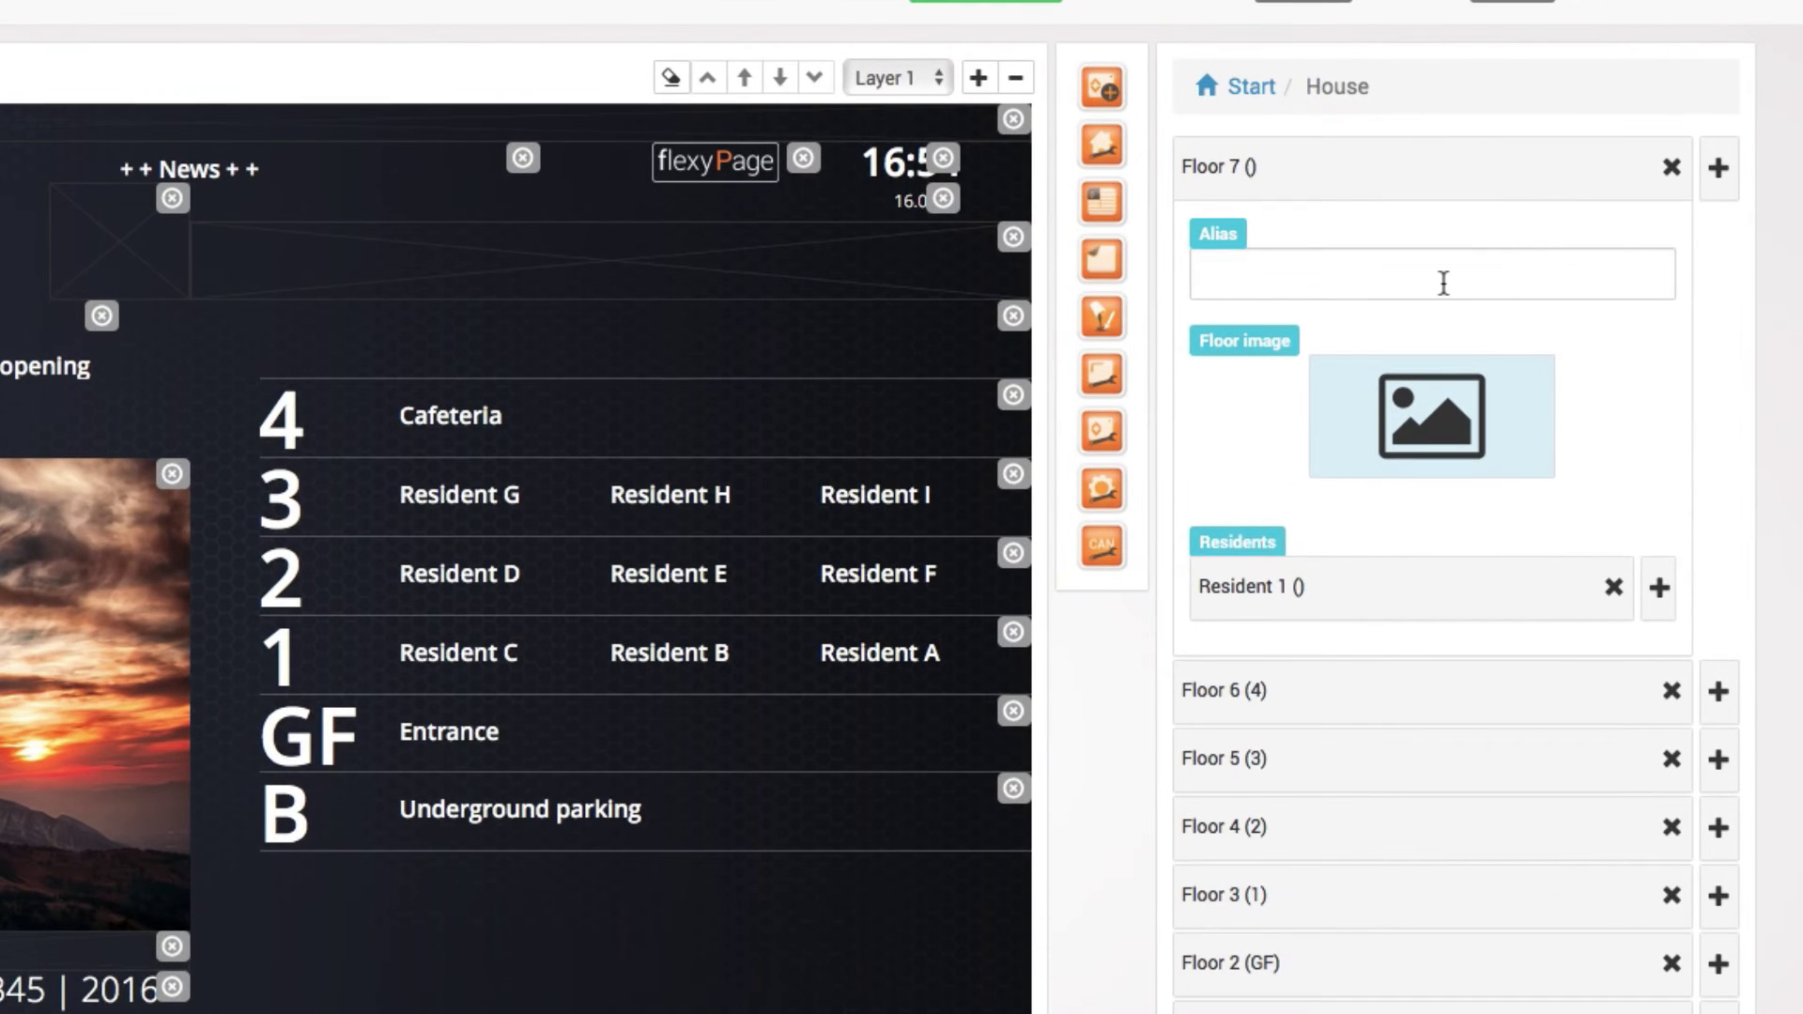
{"action": "left_click", "coordinate": [1474, 214]}
{"action": "type", "text": "5"}
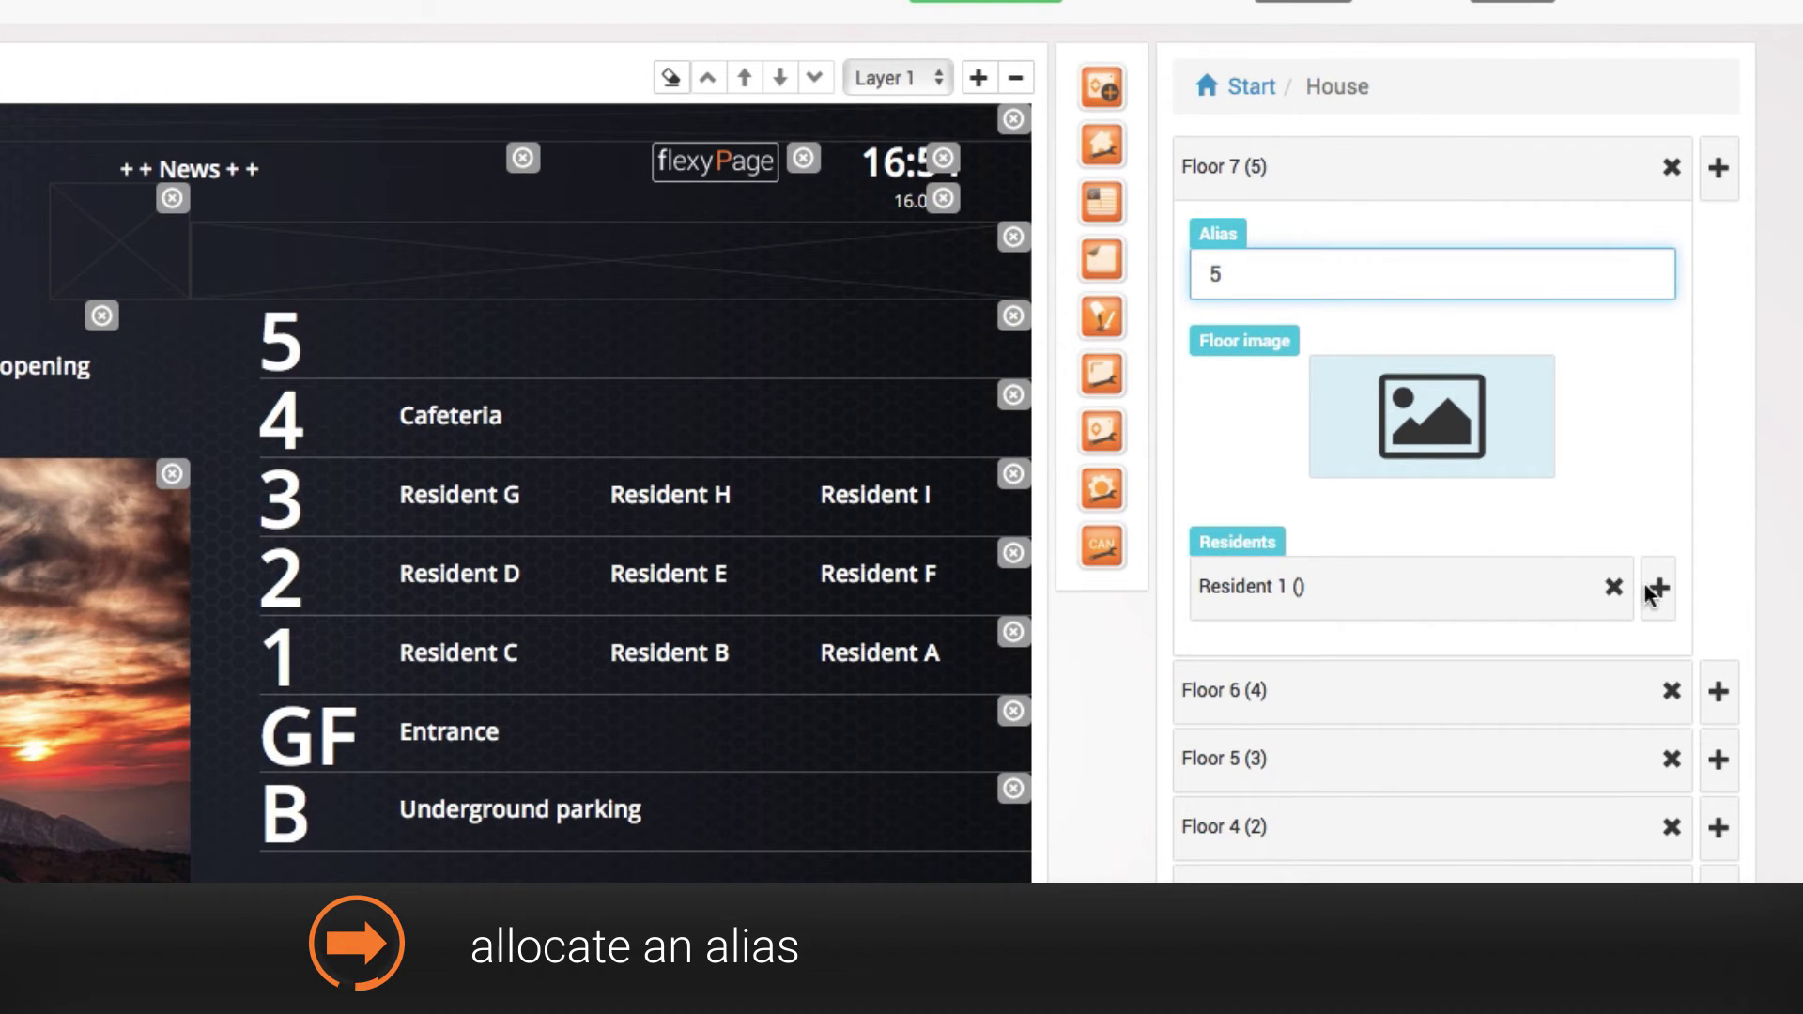
Step: Tidy floor 7's resident entries and name its Resident 1 'InfoP'
{"action": "left_click", "coordinate": [1659, 588]}
{"action": "left_click", "coordinate": [1660, 589]}
{"action": "left_click", "coordinate": [1660, 588]}
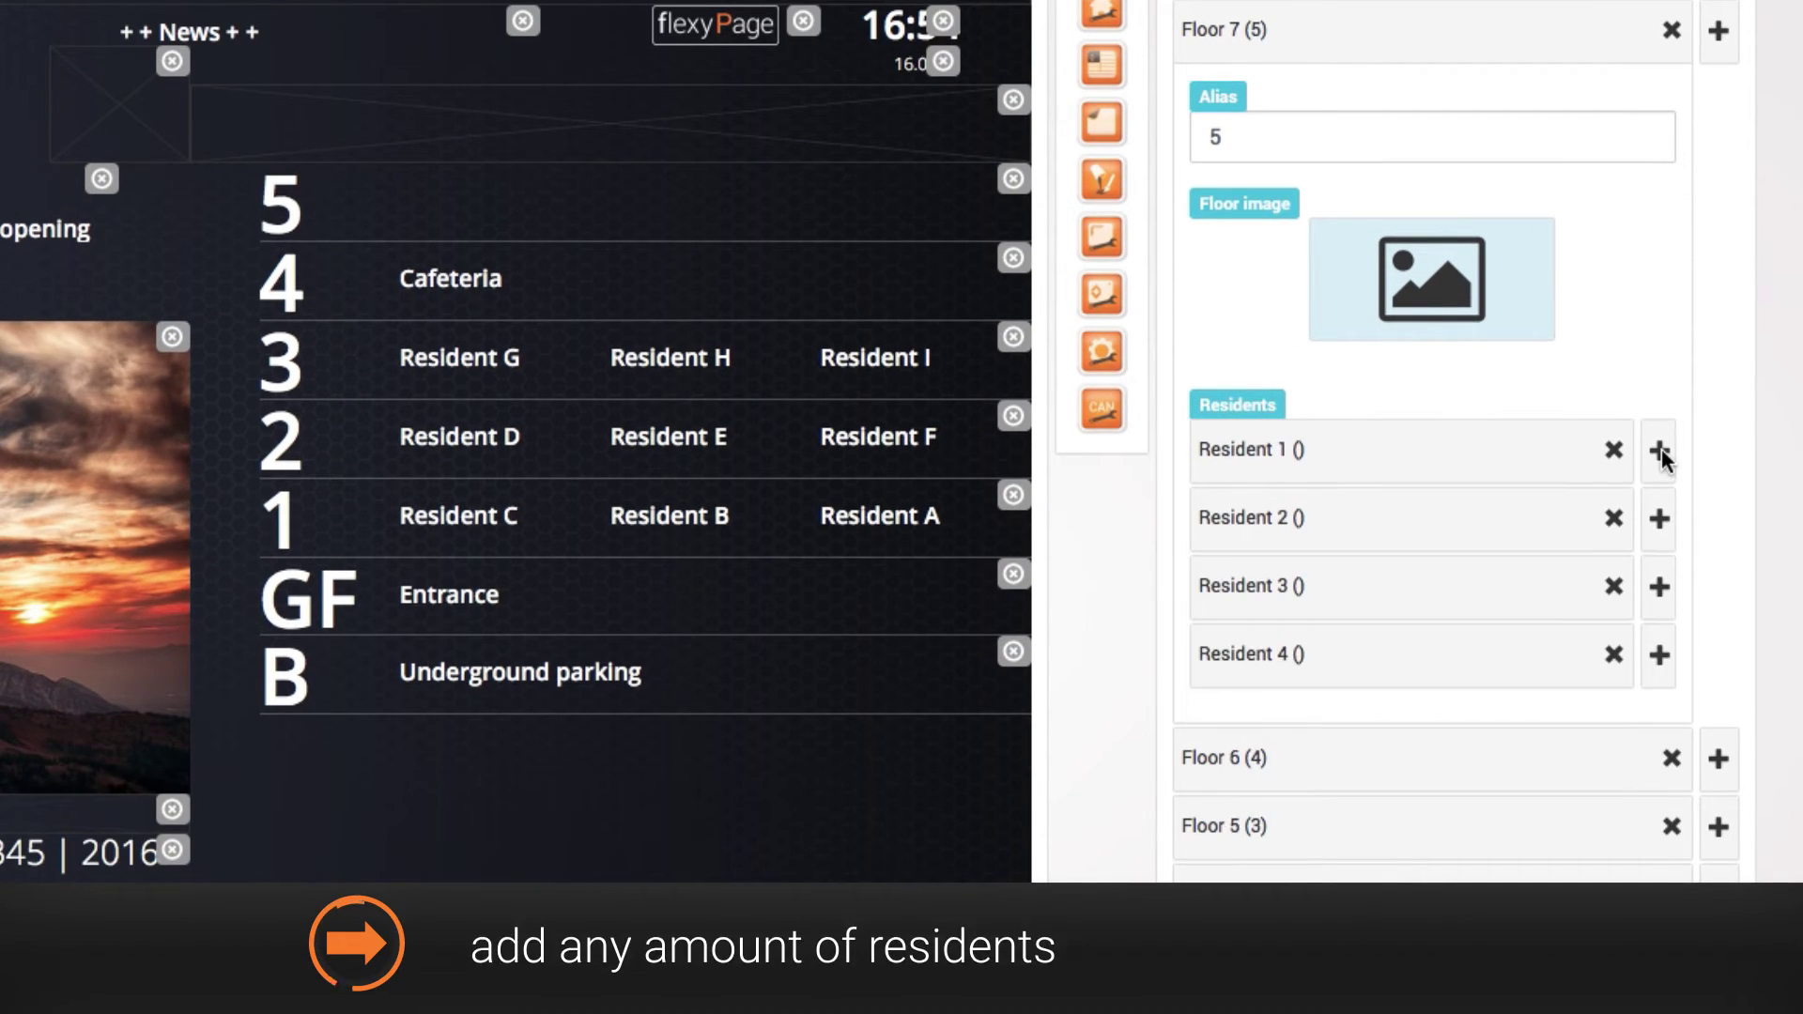
{"action": "left_click", "coordinate": [1613, 520]}
{"action": "left_click", "coordinate": [1614, 519]}
{"action": "left_click", "coordinate": [1613, 520]}
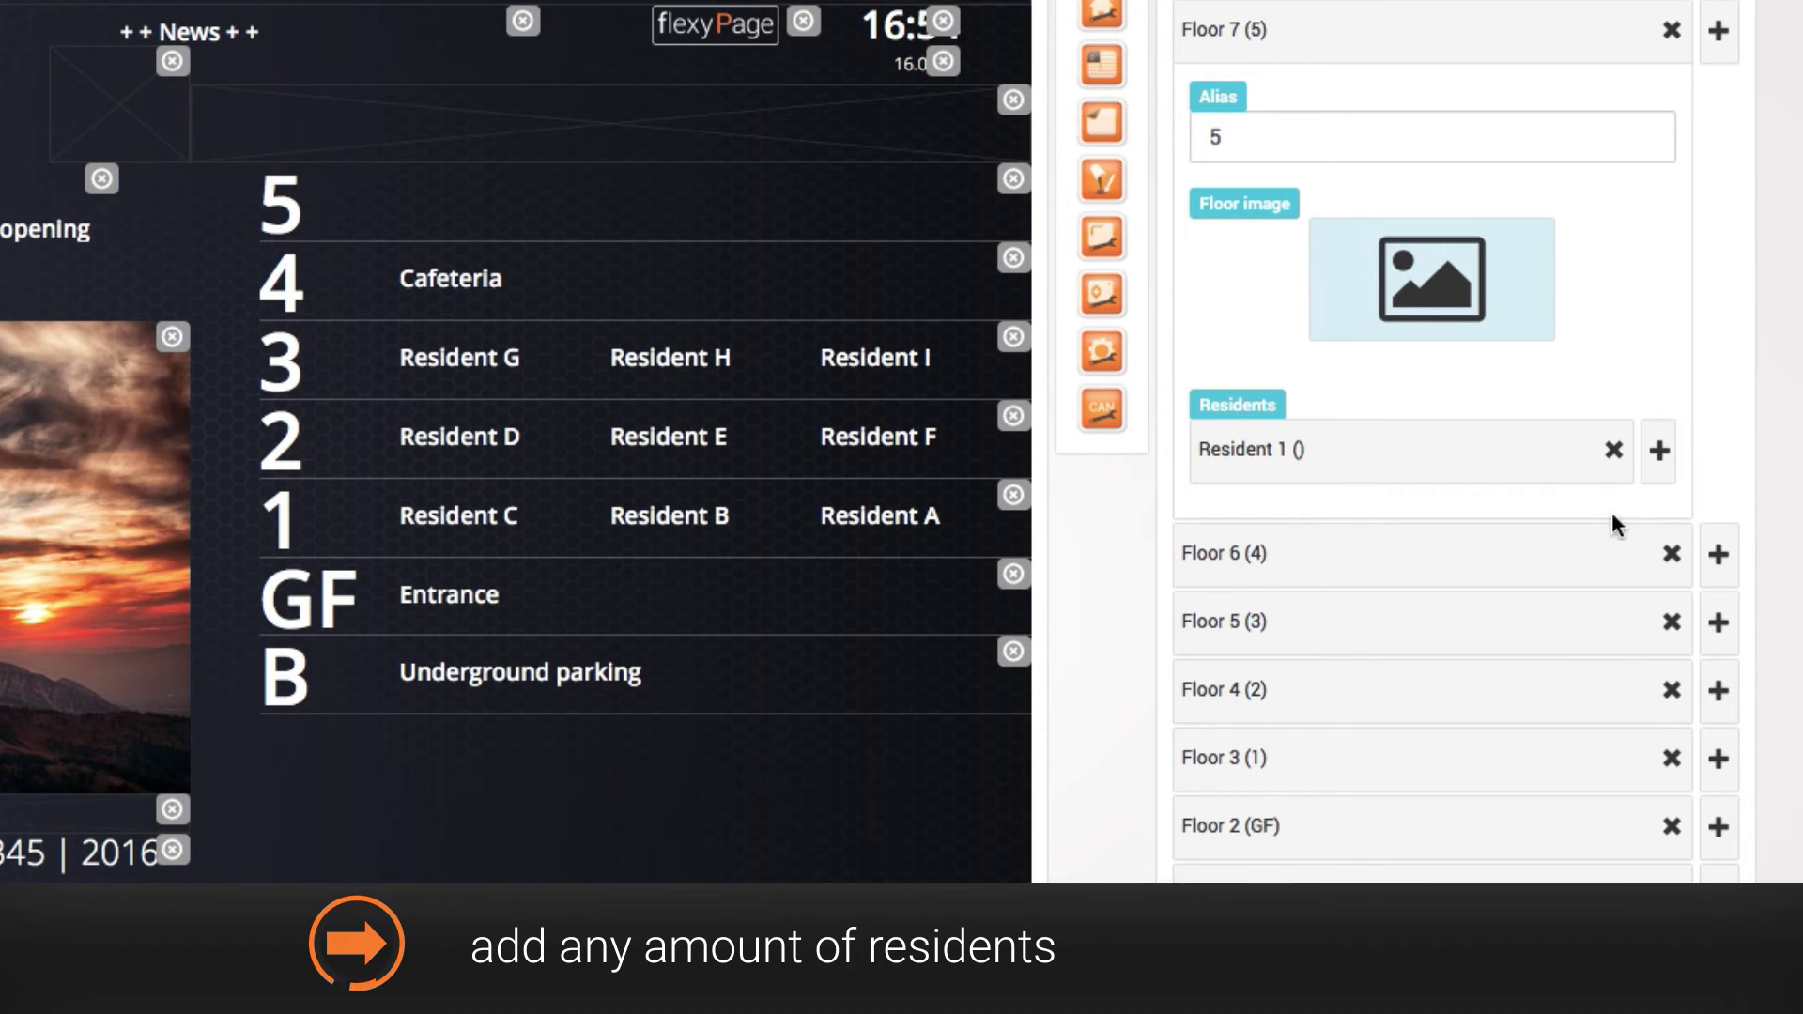
{"action": "left_click", "coordinate": [1503, 475]}
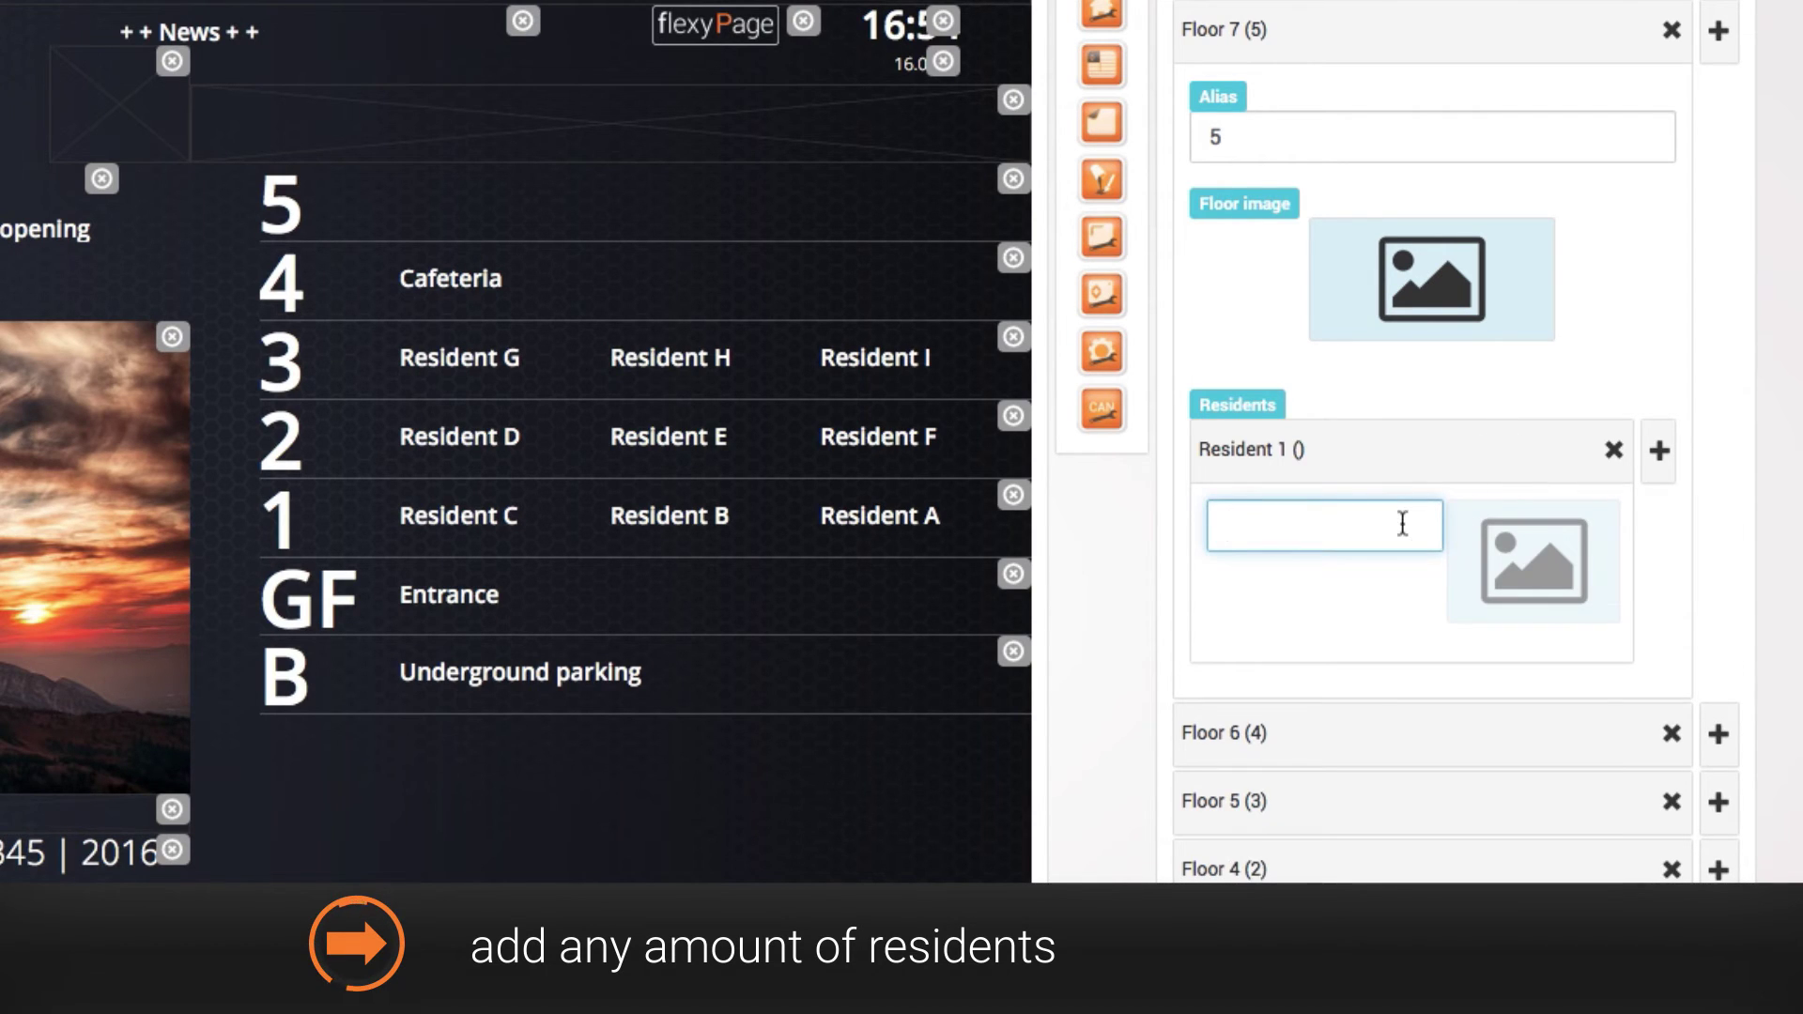
{"action": "type", "text": "InfoPrimus"}
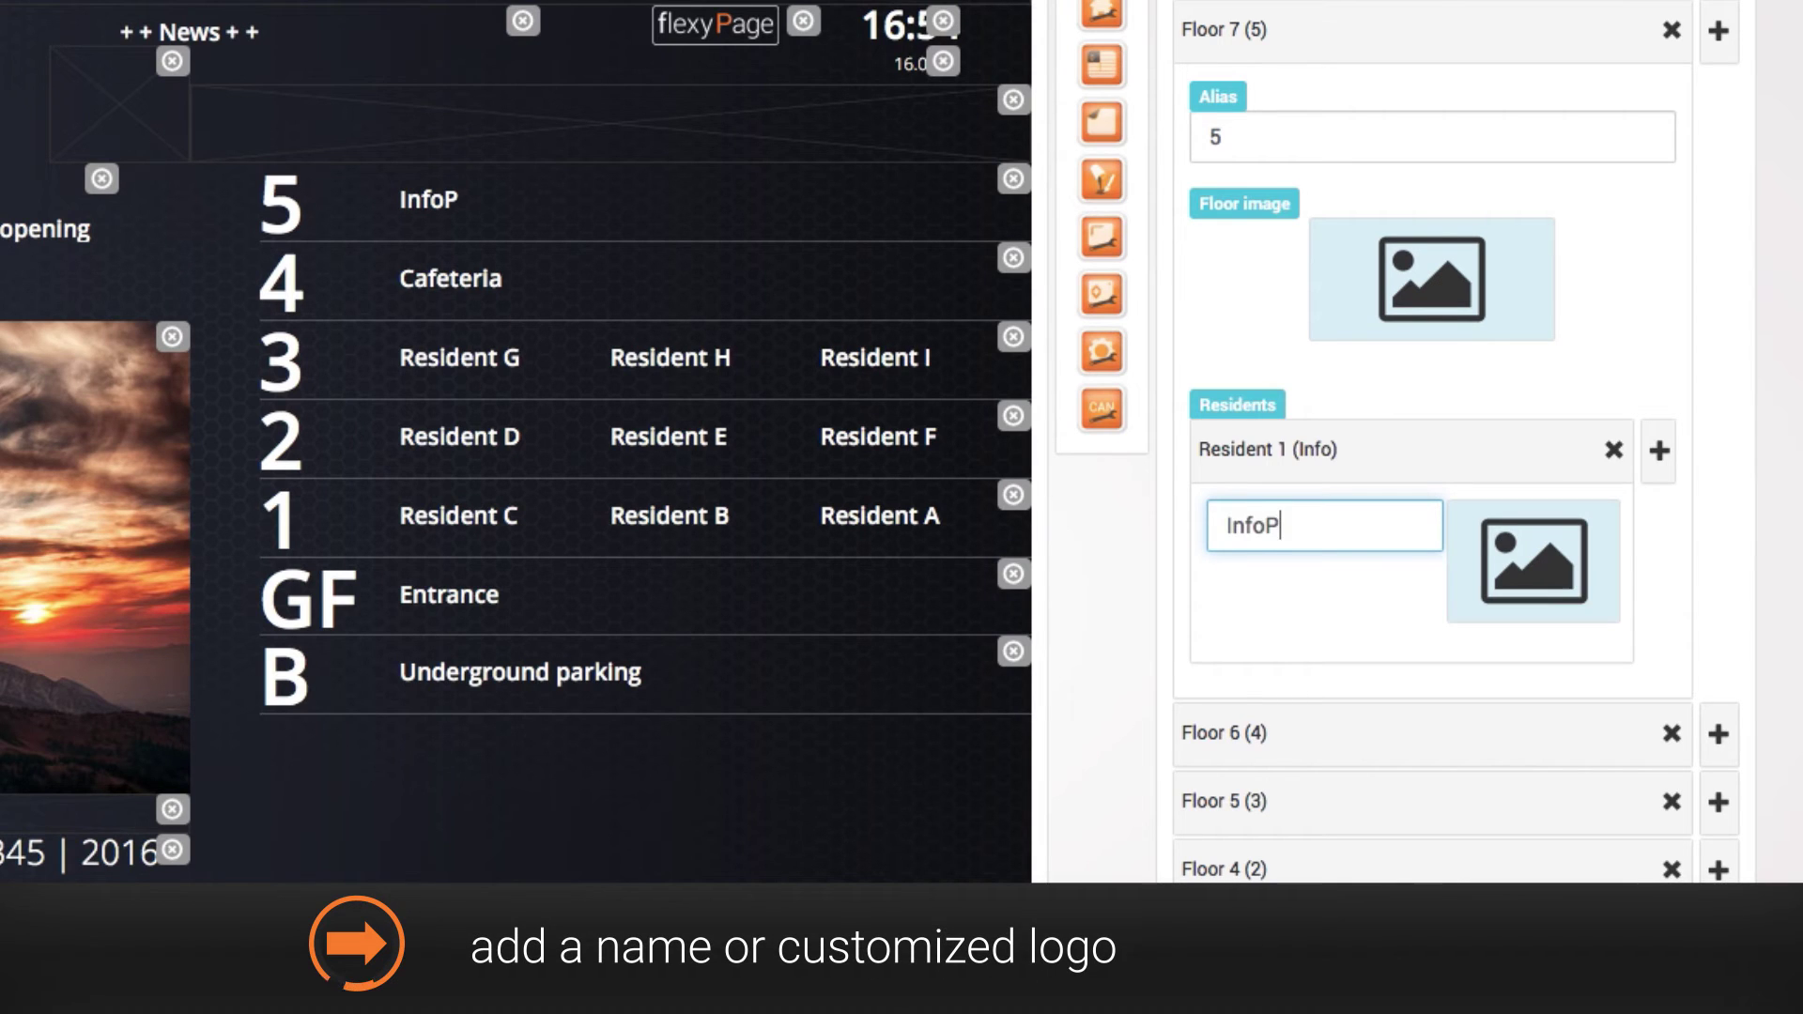
Step: Upload infoprimus.png from Logos-Images as that resident's logo in the Logos category
{"action": "left_click", "coordinate": [1503, 561]}
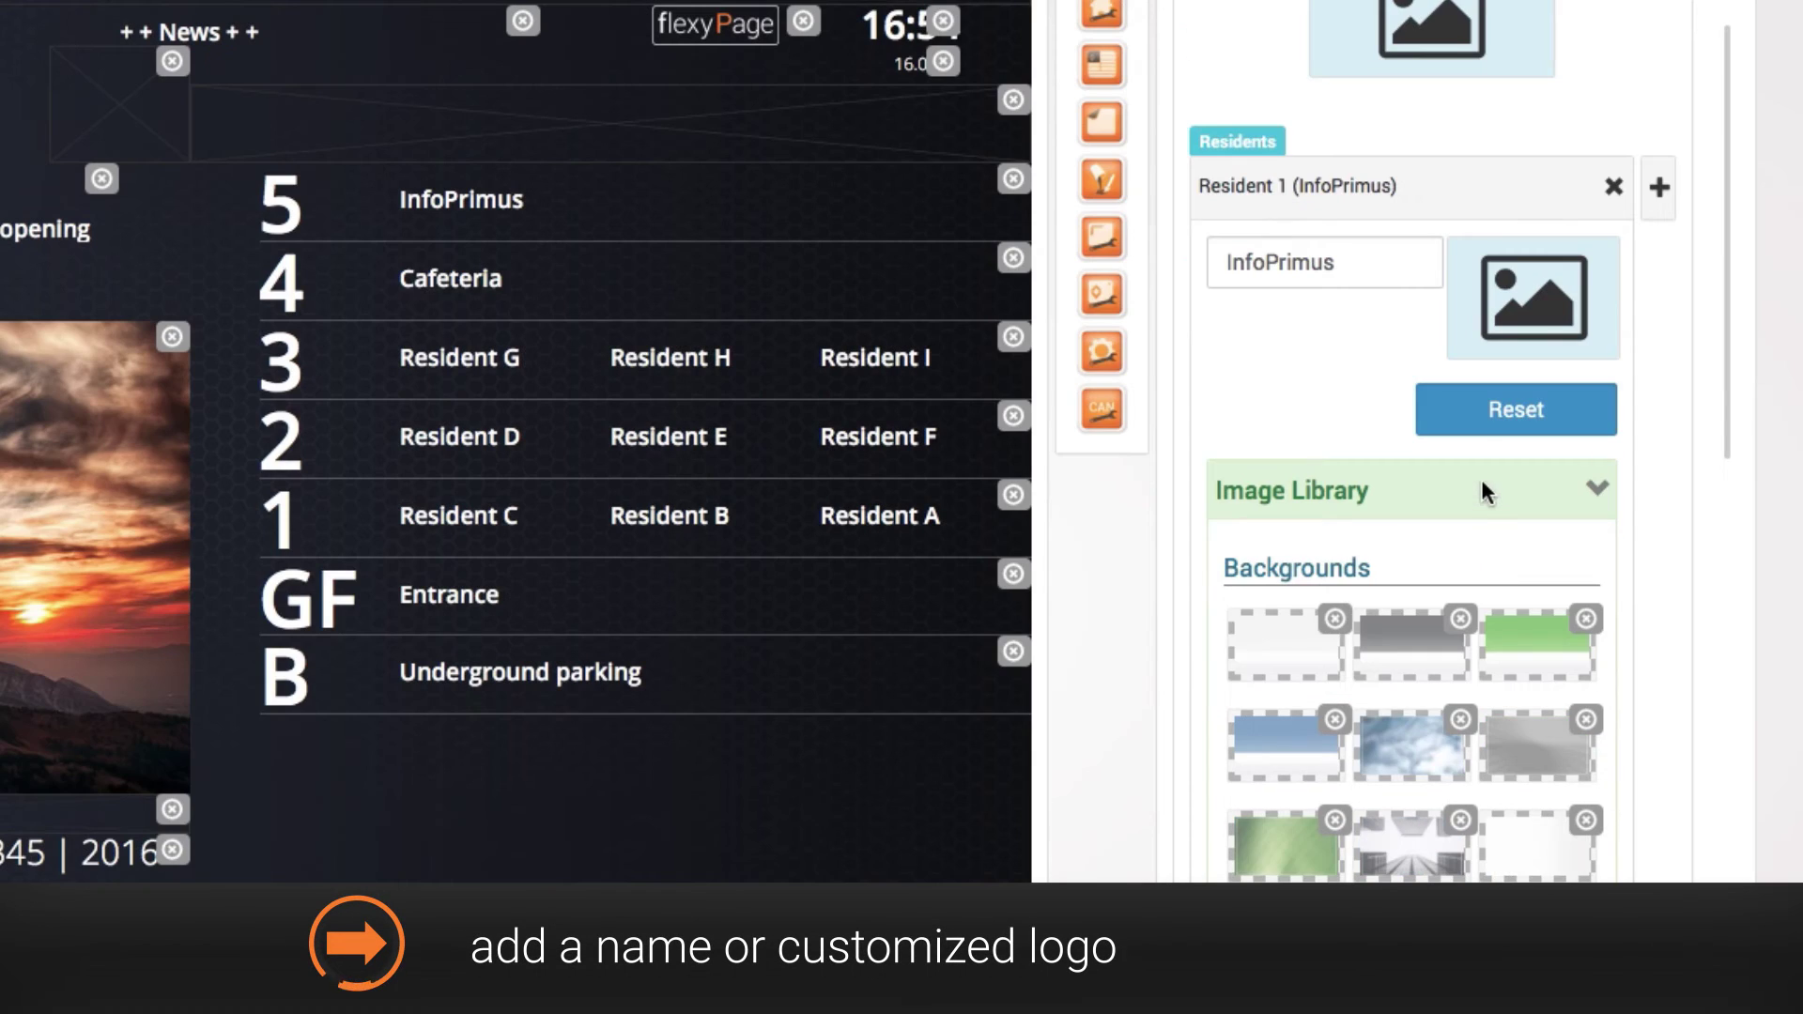
{"action": "left_click", "coordinate": [1486, 492]}
{"action": "left_click", "coordinate": [1435, 732]}
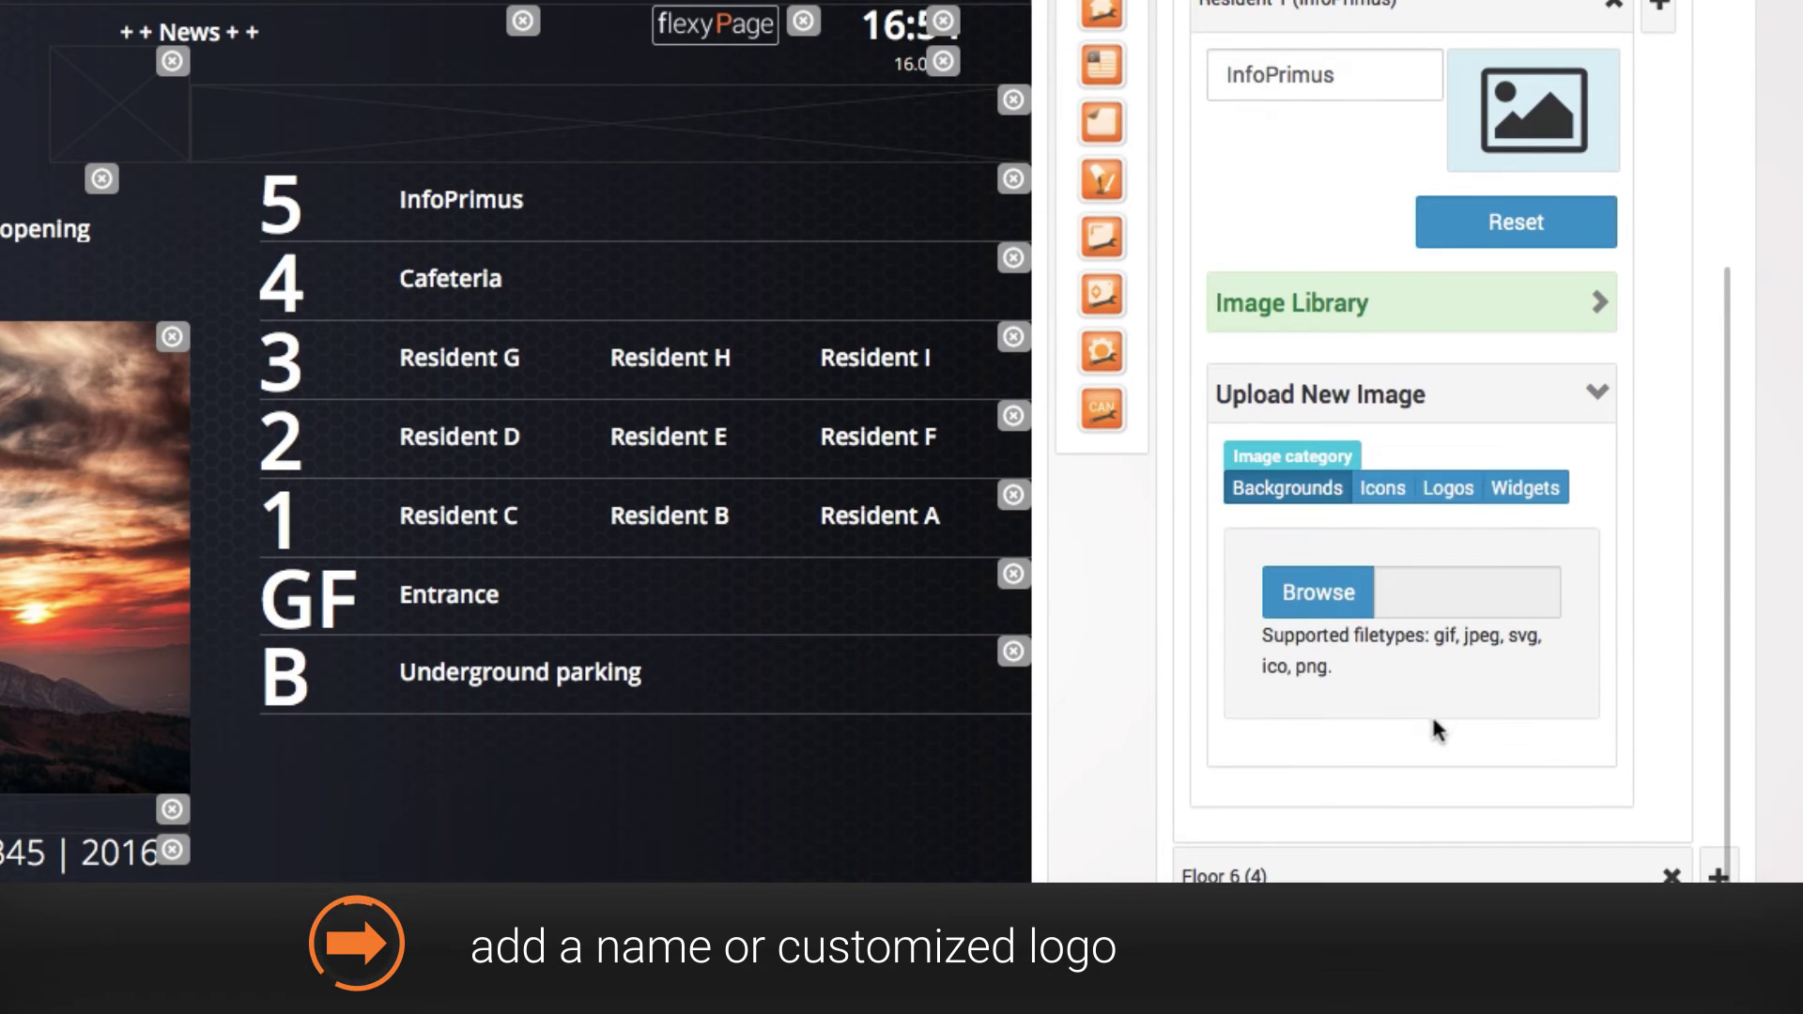
{"action": "left_click", "coordinate": [1447, 487]}
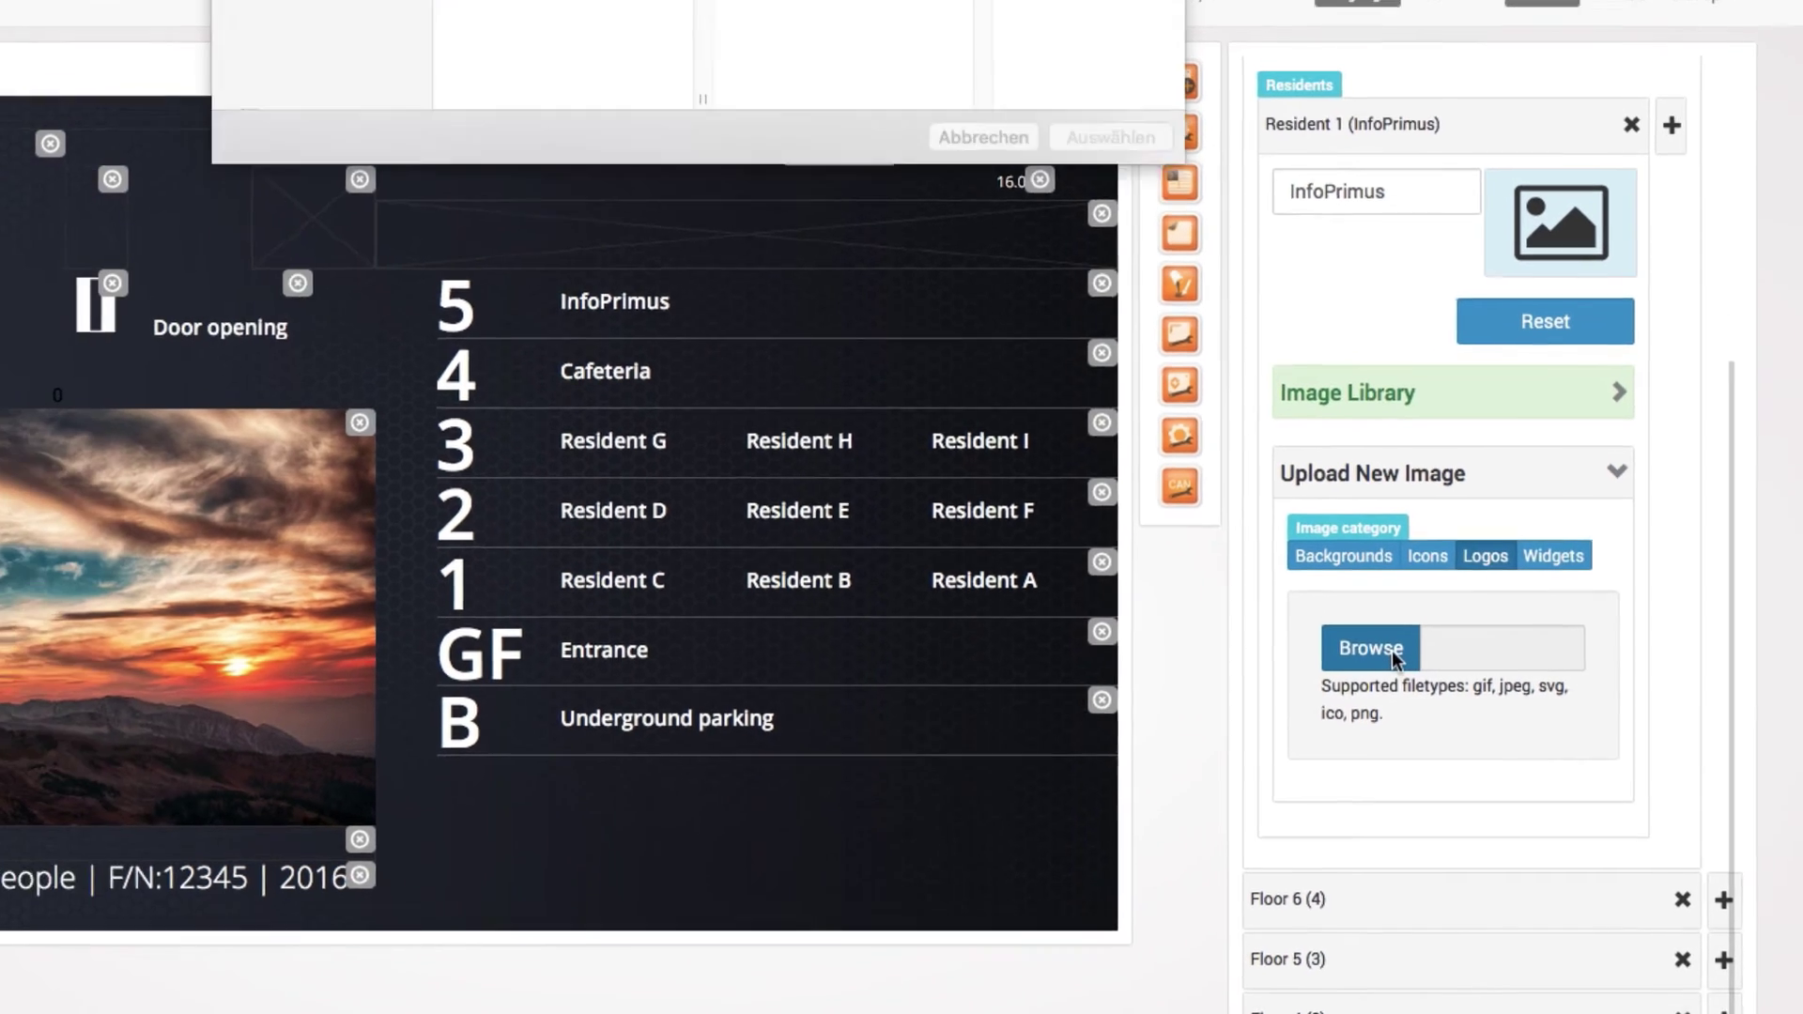
{"action": "left_click", "coordinate": [1345, 609]}
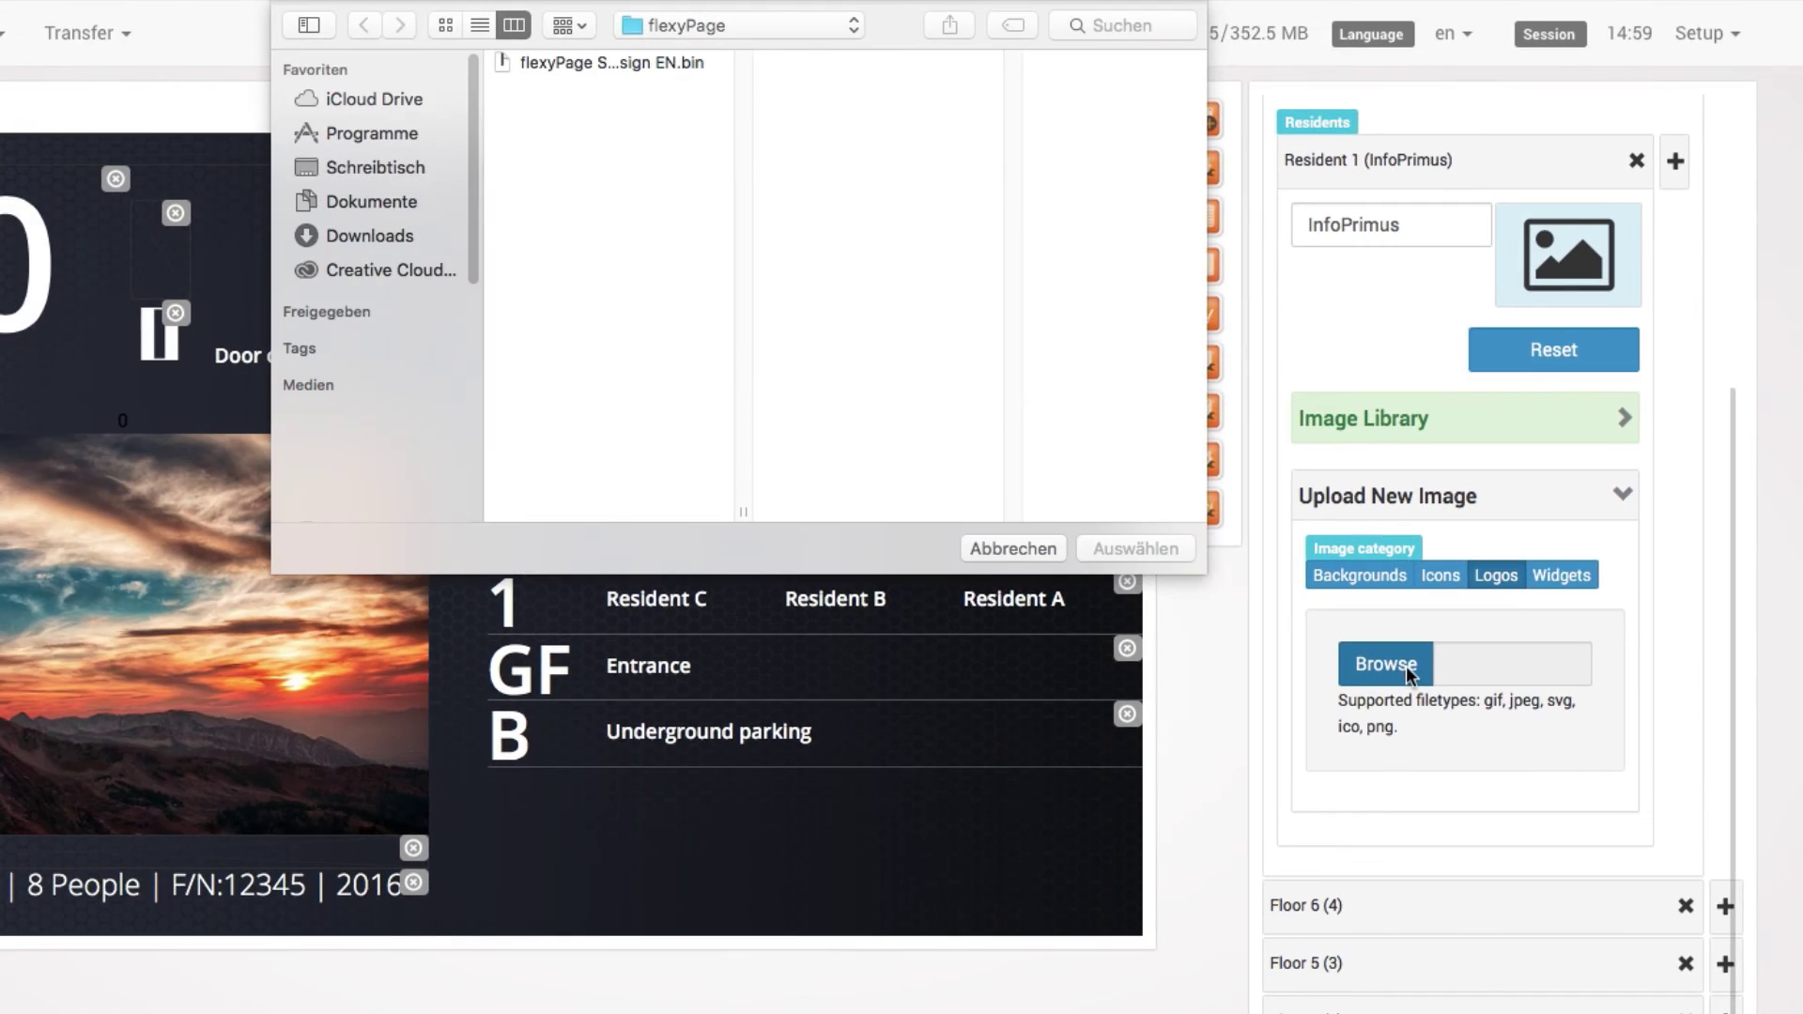
{"action": "left_click", "coordinate": [411, 170]}
{"action": "left_click", "coordinate": [531, 110]}
{"action": "left_click", "coordinate": [841, 87]}
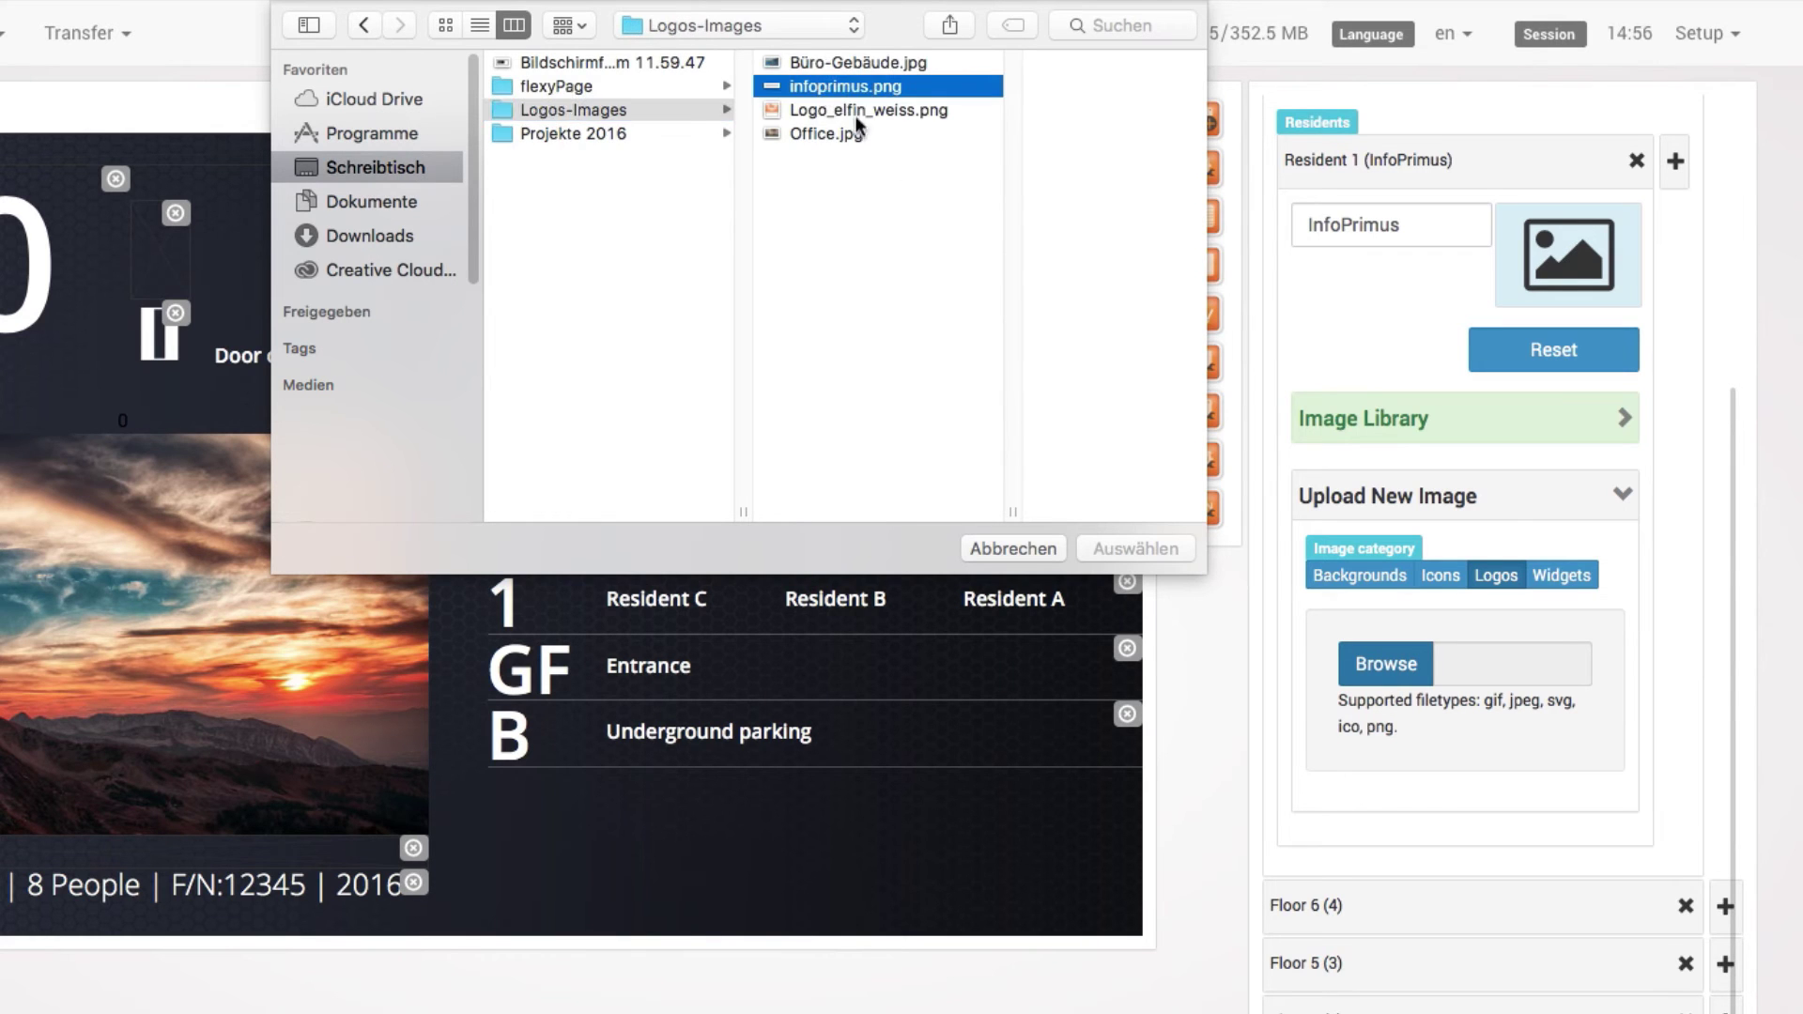
{"action": "left_click", "coordinate": [1168, 551]}
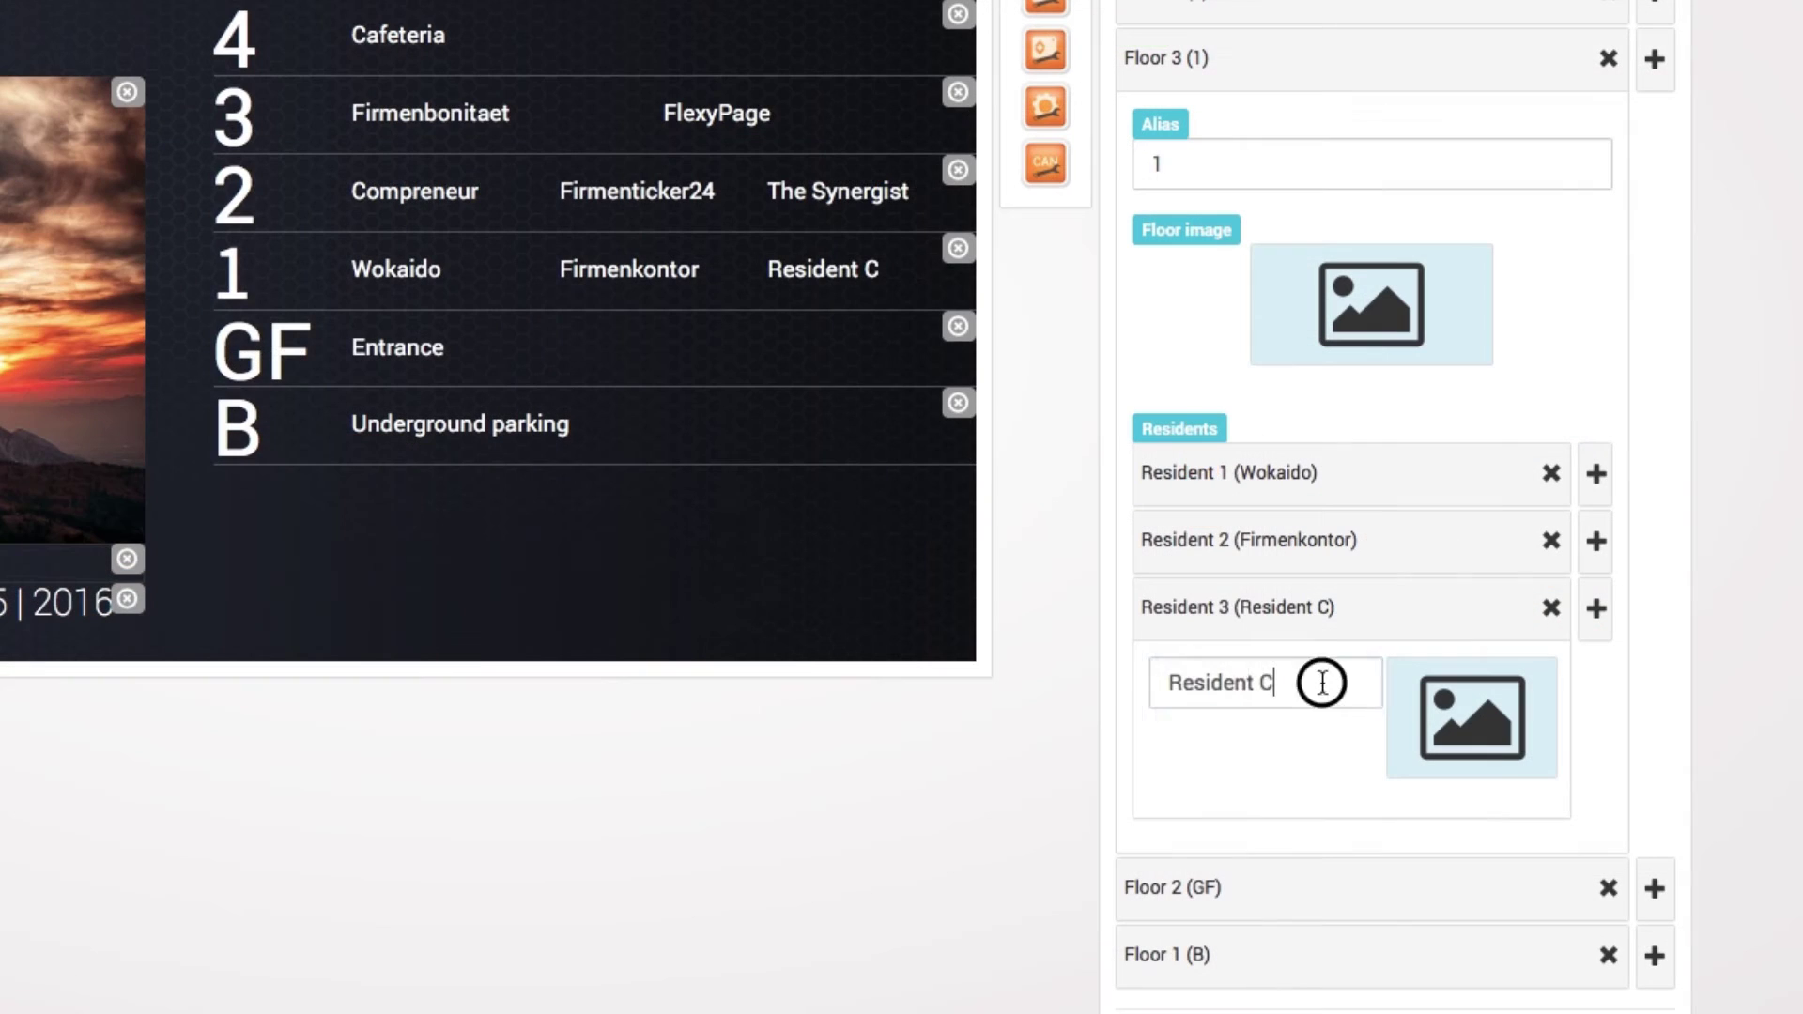
Step: Rename floor 1's Resident C to Mekma and save the project
{"action": "left_click_drag", "start_coordinate": [1320, 683], "coordinate": [1107, 683]}
{"action": "type", "text": "Mekma"}
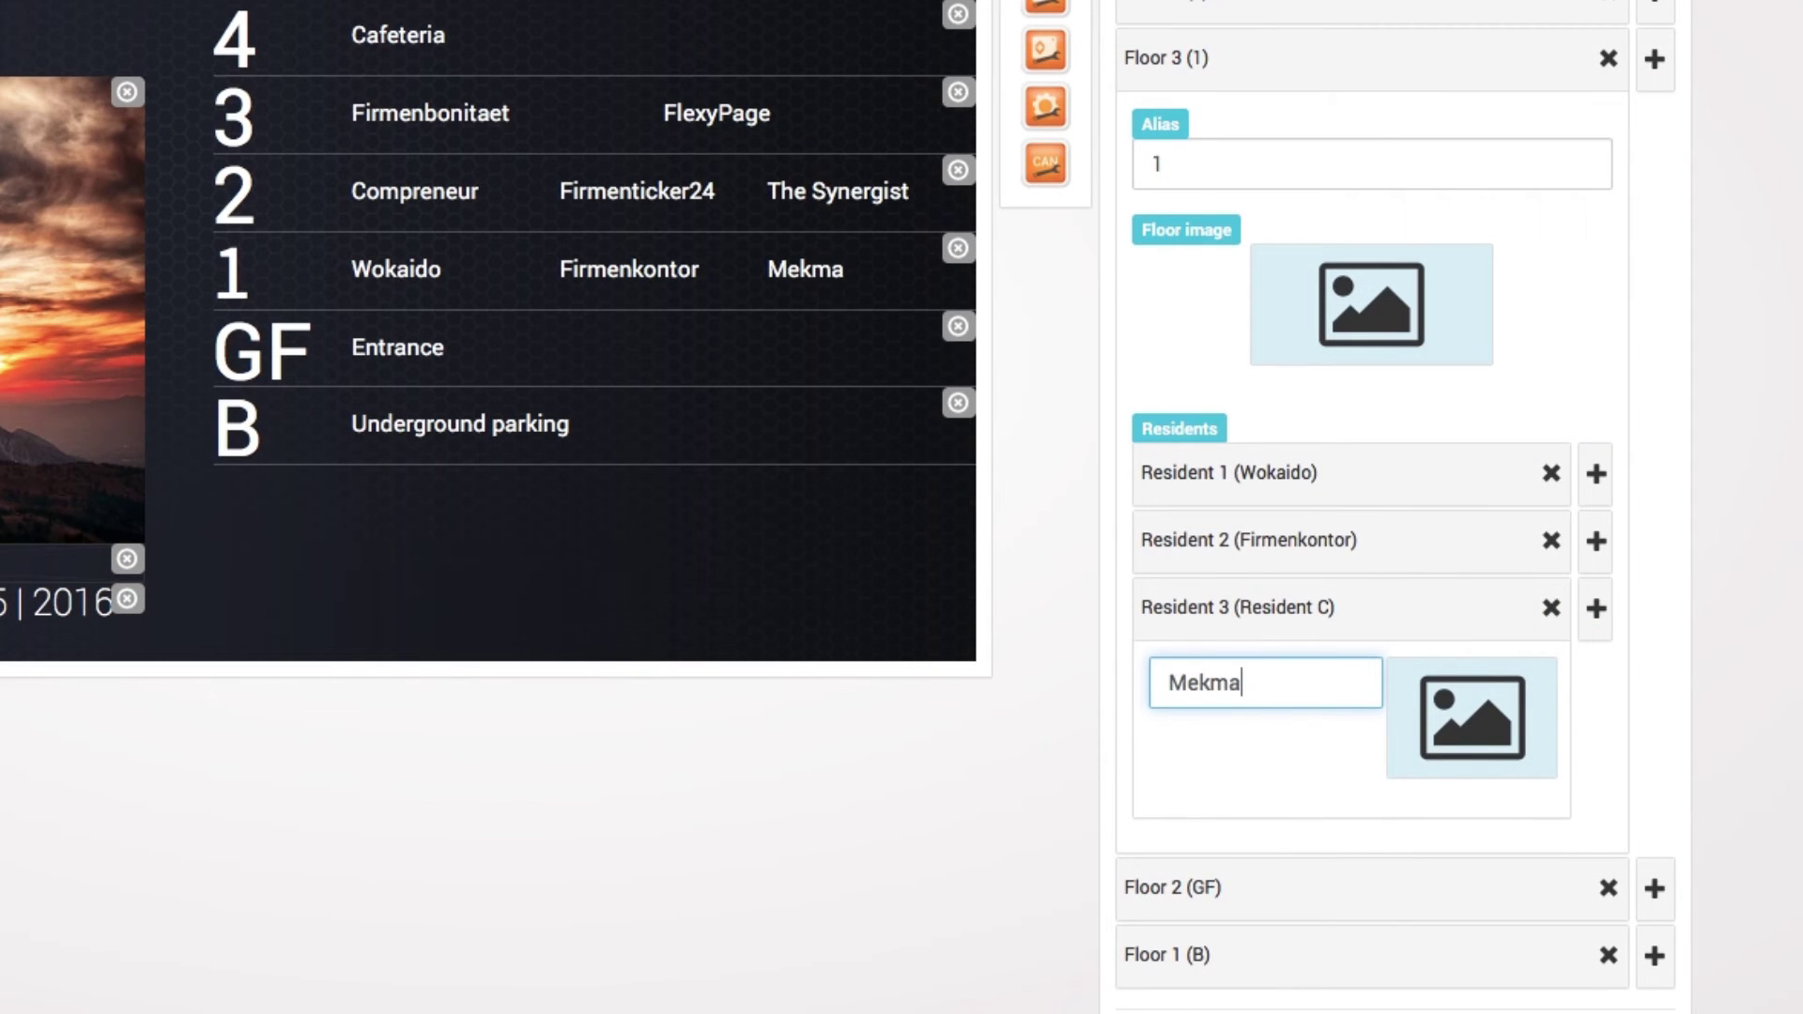
{"action": "left_click", "coordinate": [1252, 720]}
{"action": "scroll", "coordinate": [1287, 638], "scroll_direction": "down", "scroll_amount": 2}
{"action": "left_click", "coordinate": [1449, 934]}
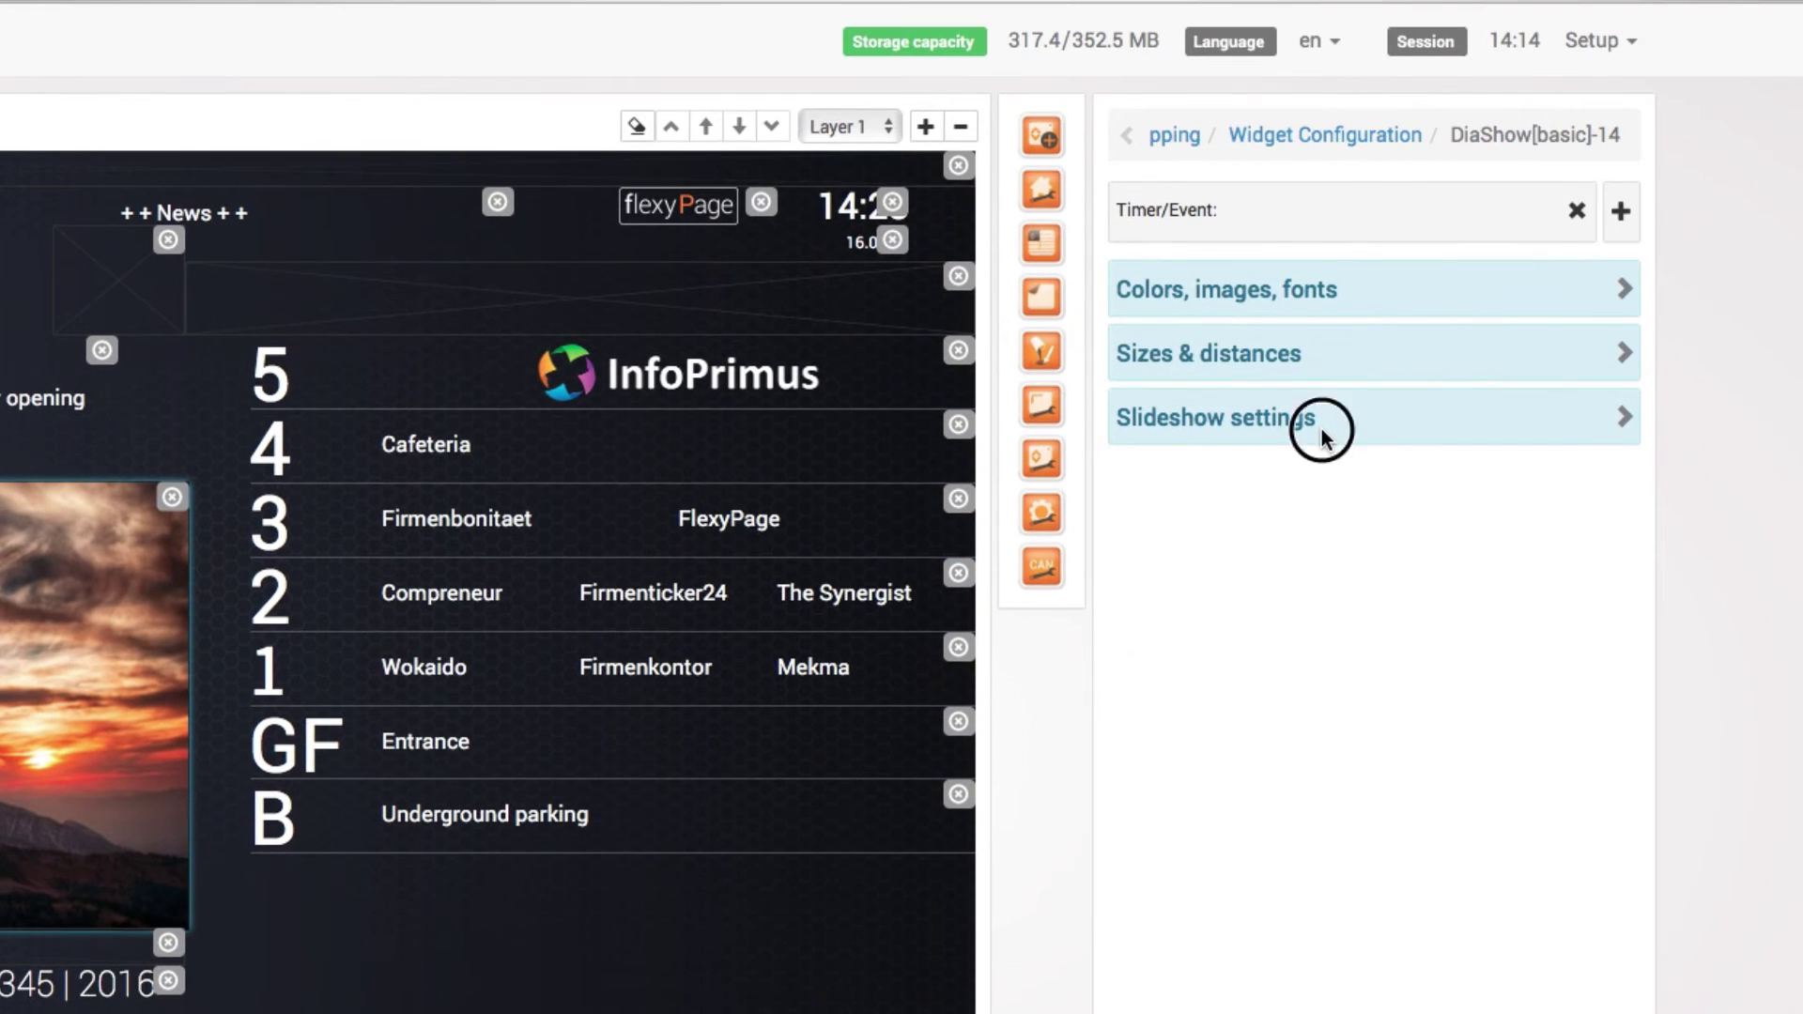
Step: Reset the slideshow's sunset image and add two tablet pictures from the Image Library
{"action": "left_click", "coordinate": [1323, 435]}
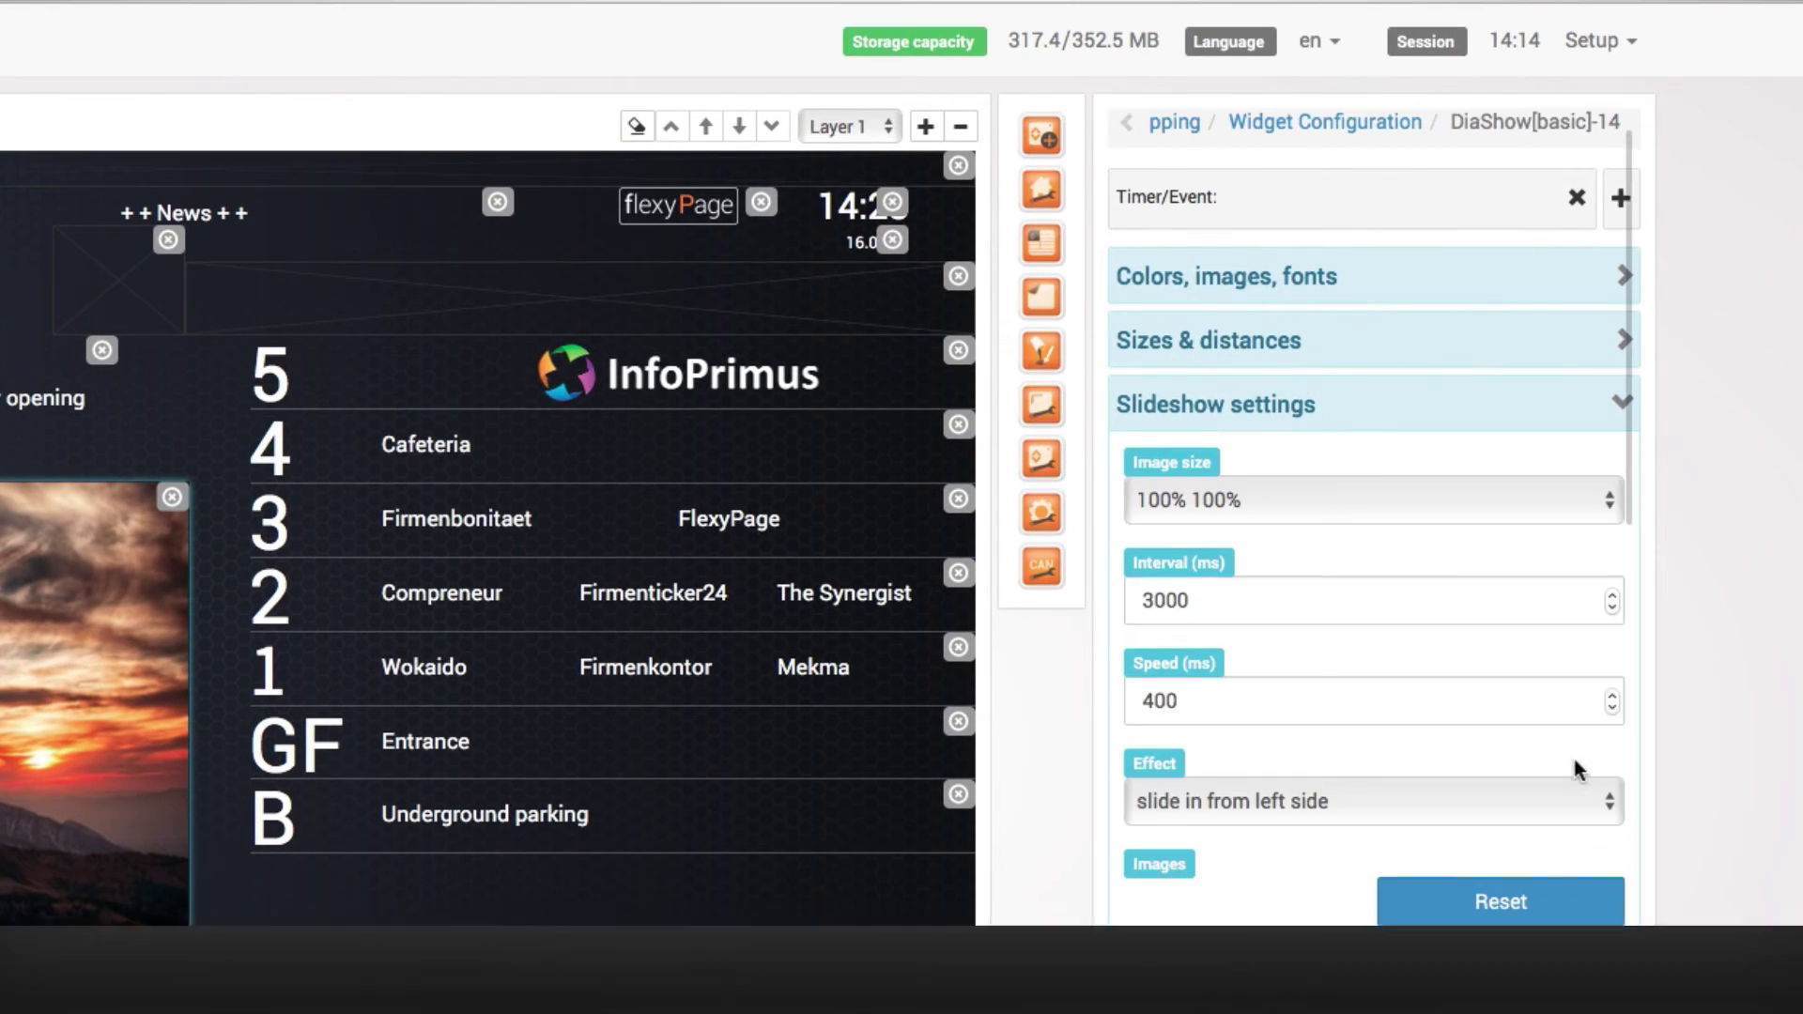
{"action": "scroll", "coordinate": [1569, 764], "scroll_direction": "down", "scroll_amount": 5}
{"action": "left_click", "coordinate": [1522, 467]}
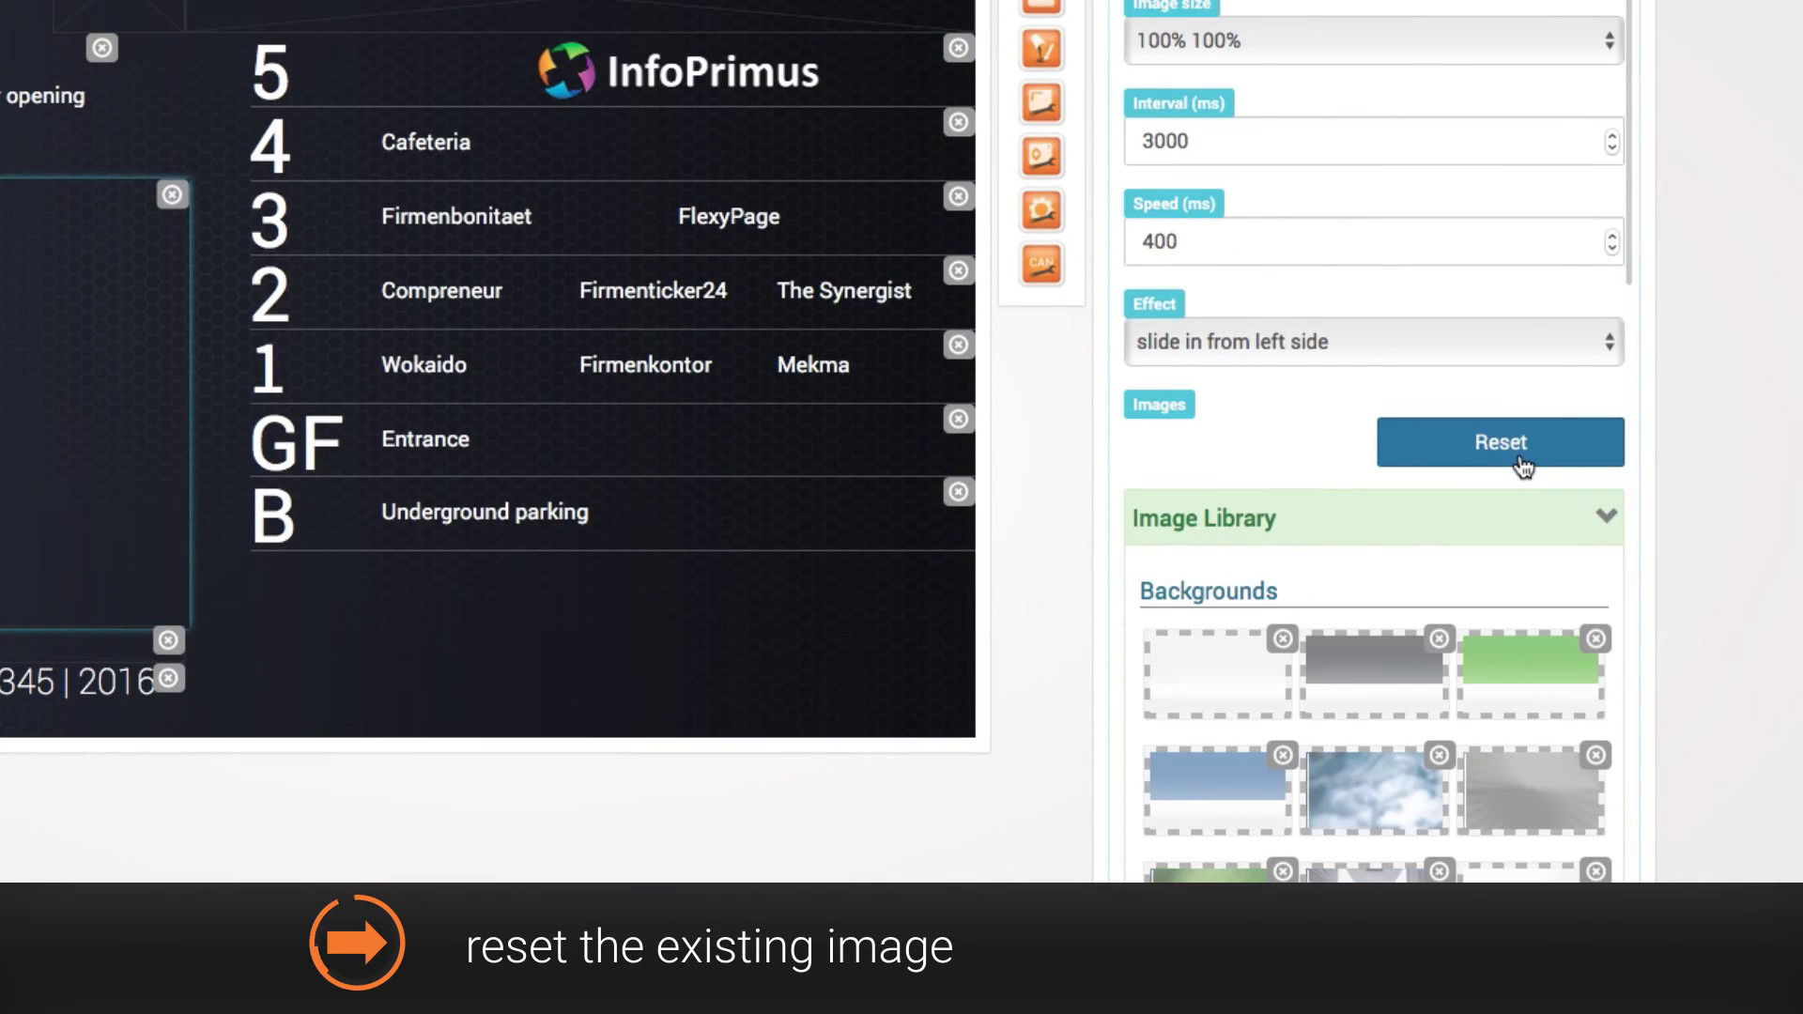
{"action": "scroll", "coordinate": [1477, 447], "scroll_direction": "down", "scroll_amount": 7}
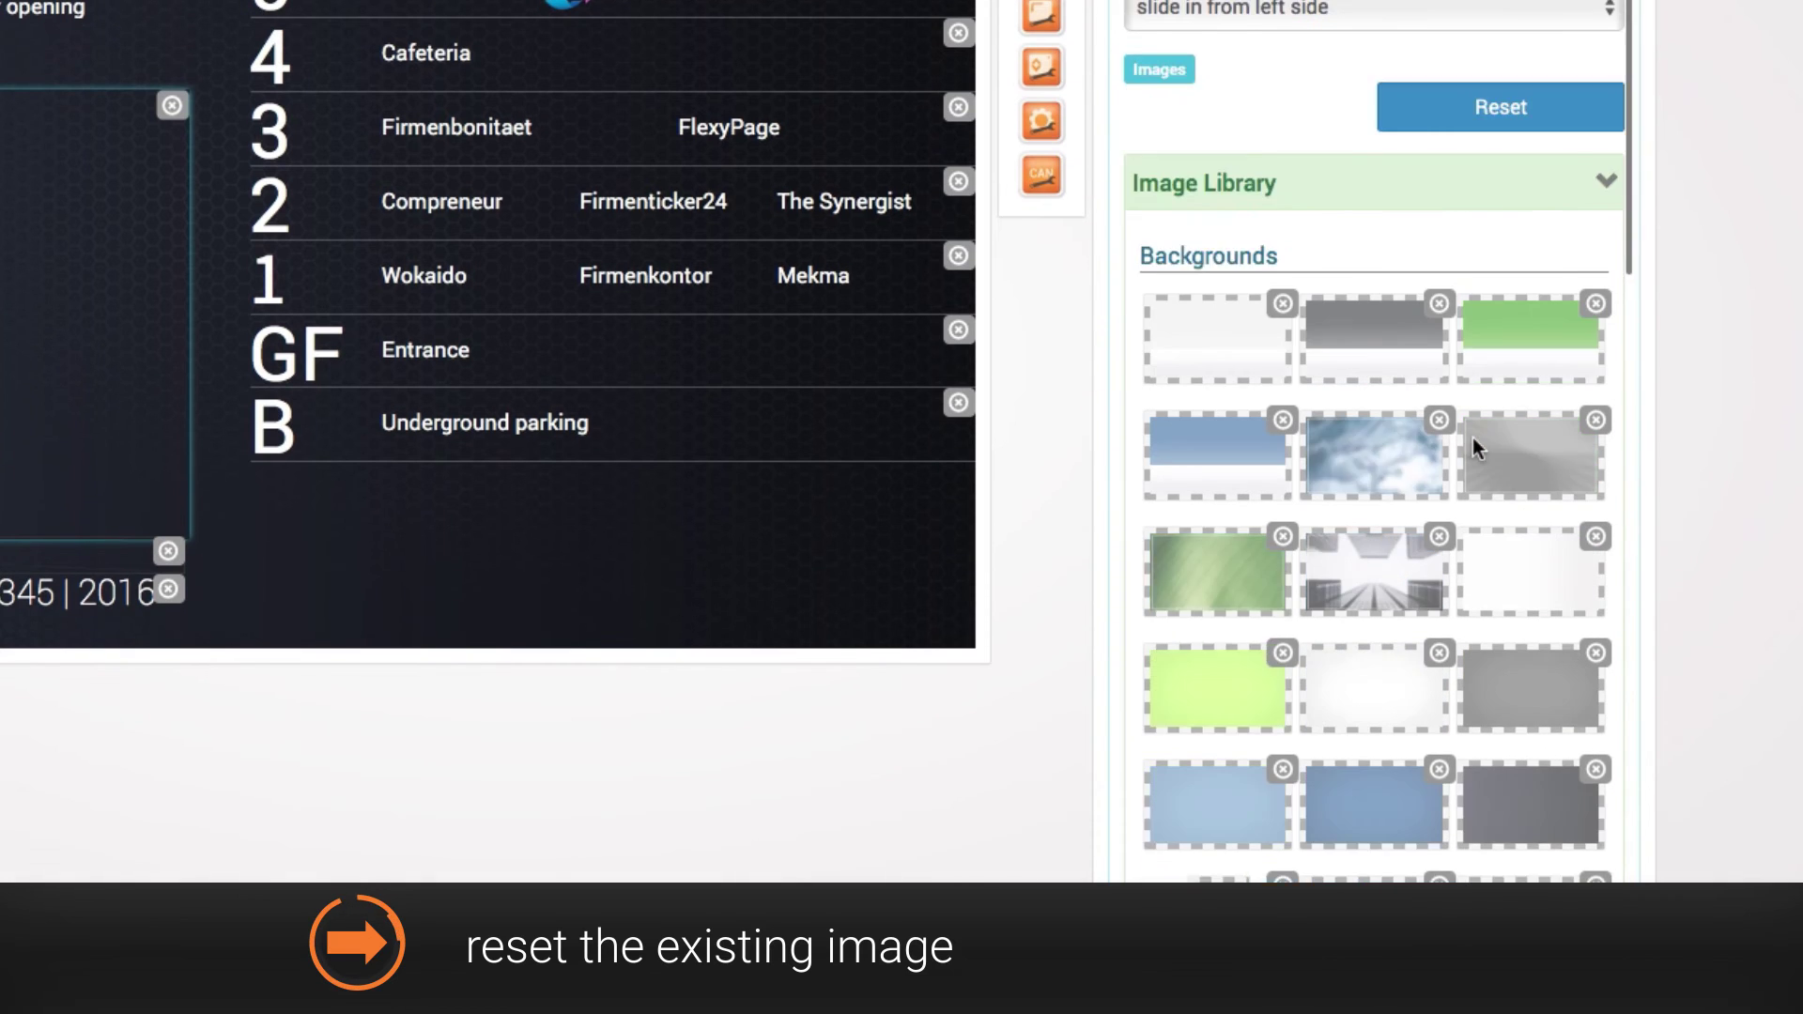
{"action": "scroll", "coordinate": [1474, 460], "scroll_direction": "down", "scroll_amount": 1}
{"action": "left_click", "coordinate": [1531, 504]}
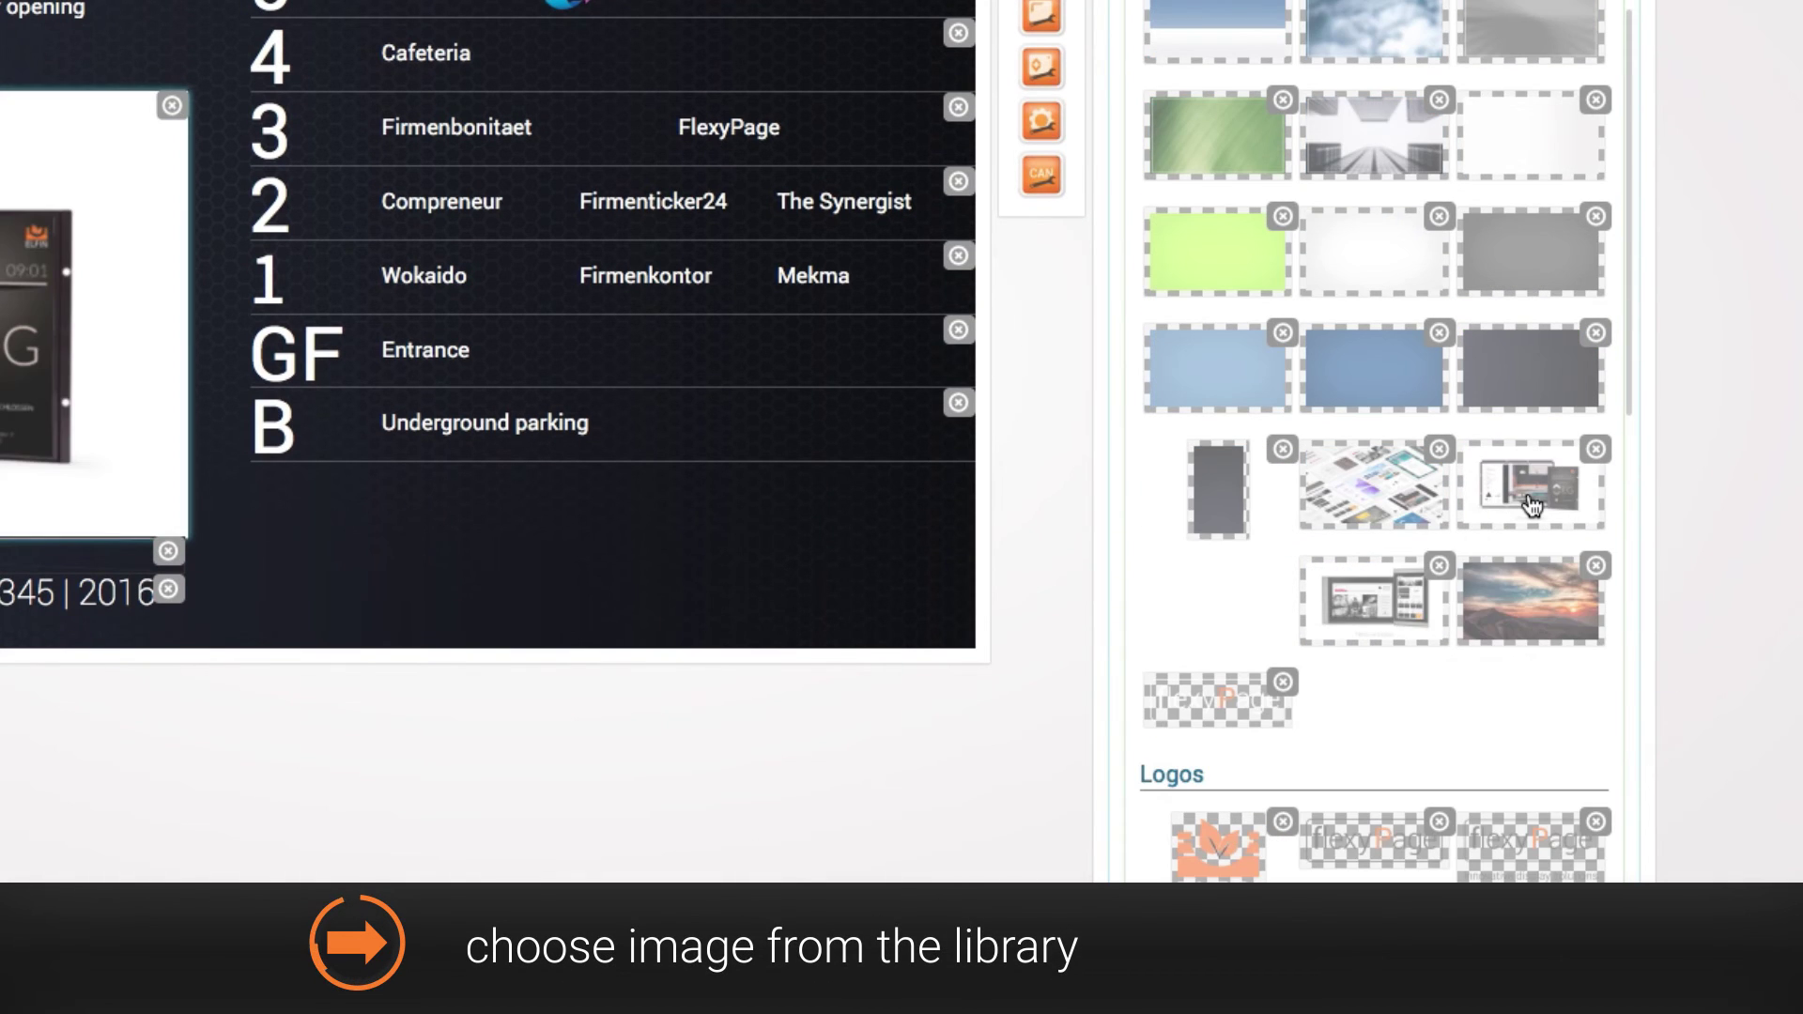
{"action": "left_click", "coordinate": [1389, 698]}
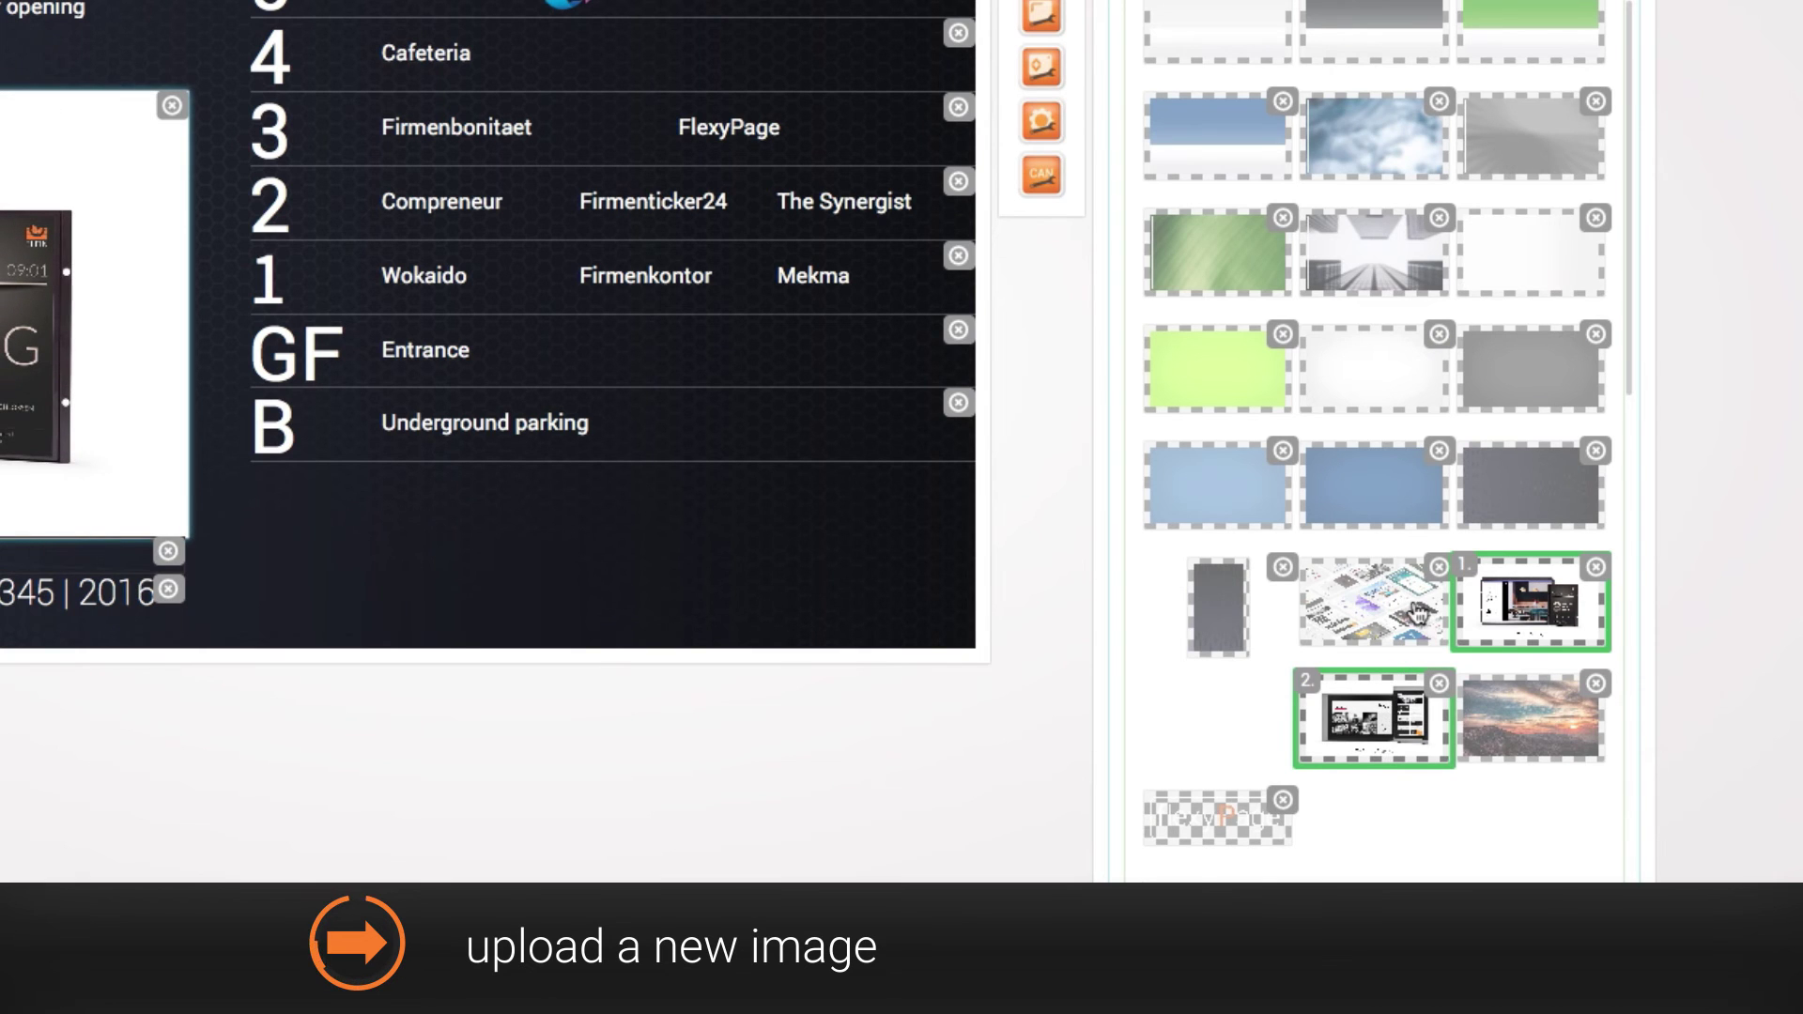
Step: Upload Büro-Gebäude.jpg as a third slideshow picture
{"action": "scroll", "coordinate": [1416, 620], "scroll_direction": "down", "scroll_amount": 1}
{"action": "scroll", "coordinate": [1414, 646], "scroll_direction": "down", "scroll_amount": 15}
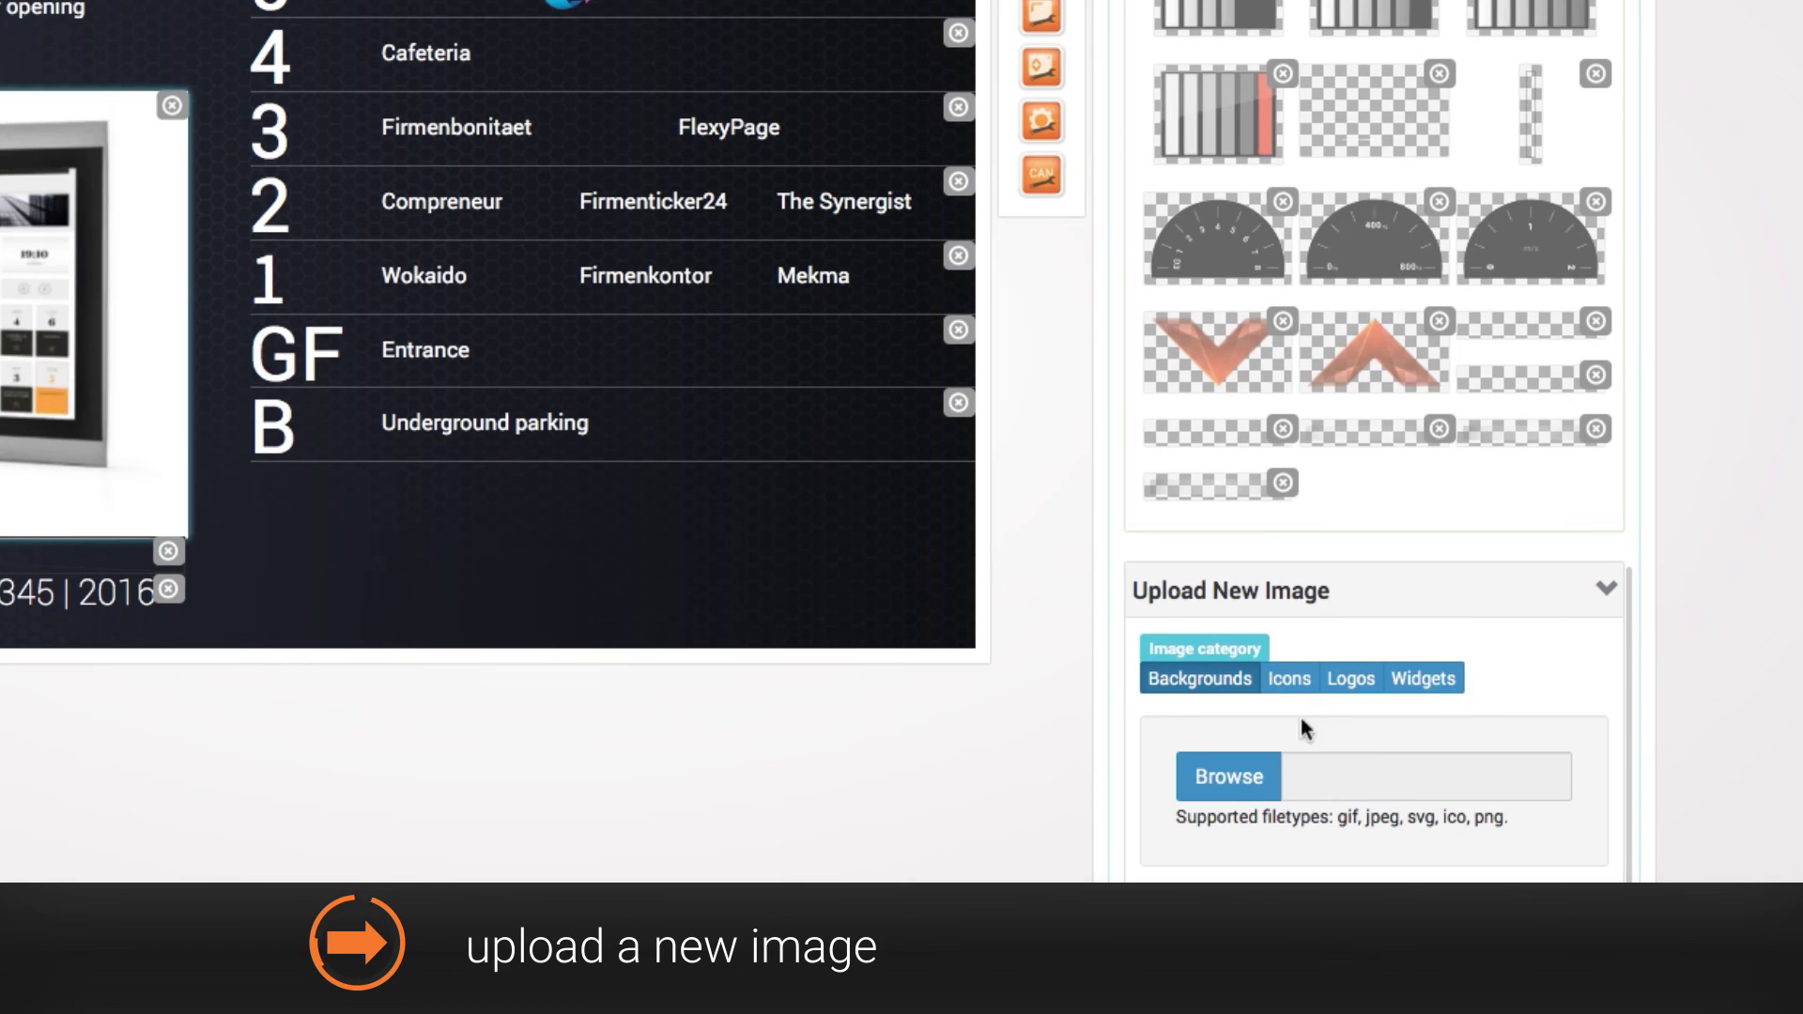
{"action": "left_click", "coordinate": [1264, 777]}
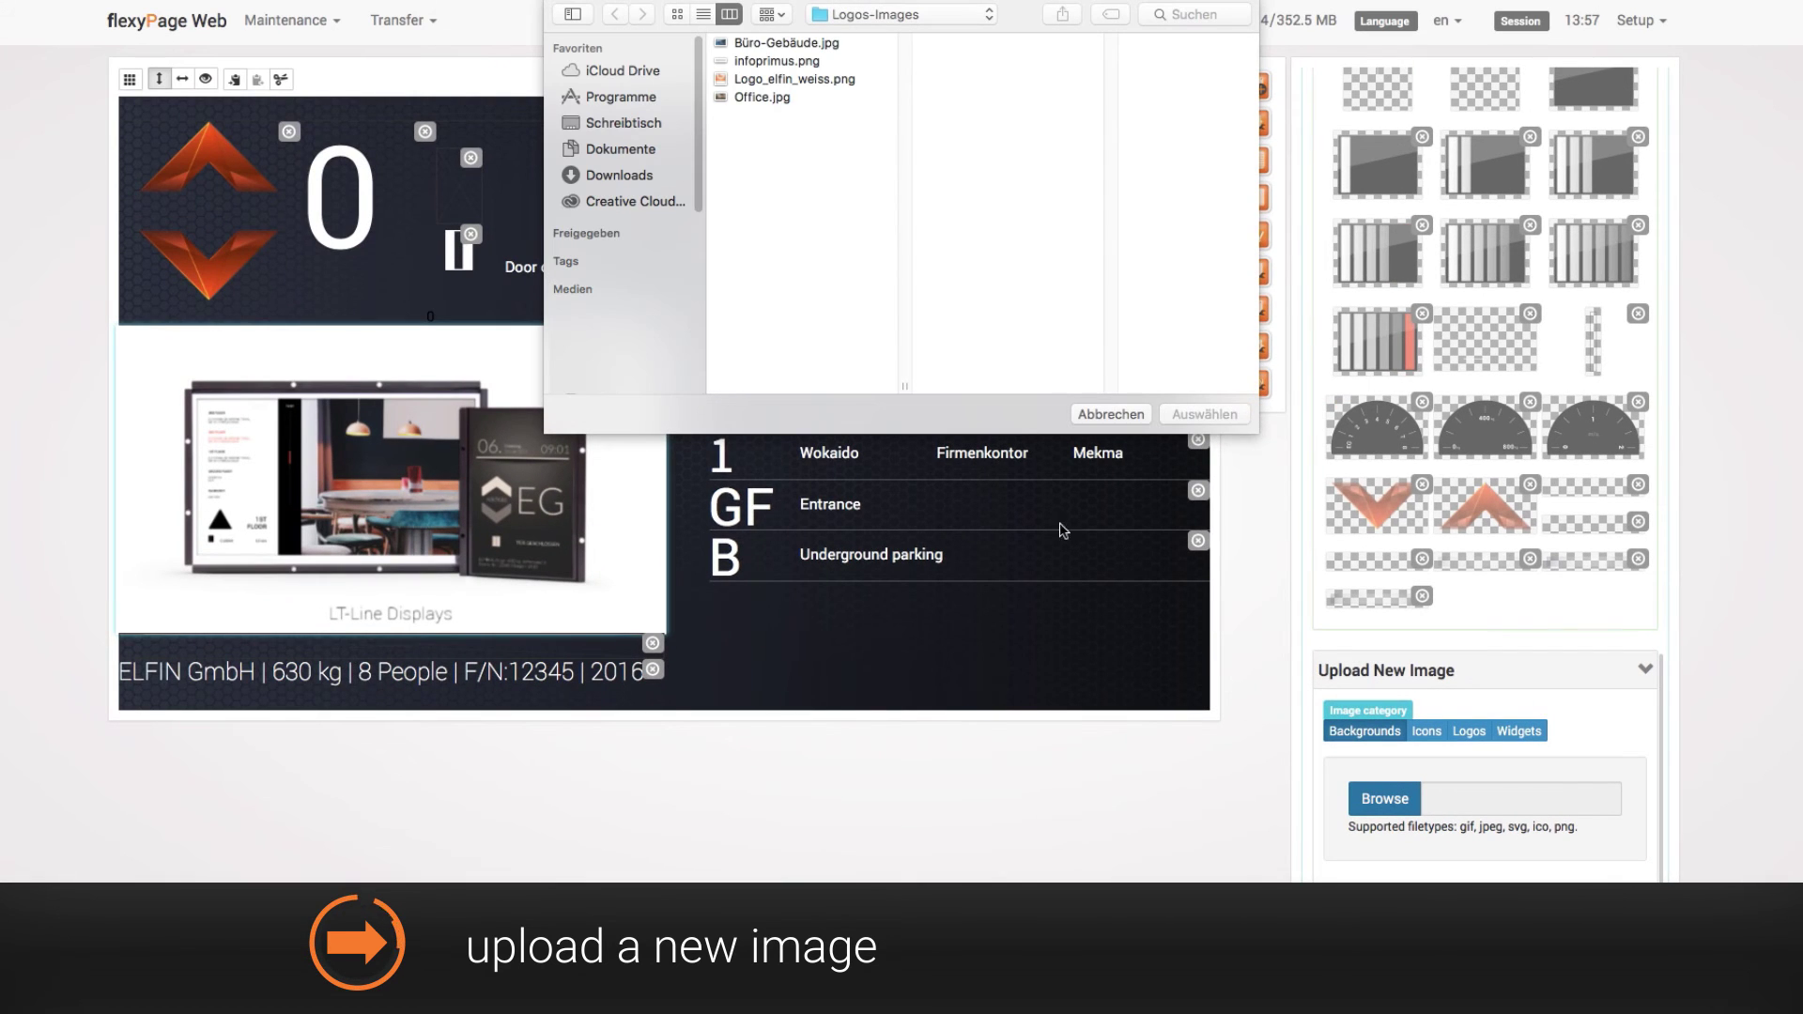
{"action": "left_click", "coordinate": [786, 42]}
{"action": "left_click", "coordinate": [1205, 414]}
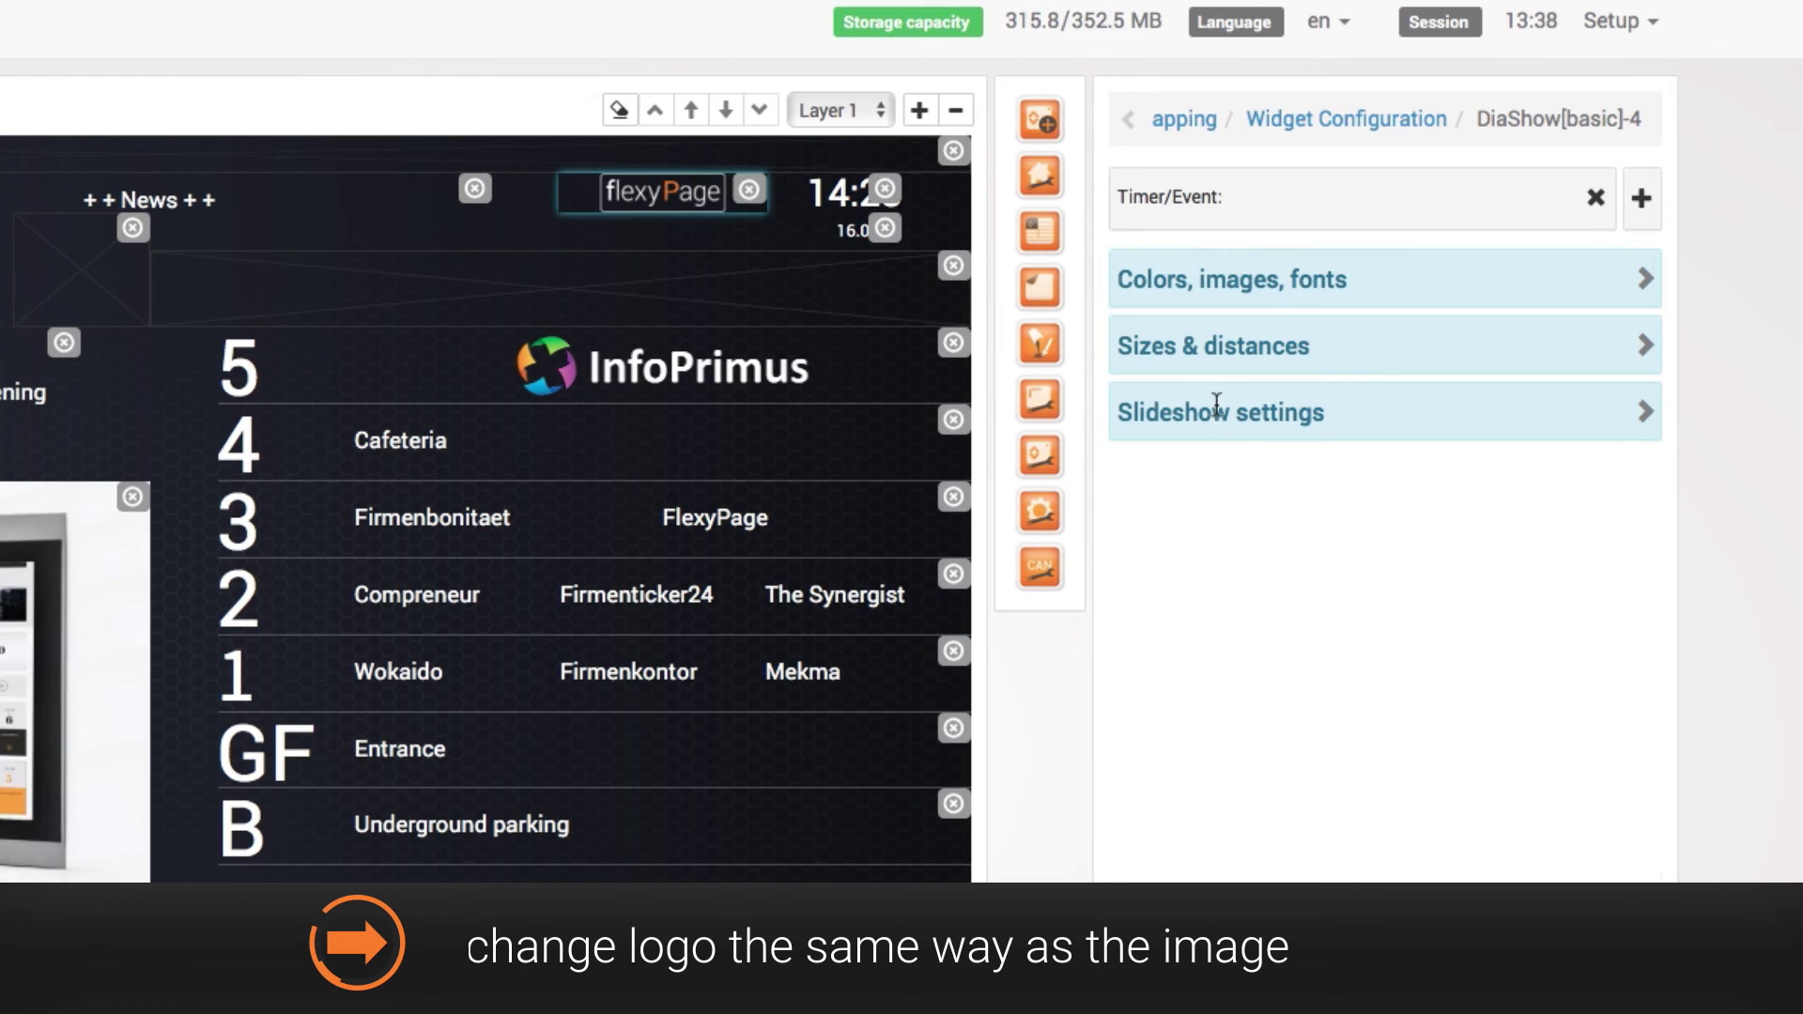
Step: Clear the flexyPage logo from the top logo slideshow
{"action": "left_click", "coordinate": [1368, 447]}
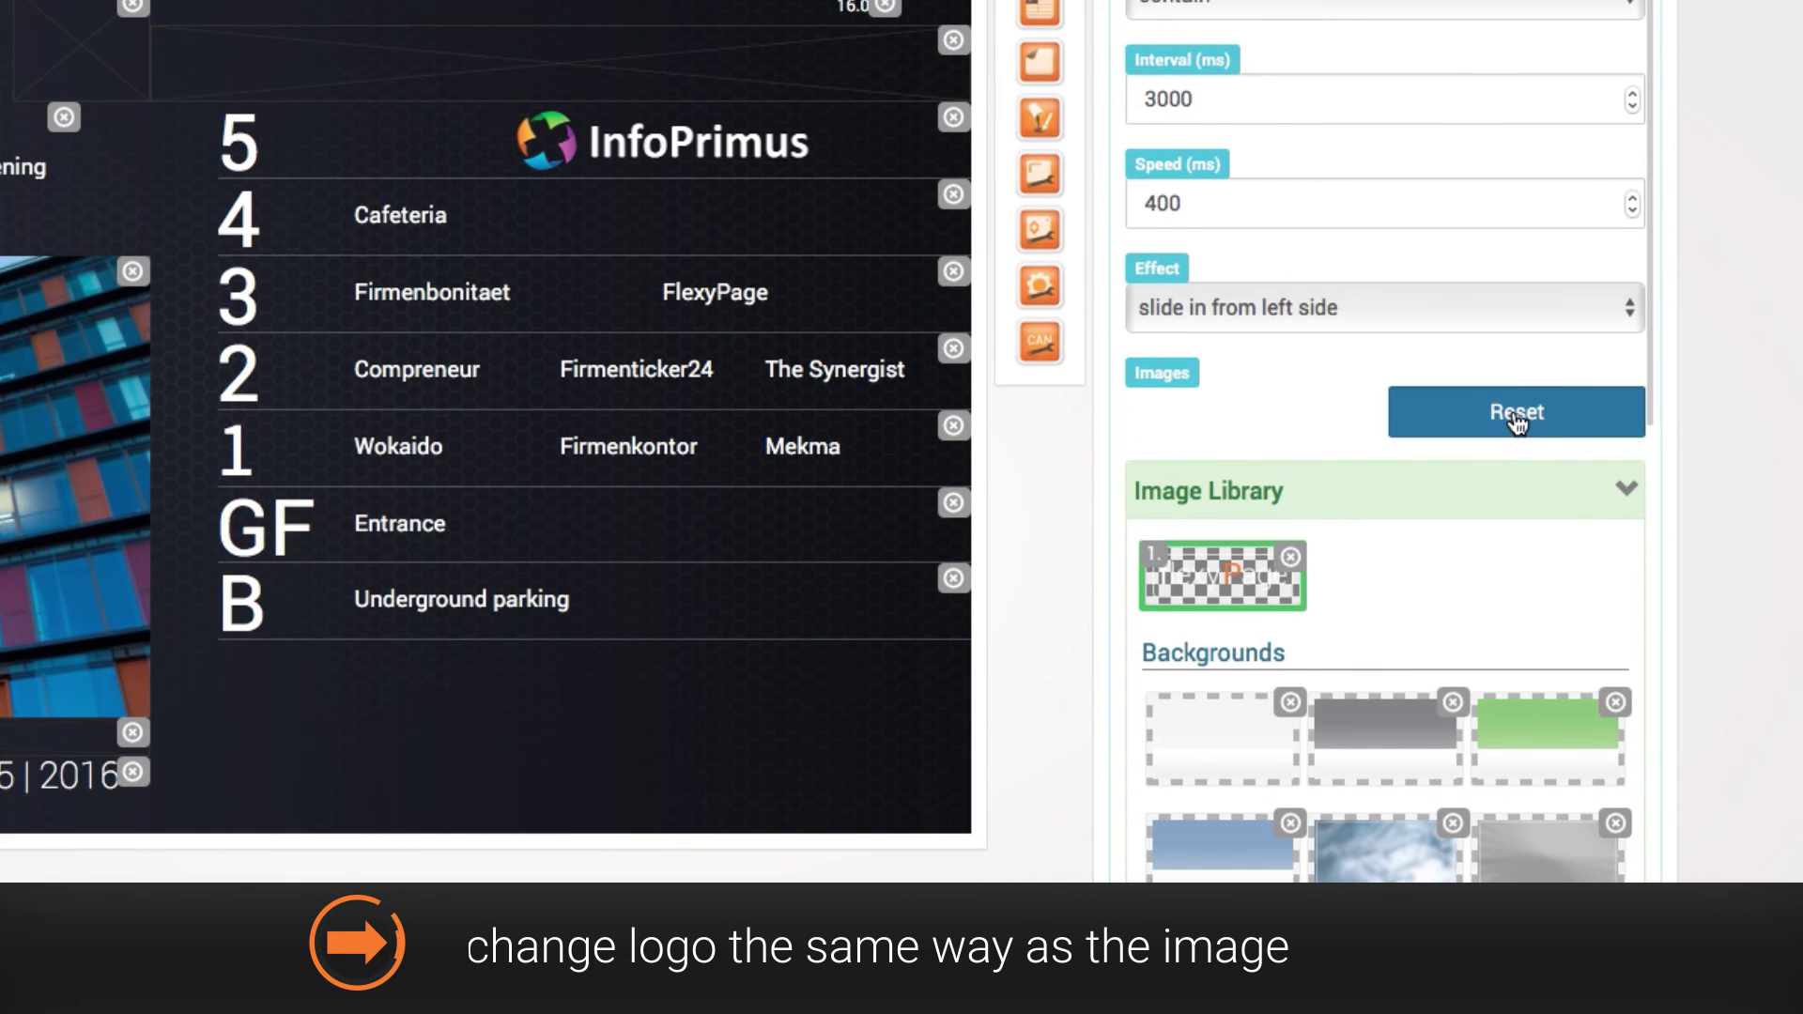
{"action": "left_click", "coordinate": [1517, 420]}
{"action": "left_click", "coordinate": [1515, 488]}
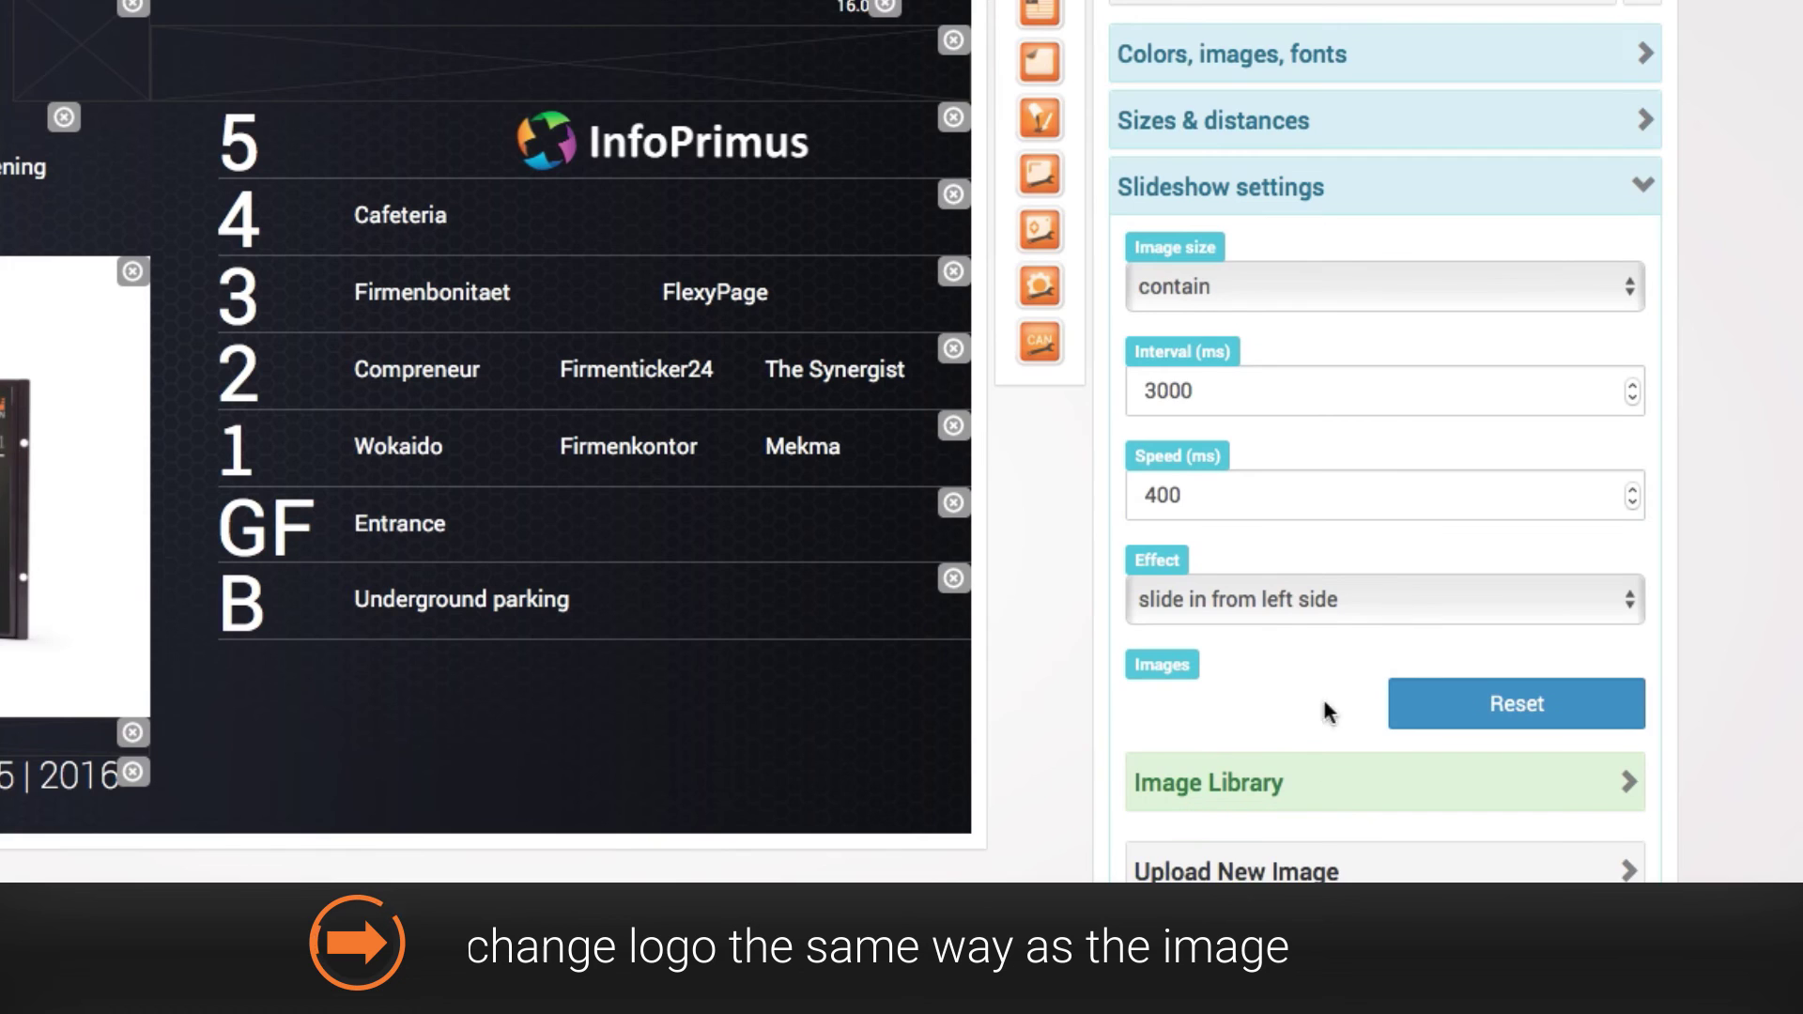
Step: Upload Logo_elfin_weiss.png under Logos and drag its box larger
{"action": "left_click", "coordinate": [1341, 874]}
{"action": "scroll", "coordinate": [1341, 883], "scroll_direction": "down", "scroll_amount": 1}
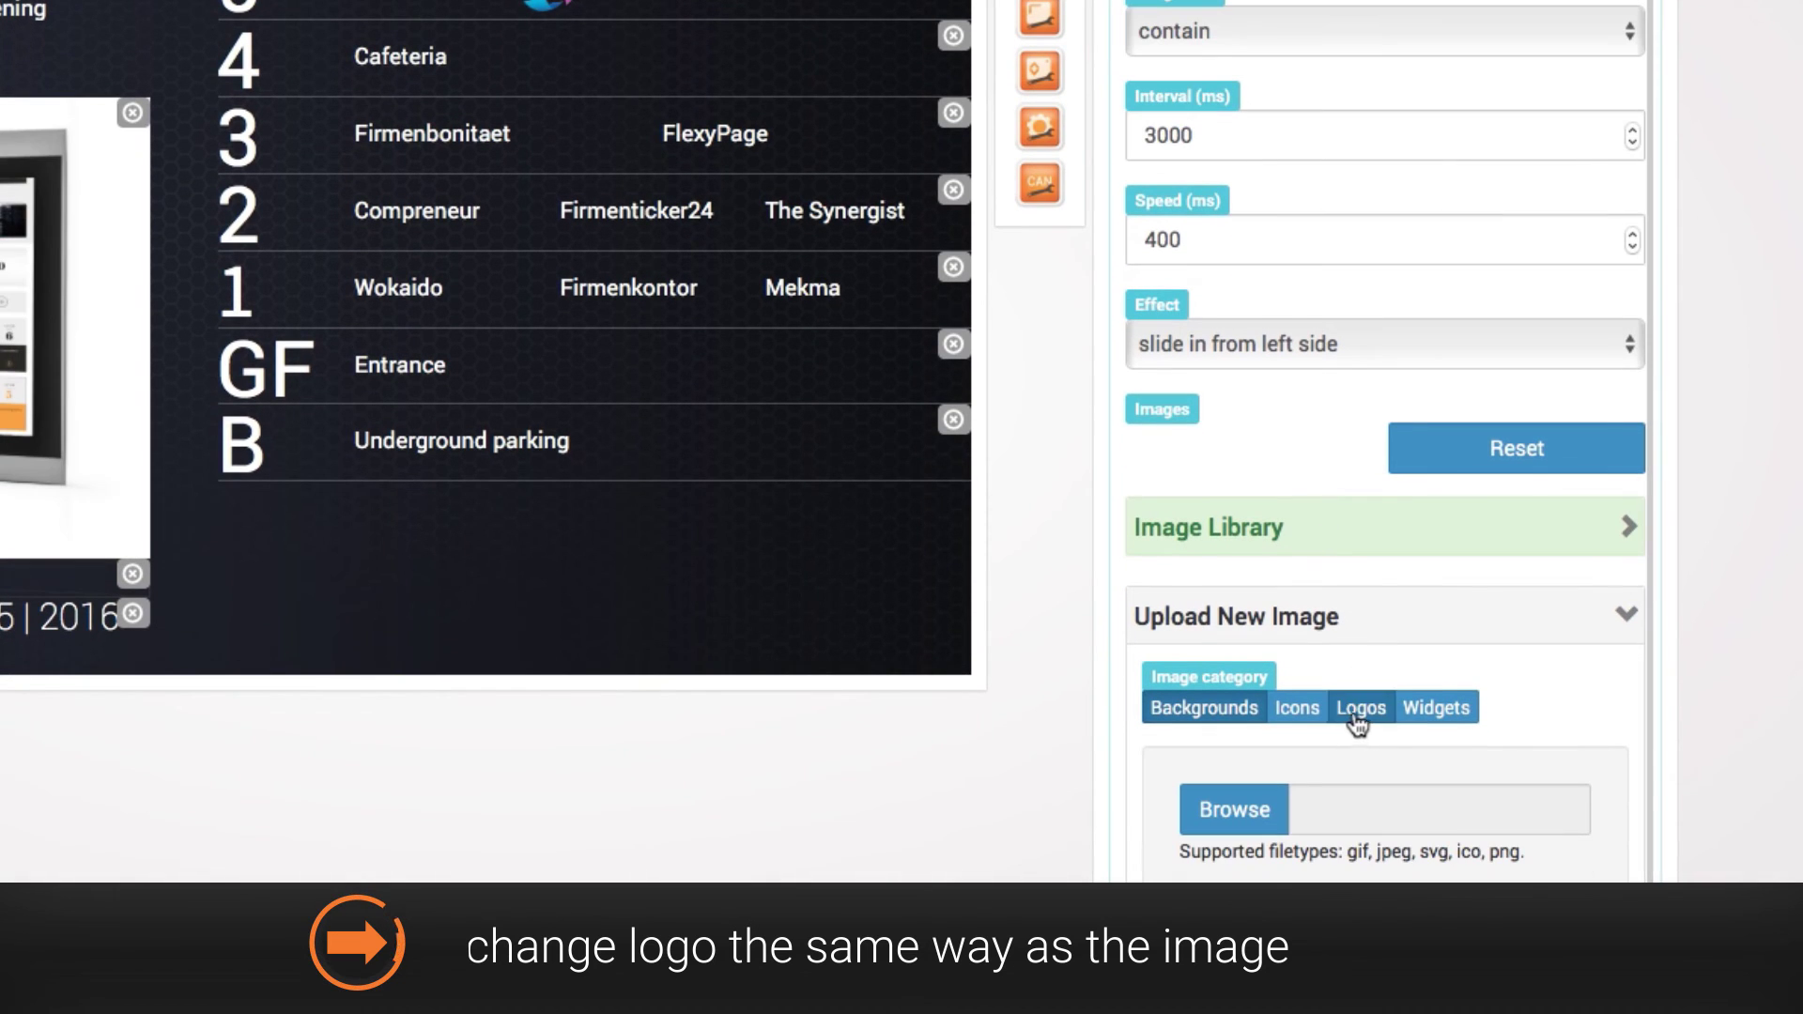
{"action": "left_click", "coordinate": [1358, 719]}
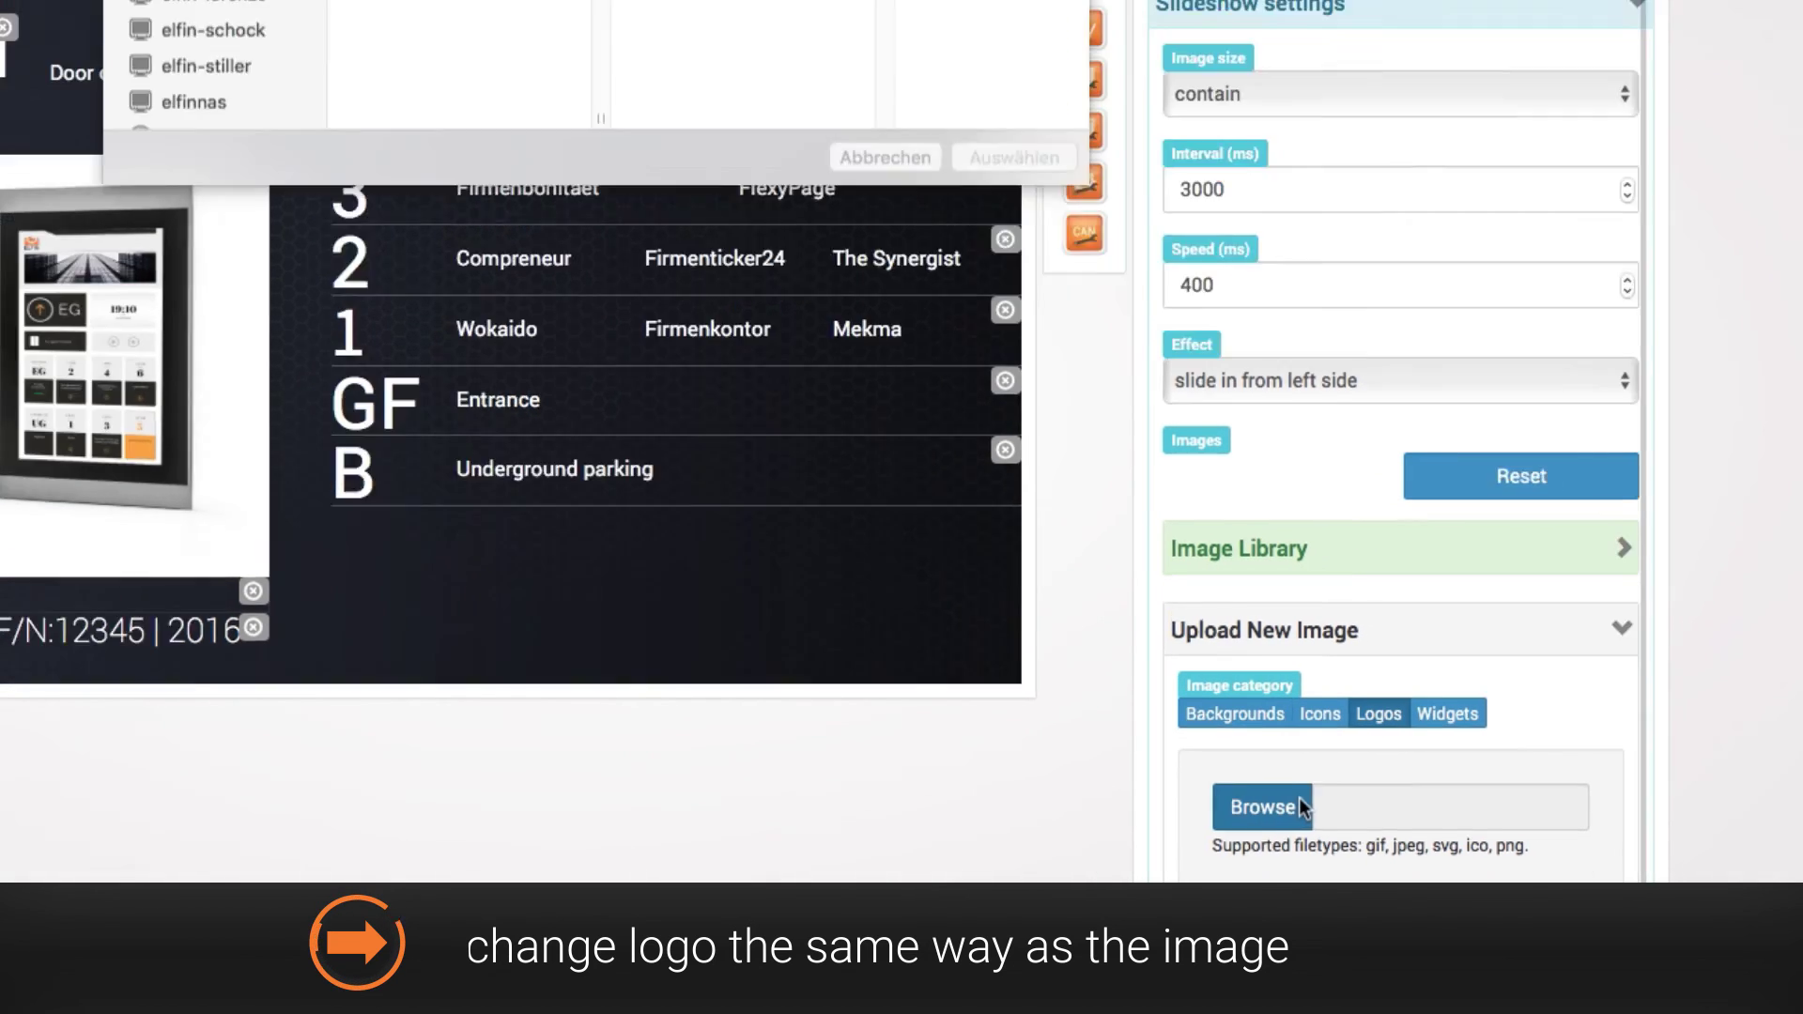
{"action": "left_click", "coordinate": [1280, 809]}
{"action": "left_click", "coordinate": [766, 79]}
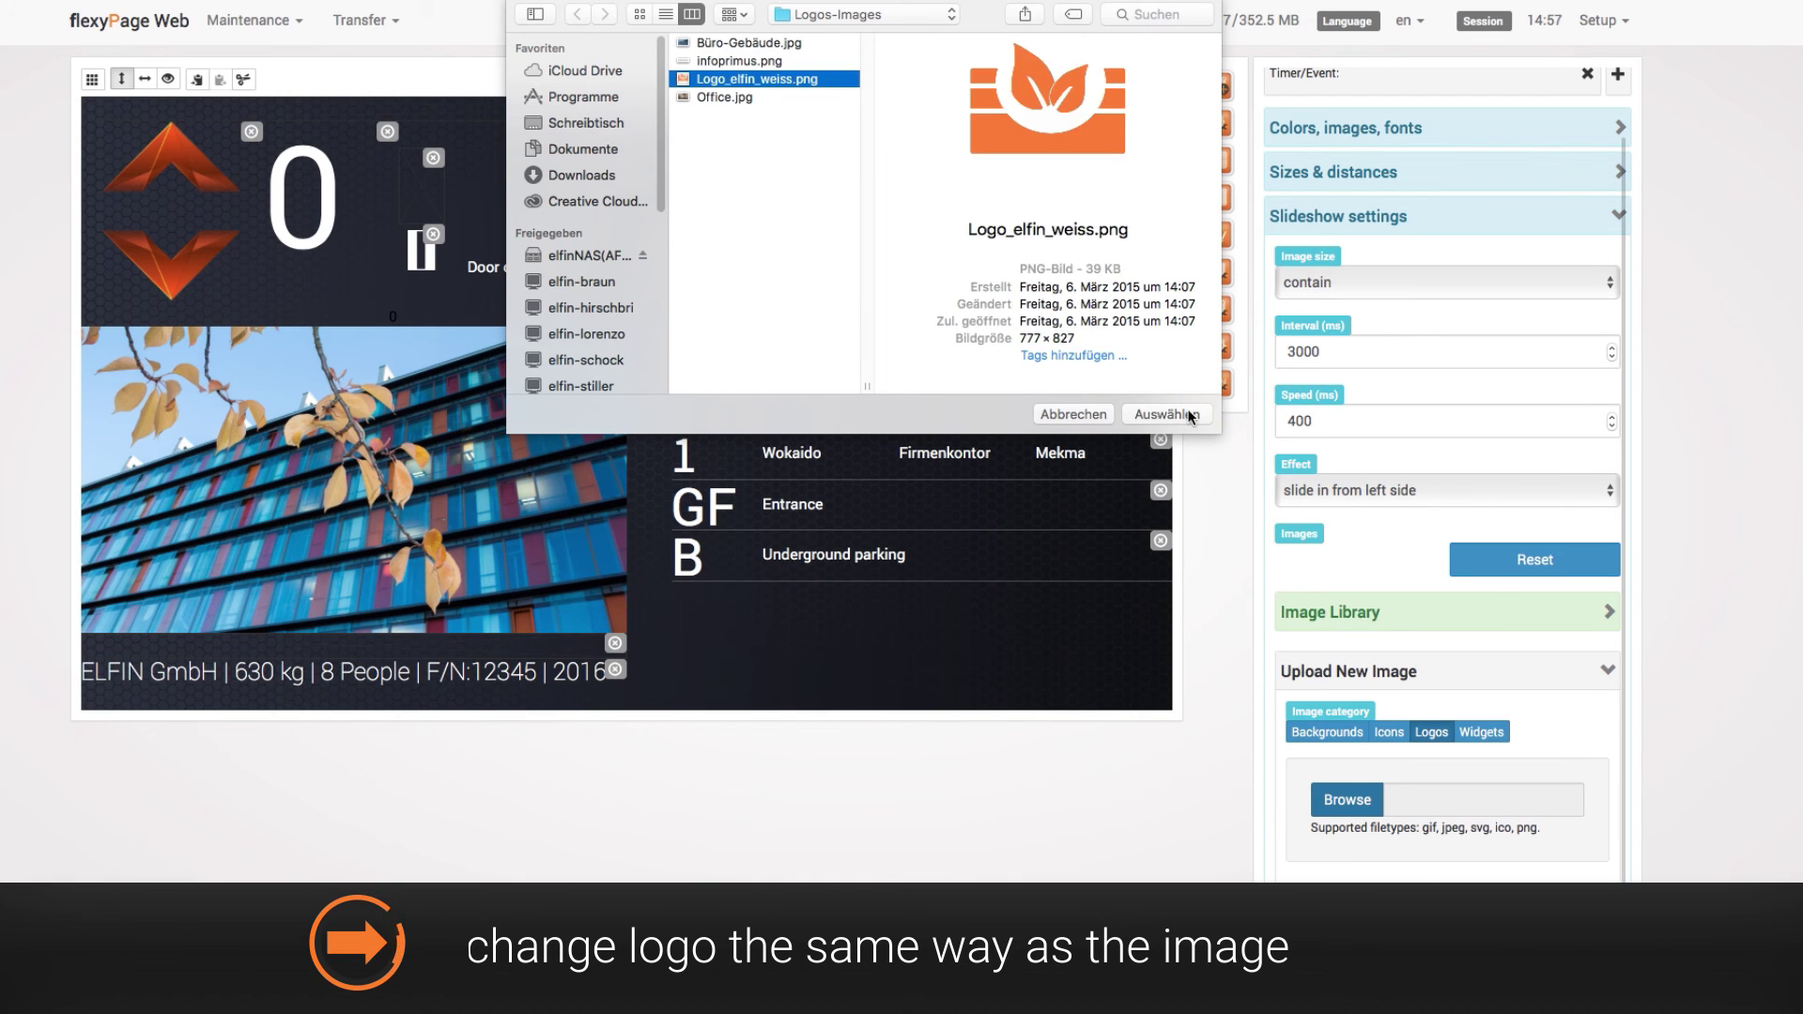
{"action": "left_click", "coordinate": [1167, 414]}
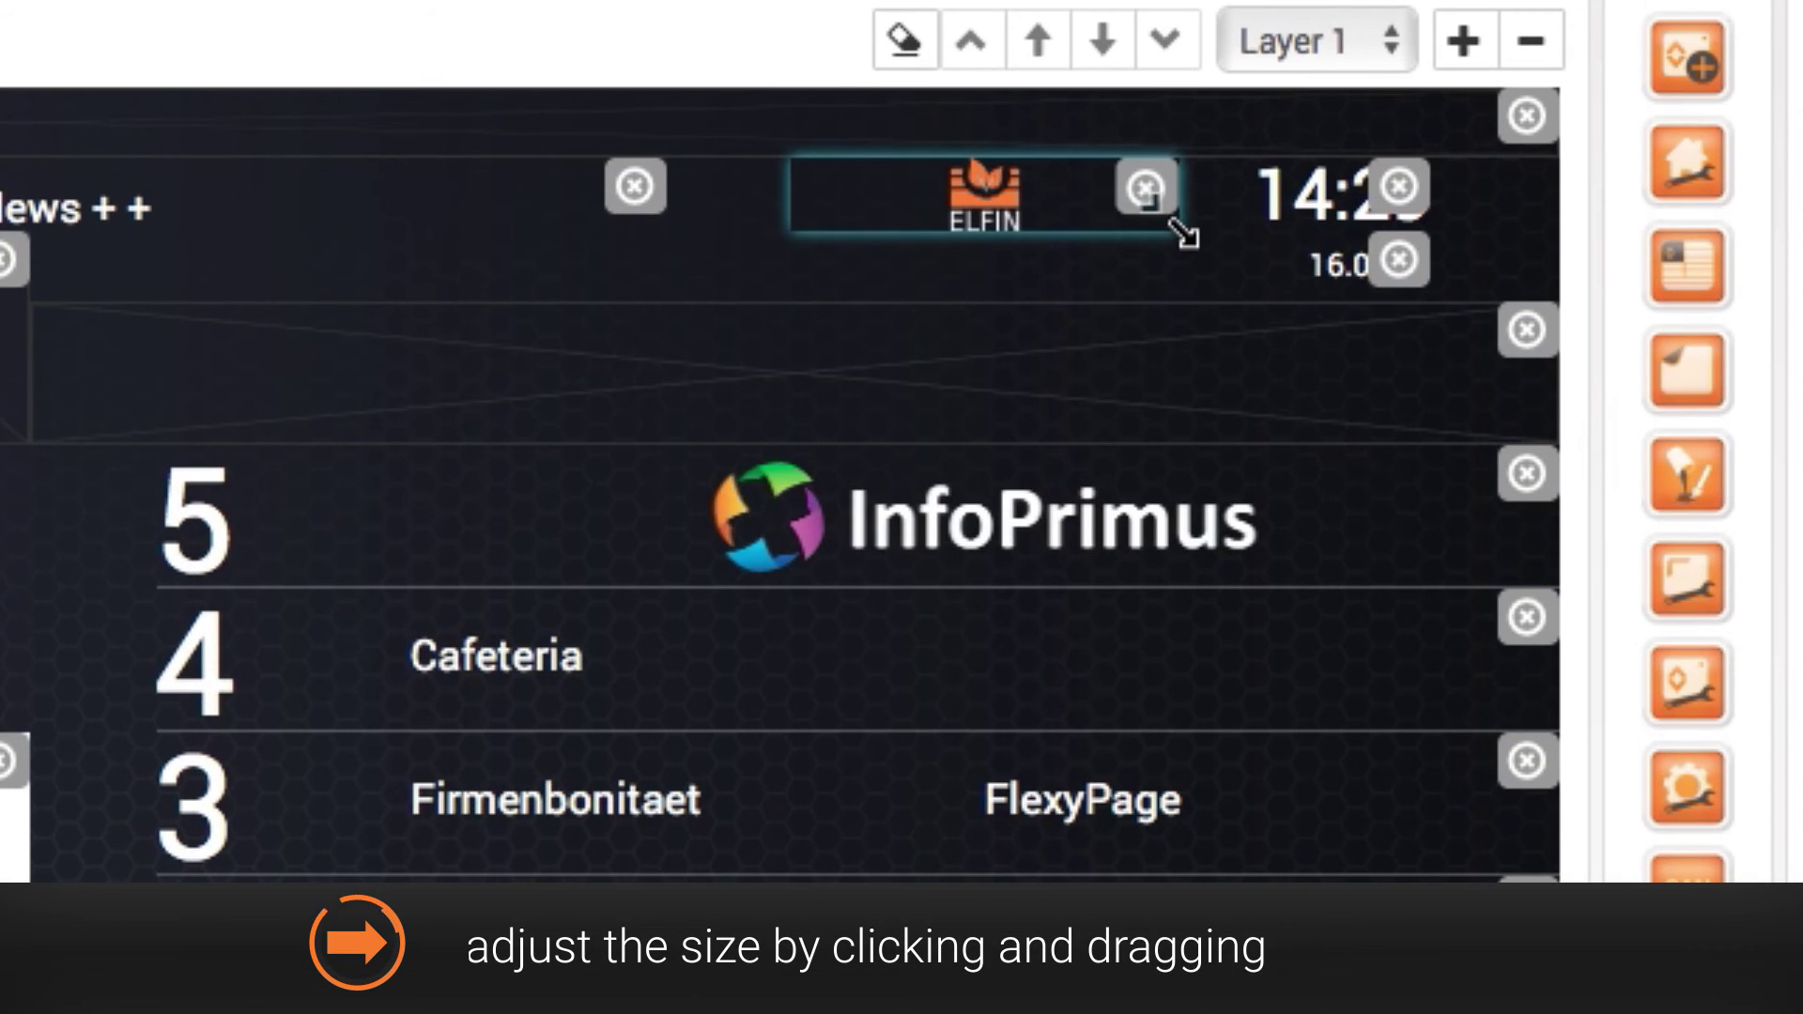
{"action": "left_click_drag", "start_coordinate": [1178, 228], "coordinate": [1186, 319]}
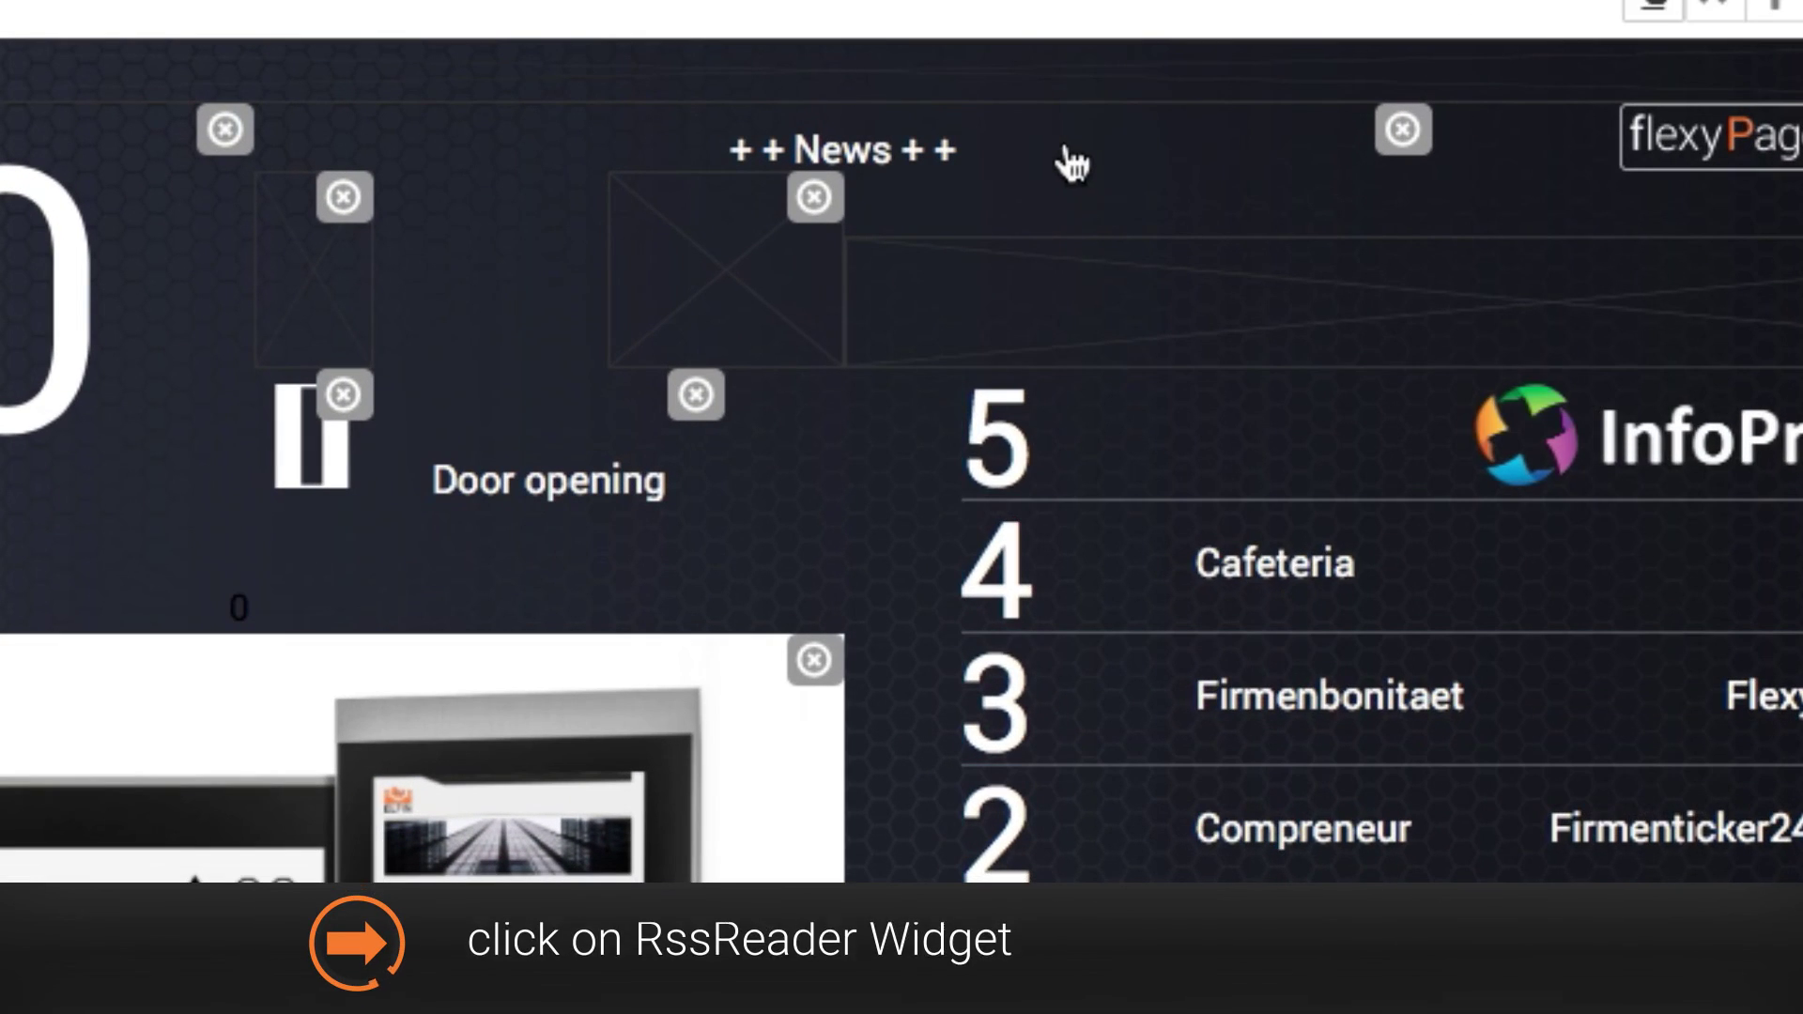
{"action": "left_click", "coordinate": [1071, 165]}
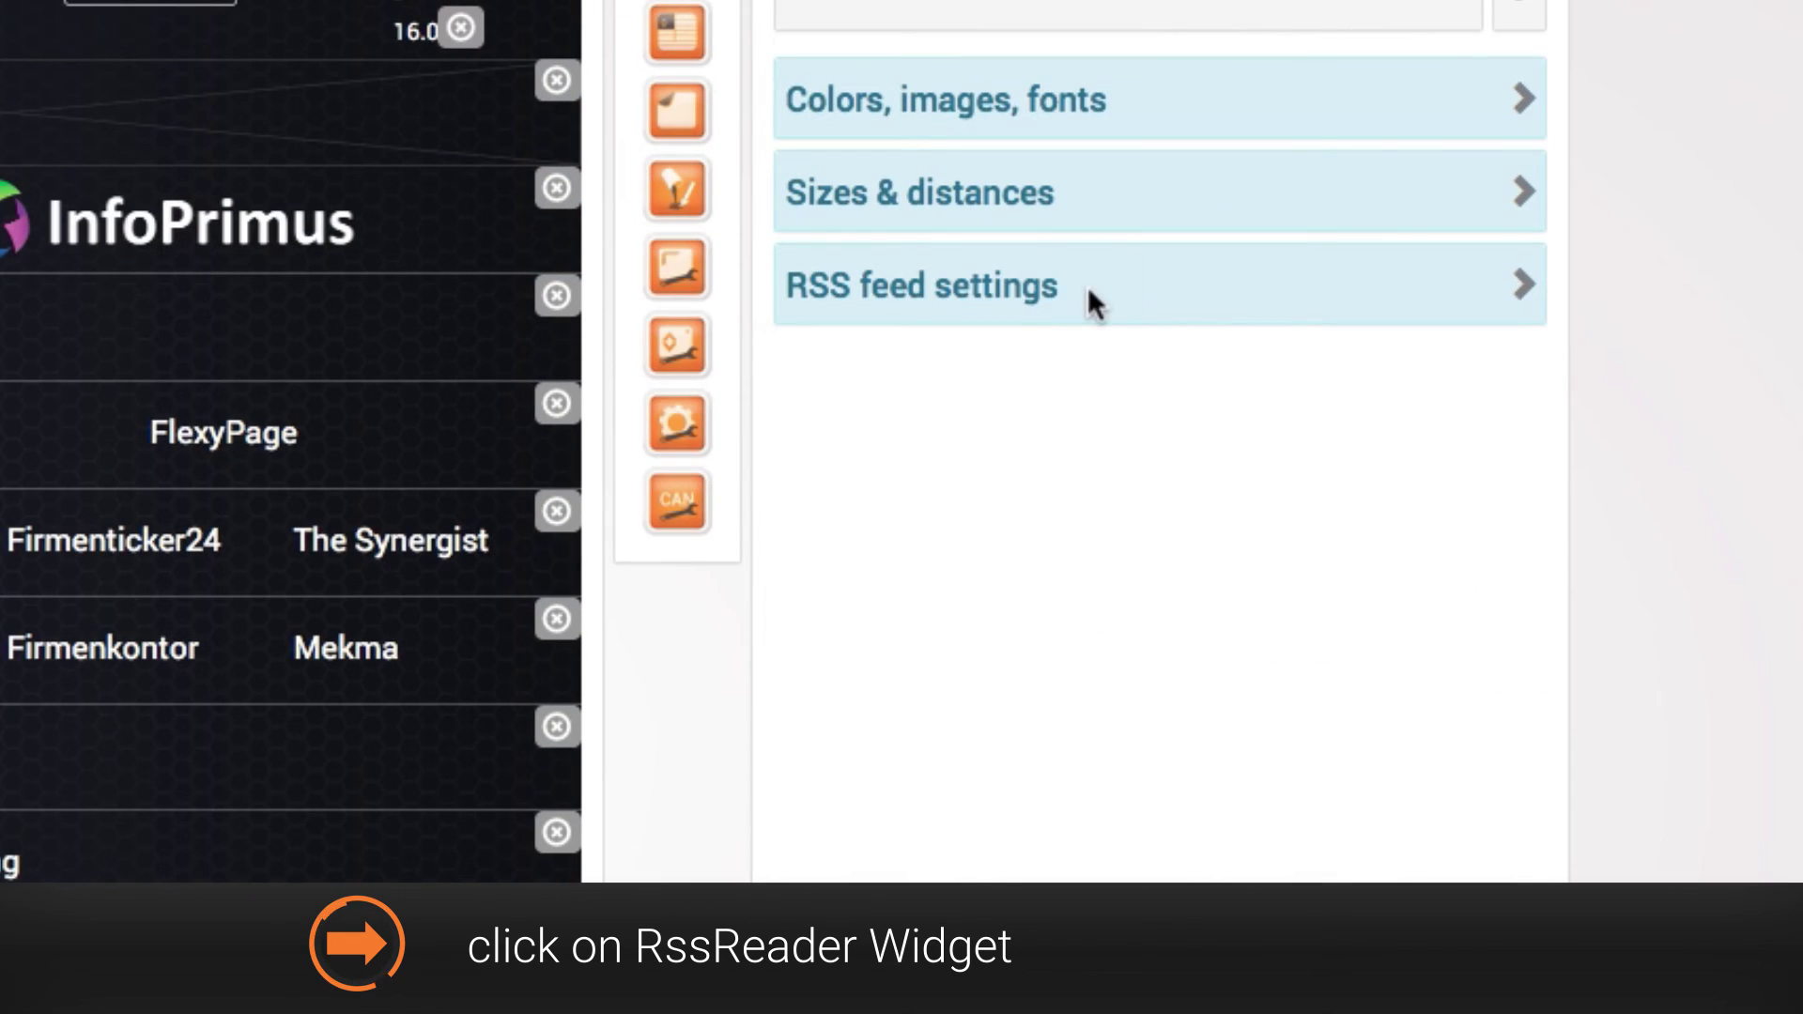
{"action": "left_click", "coordinate": [1087, 285]}
{"action": "left_click_drag", "start_coordinate": [1328, 431], "coordinate": [793, 431]}
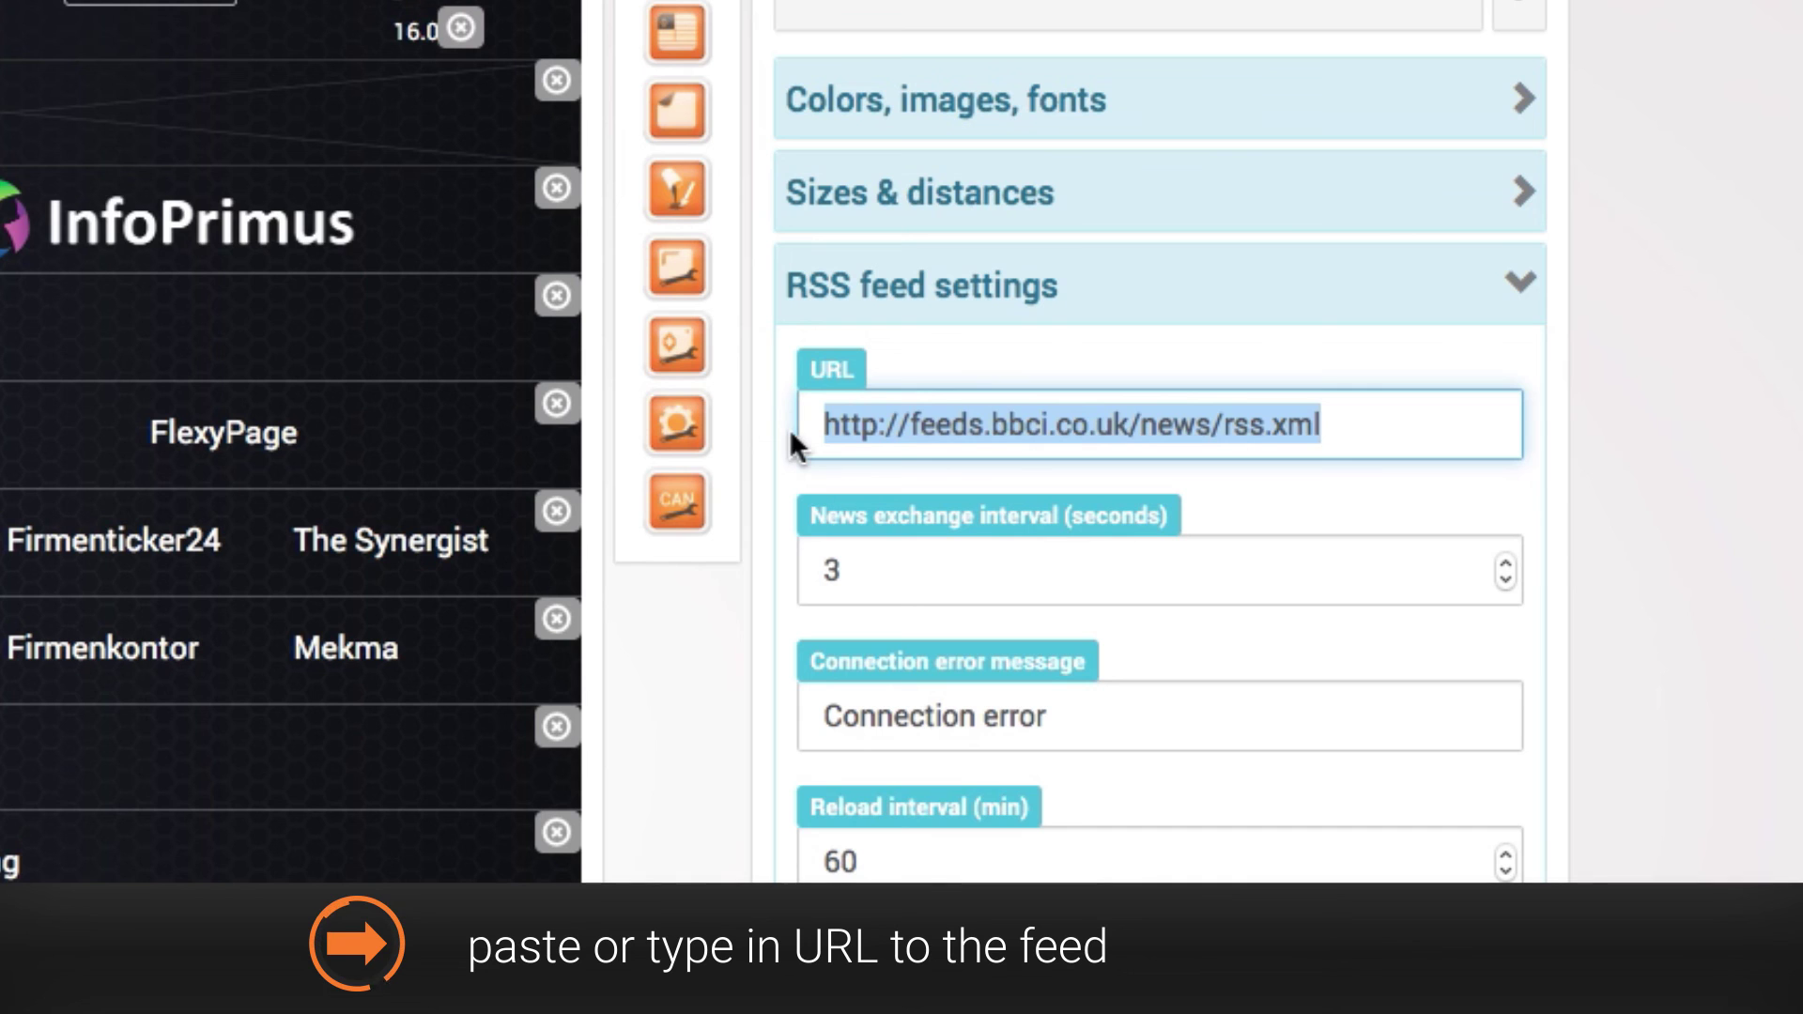
{"action": "type", "text": "http://rss.cnn.com/rss/edition.rss"}
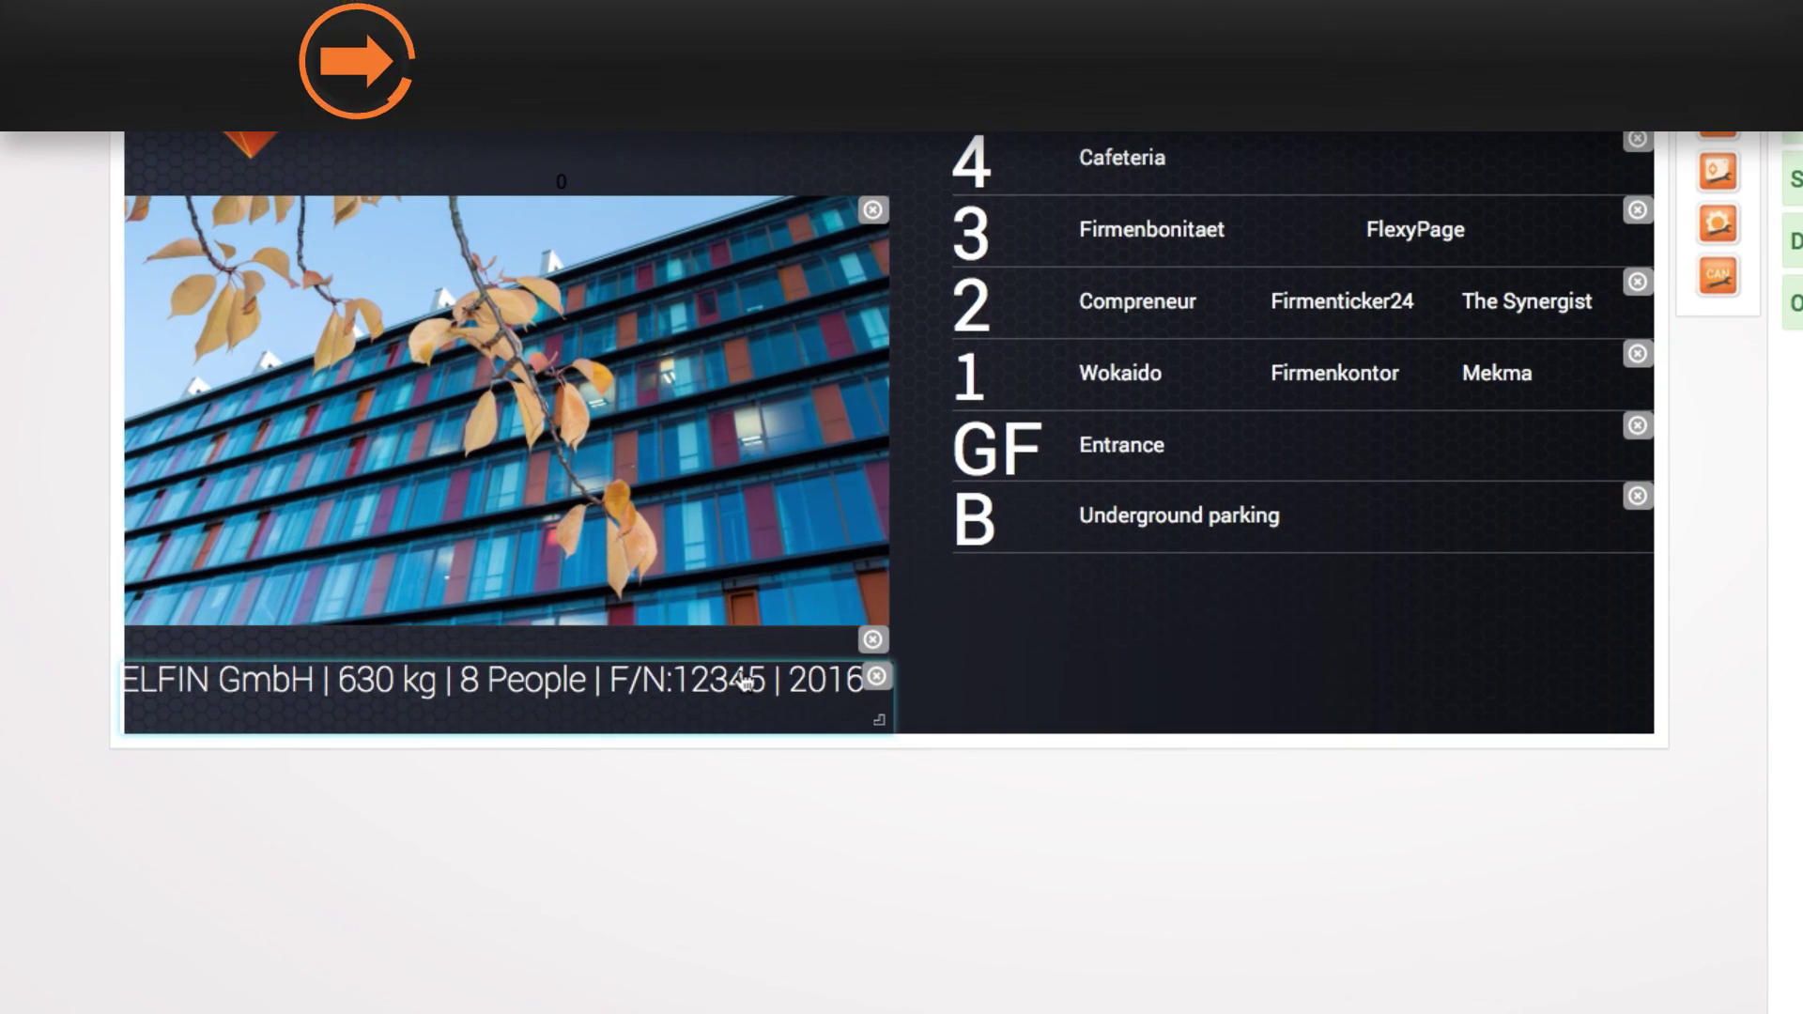
Step: Edit the footer text so it reads 'ELFIN GmbH | 630 kg | 8 People | F/N:67890 | 2016'
{"action": "left_click", "coordinate": [562, 675]}
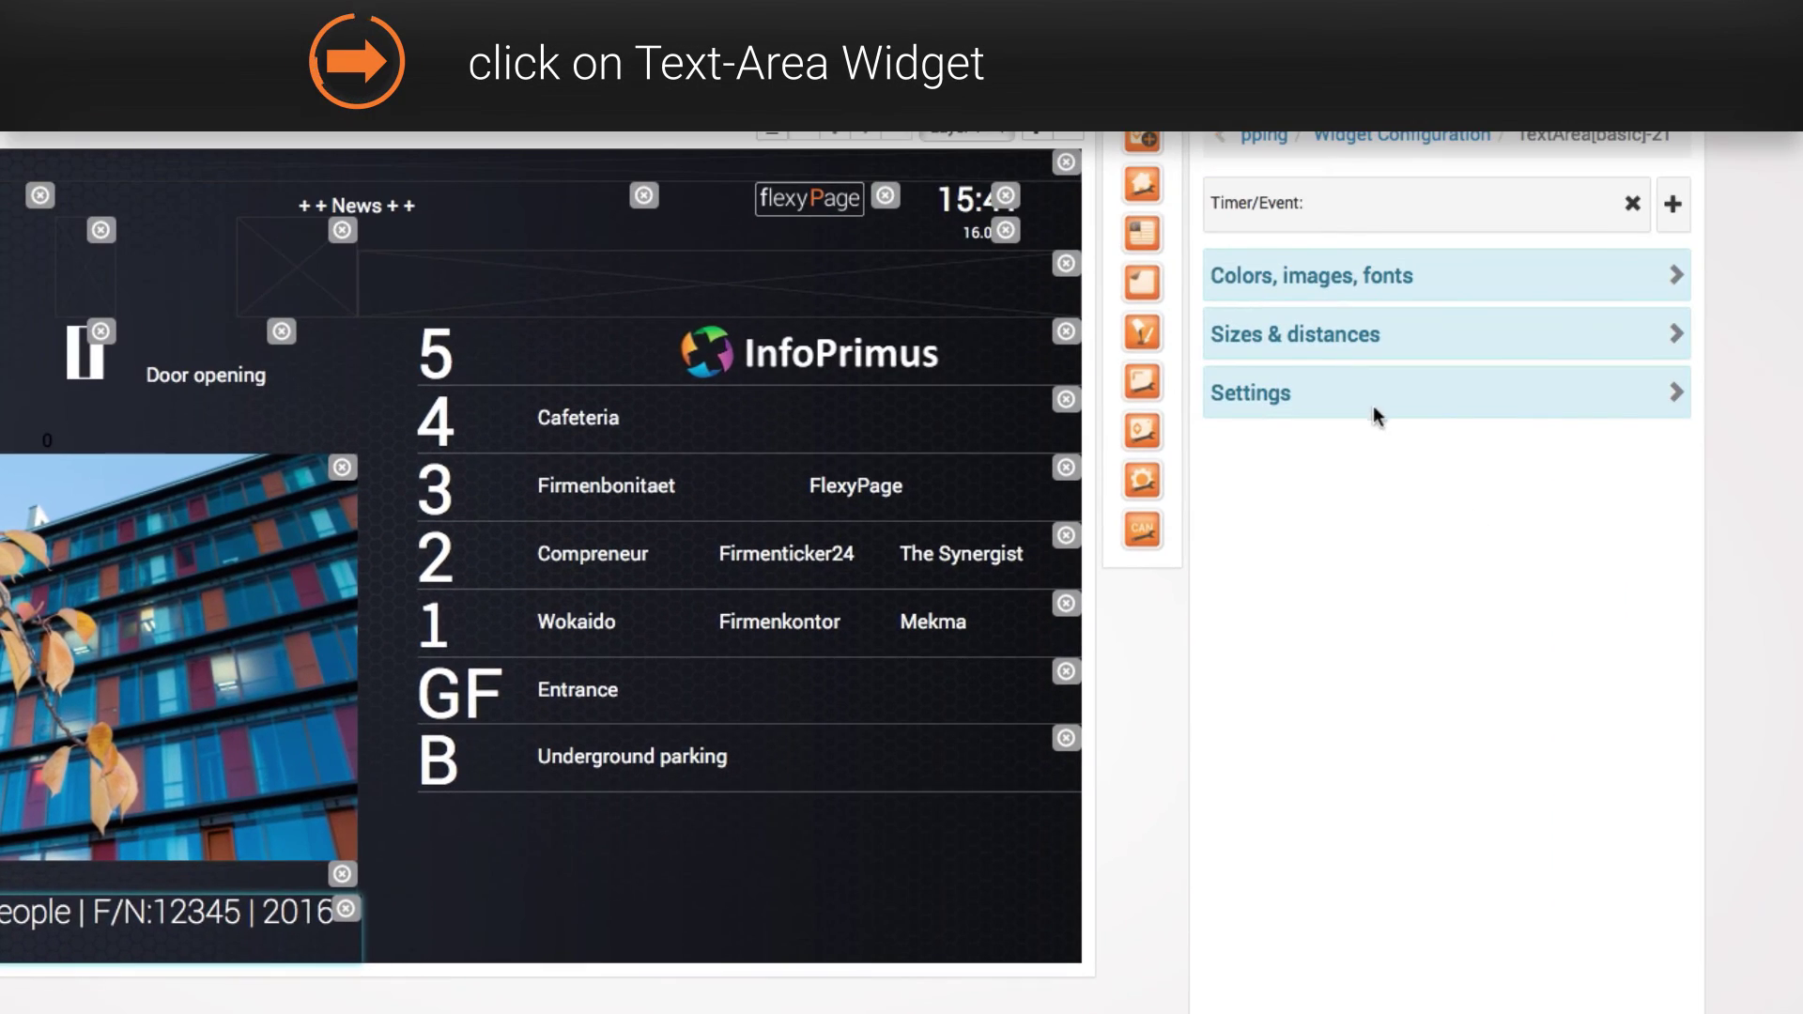
{"action": "left_click", "coordinate": [1377, 410]}
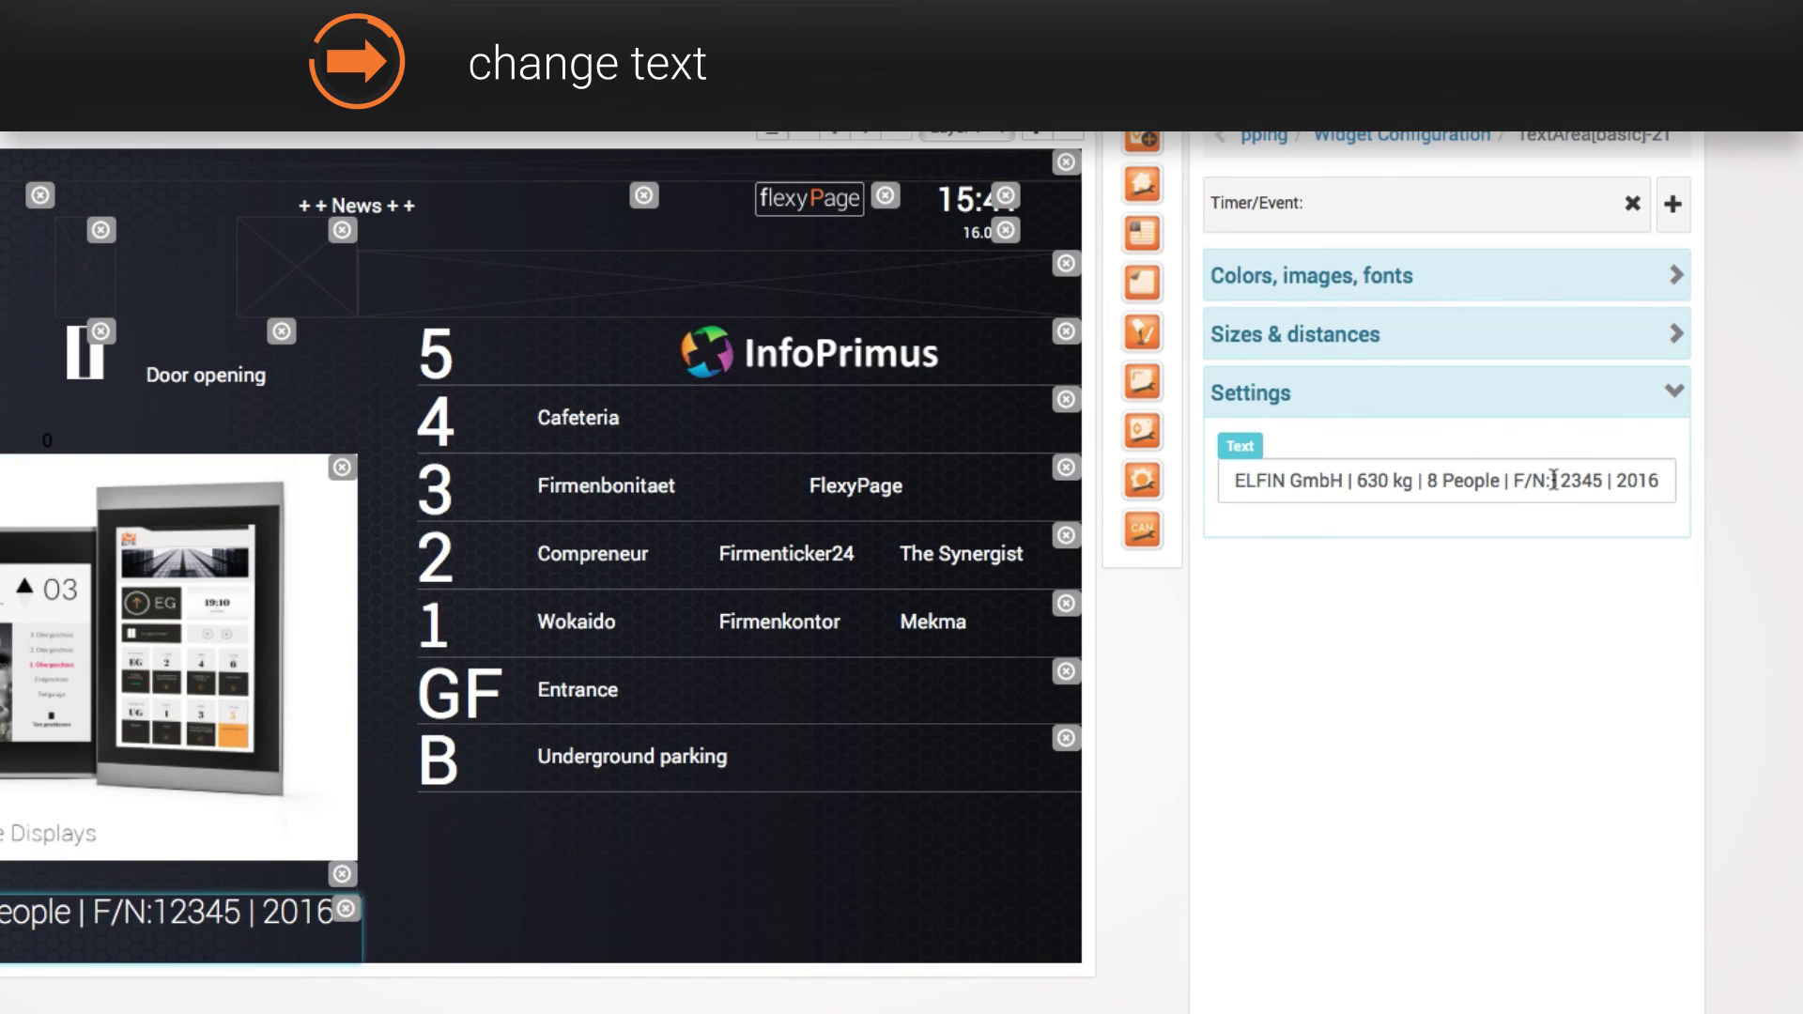
{"action": "left_click_drag", "start_coordinate": [1551, 480], "coordinate": [1603, 479]}
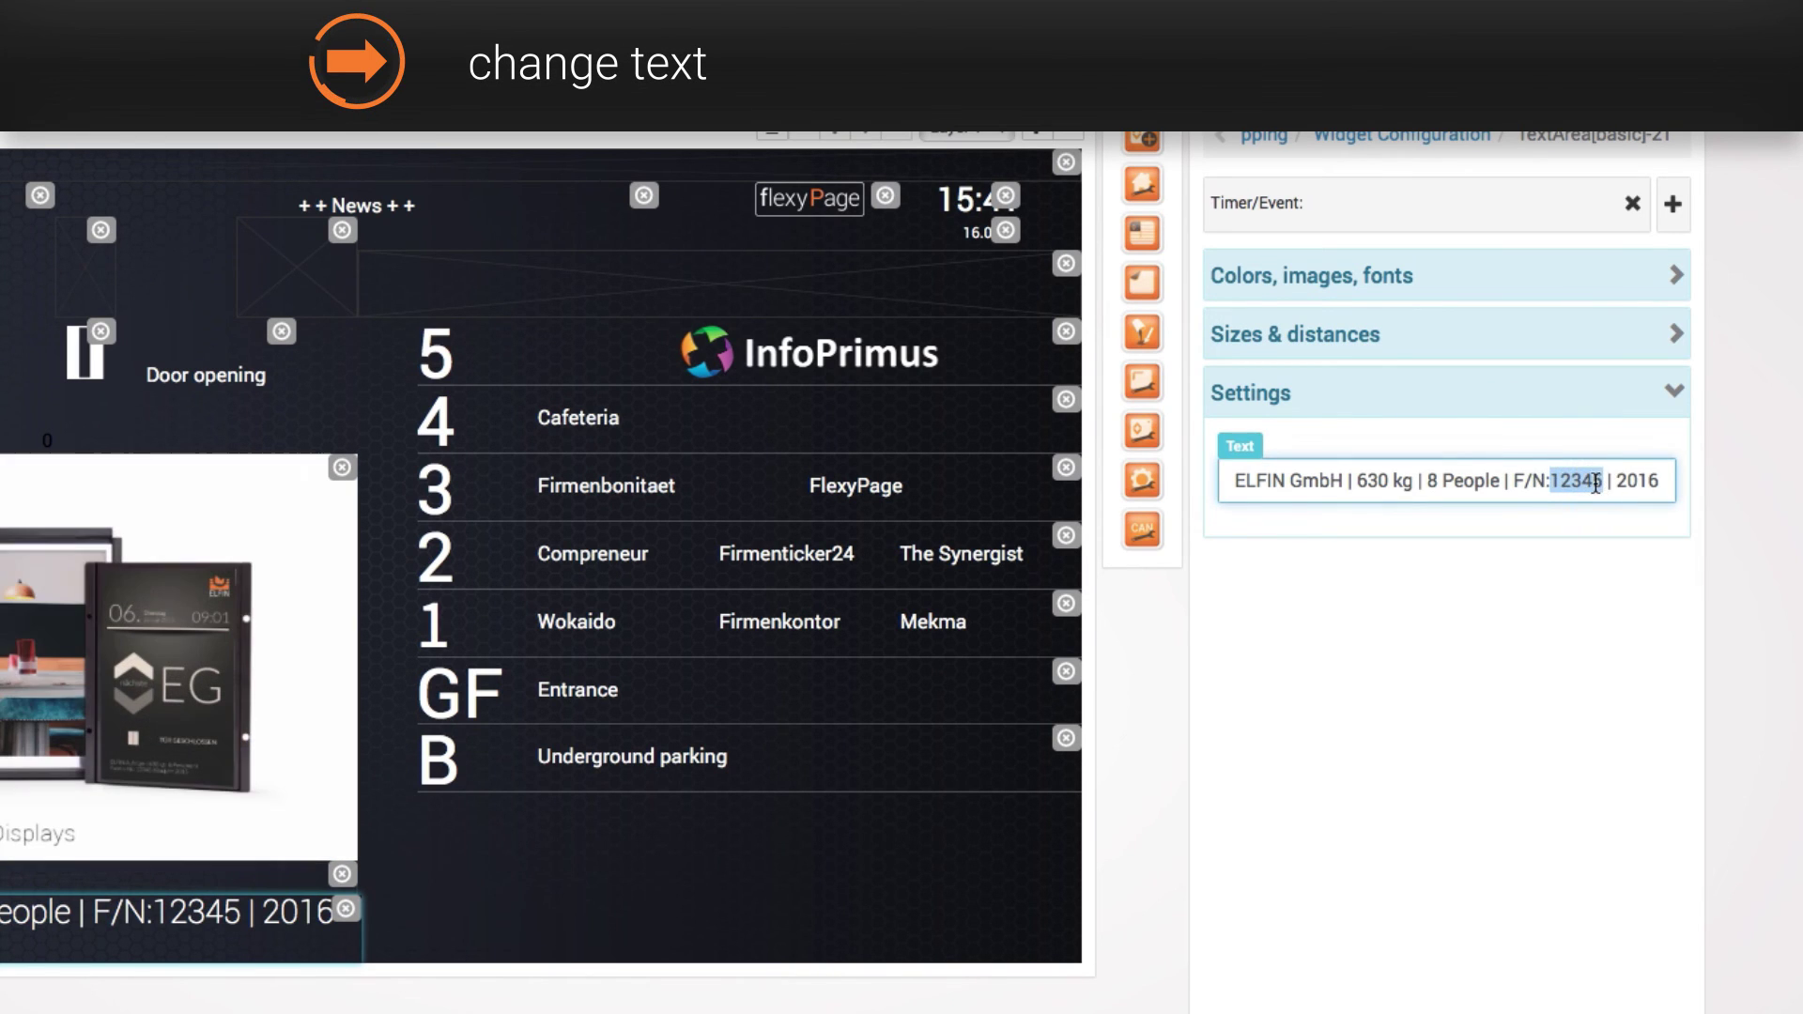
{"action": "type", "text": "67890"}
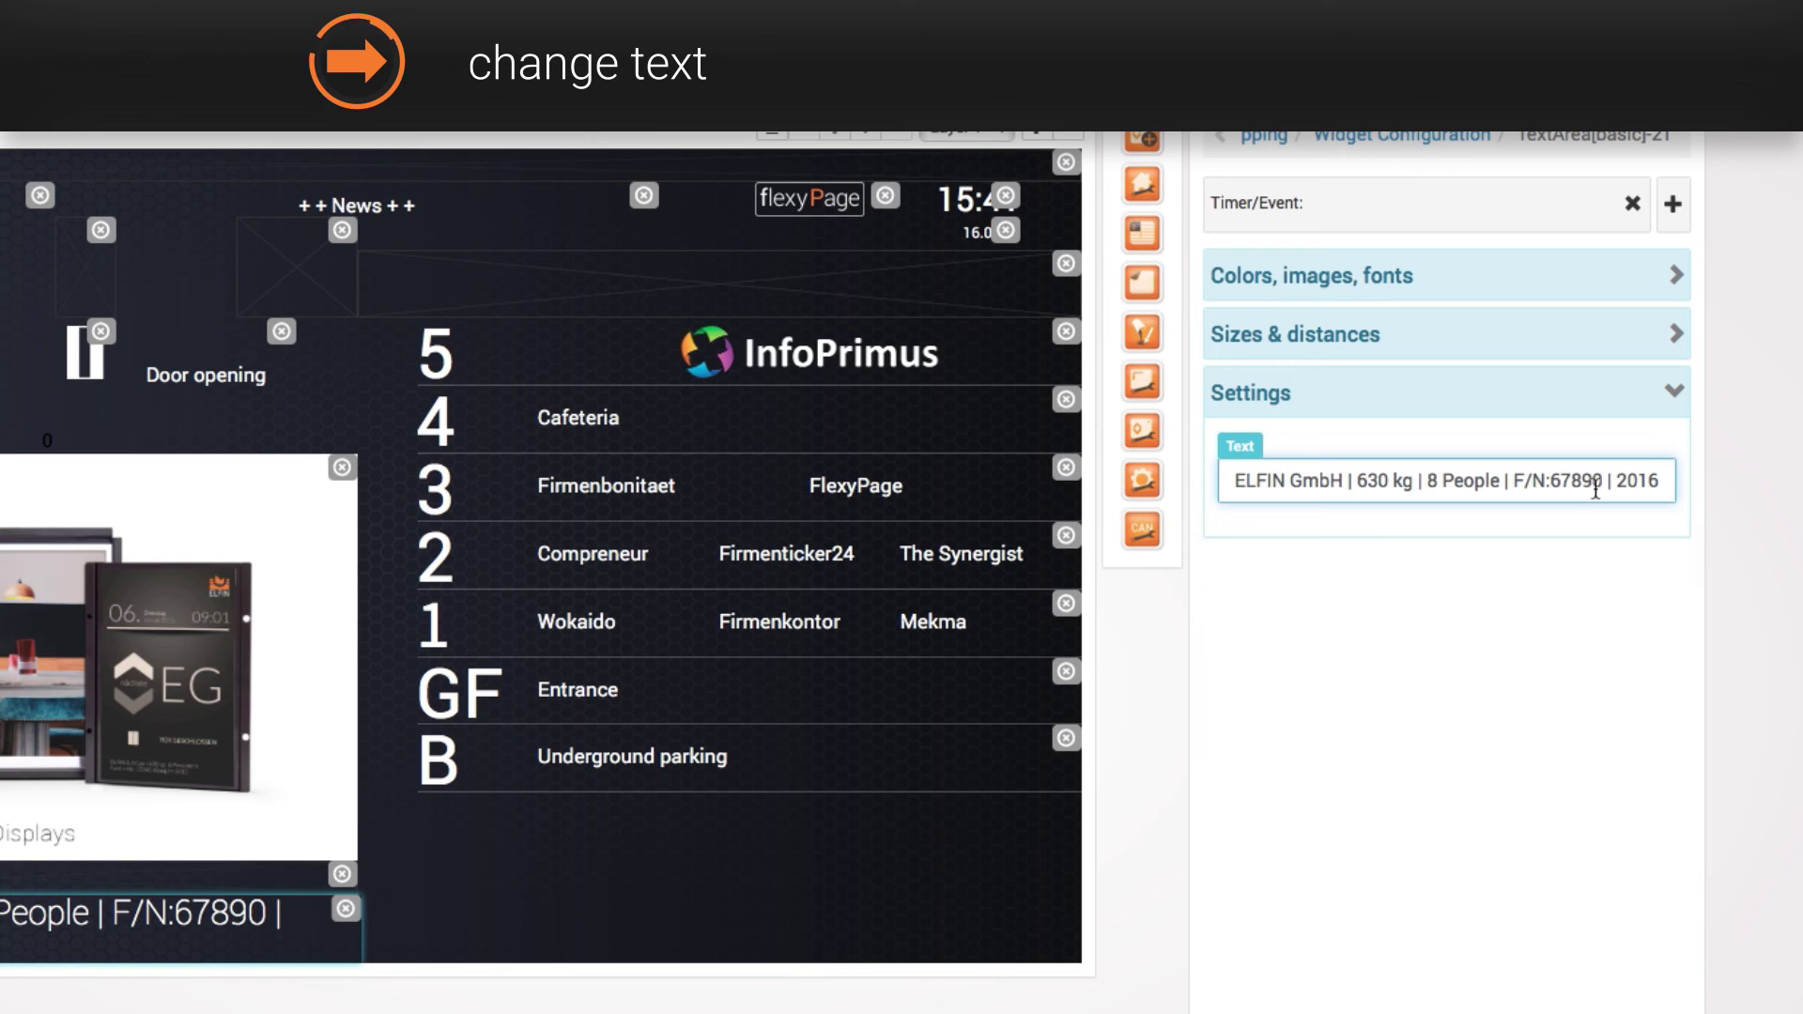